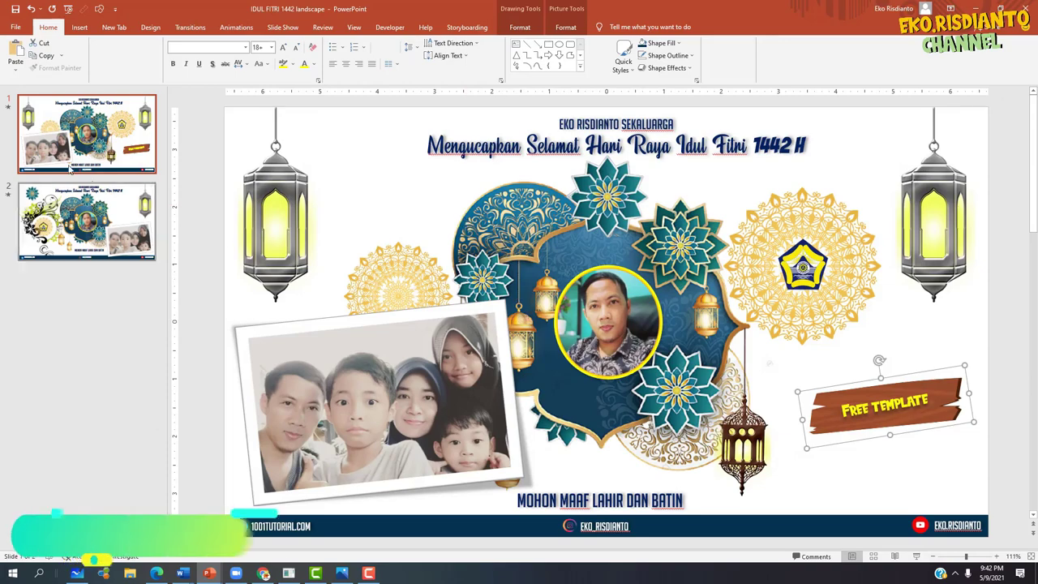
# - Compare slides 1 and 2, then play the landscape card full screen from slide 1
pyautogui.click(87, 220)
pyautogui.click(83, 149)
pyautogui.click(87, 215)
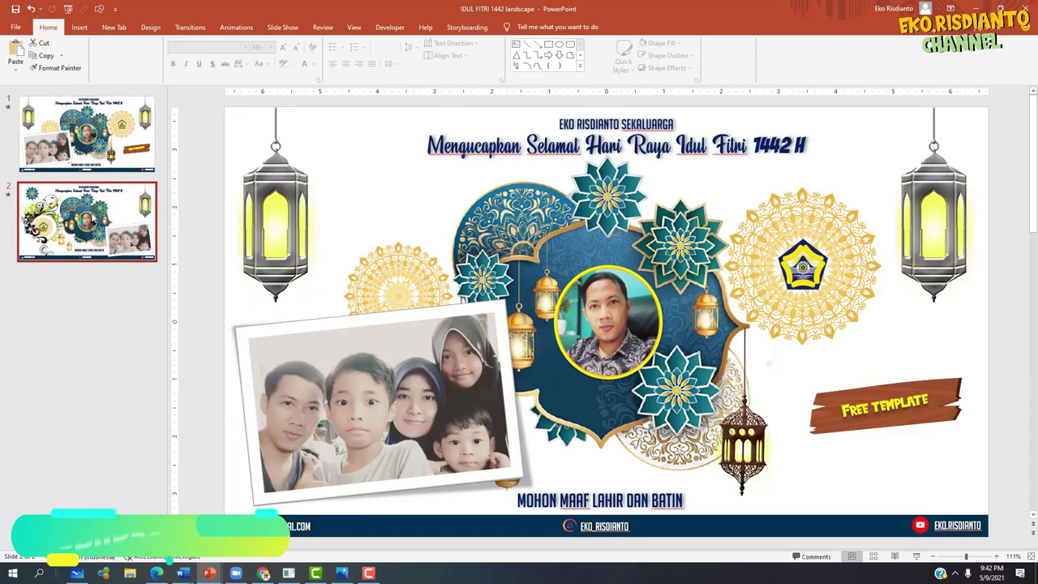
pyautogui.click(83, 146)
pyautogui.click(87, 213)
pyautogui.click(84, 146)
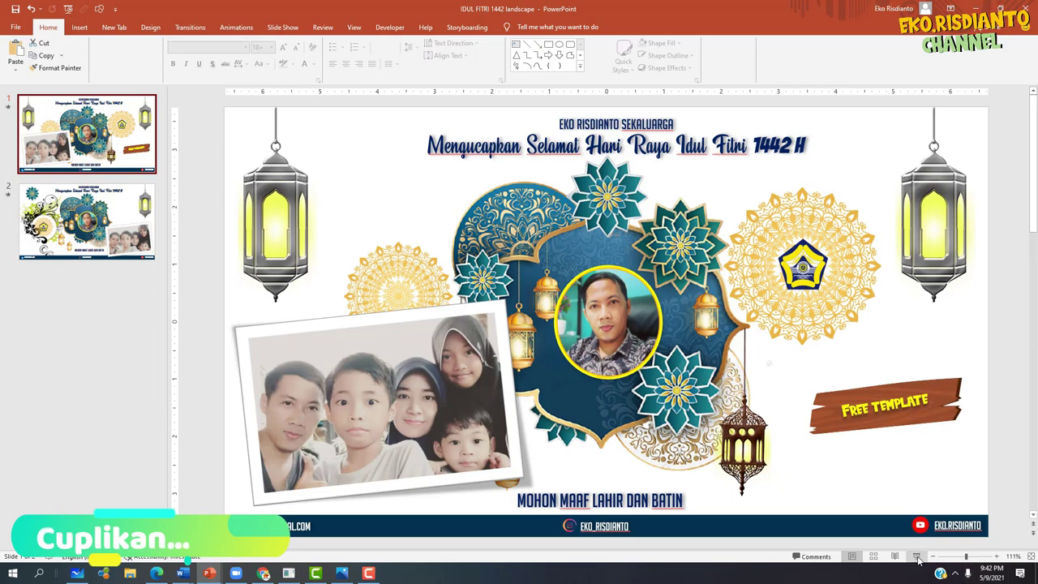
pyautogui.click(917, 558)
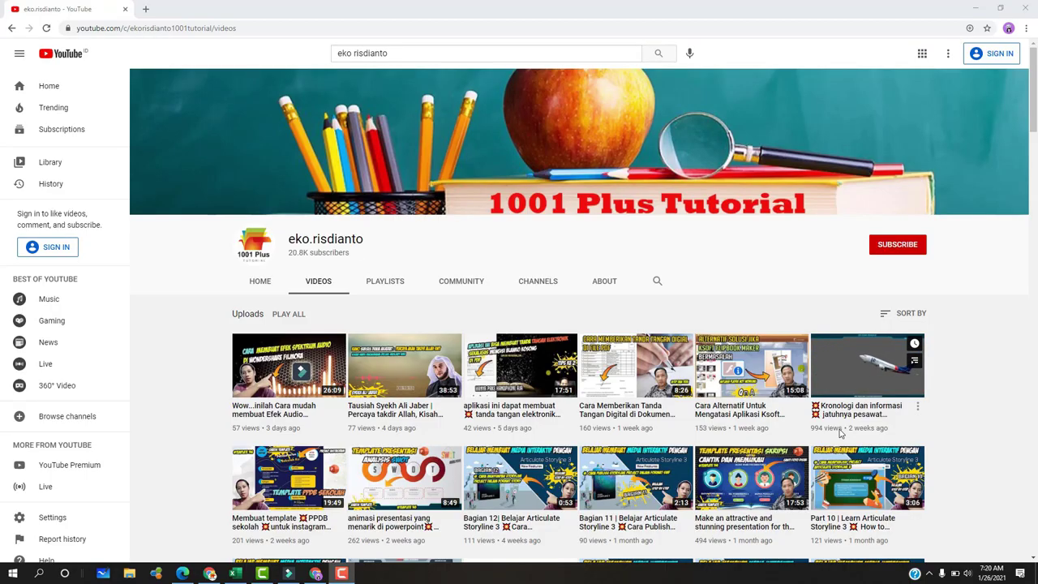
pyautogui.scroll(-1, 842, 435)
pyautogui.scroll(-1, 841, 435)
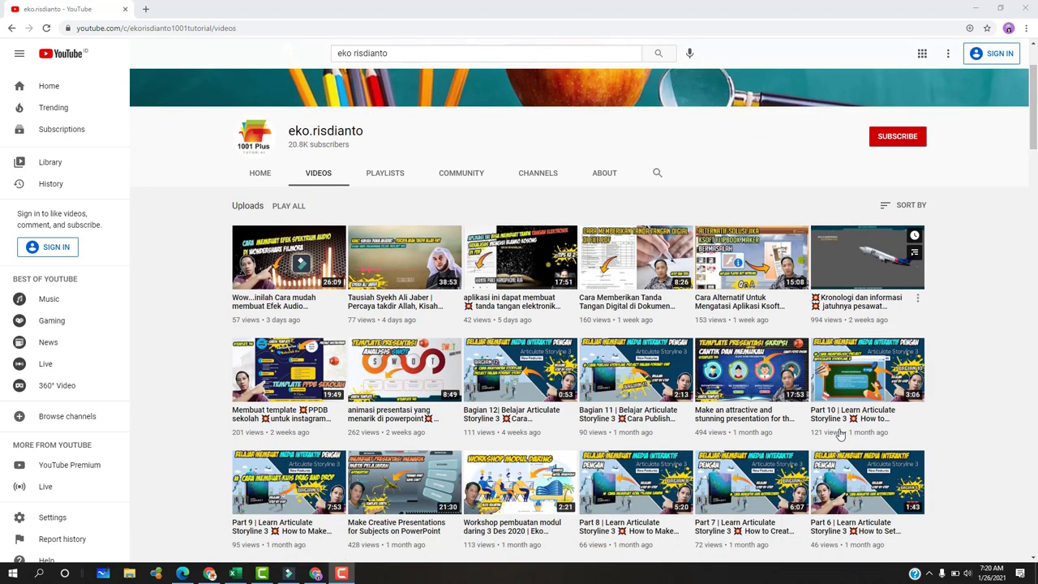
pyautogui.scroll(-1, 841, 435)
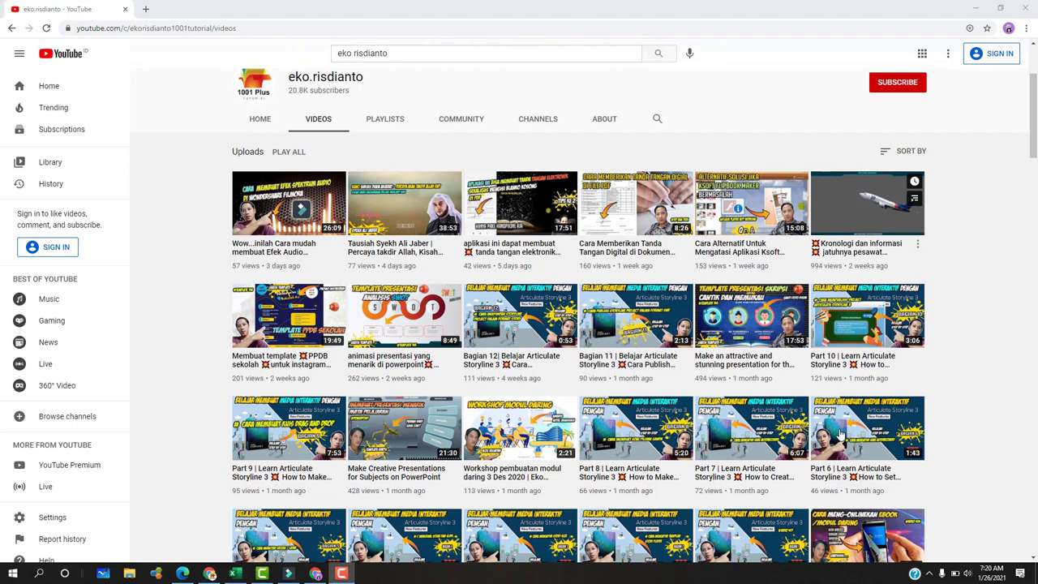
pyautogui.scroll(-2, 841, 434)
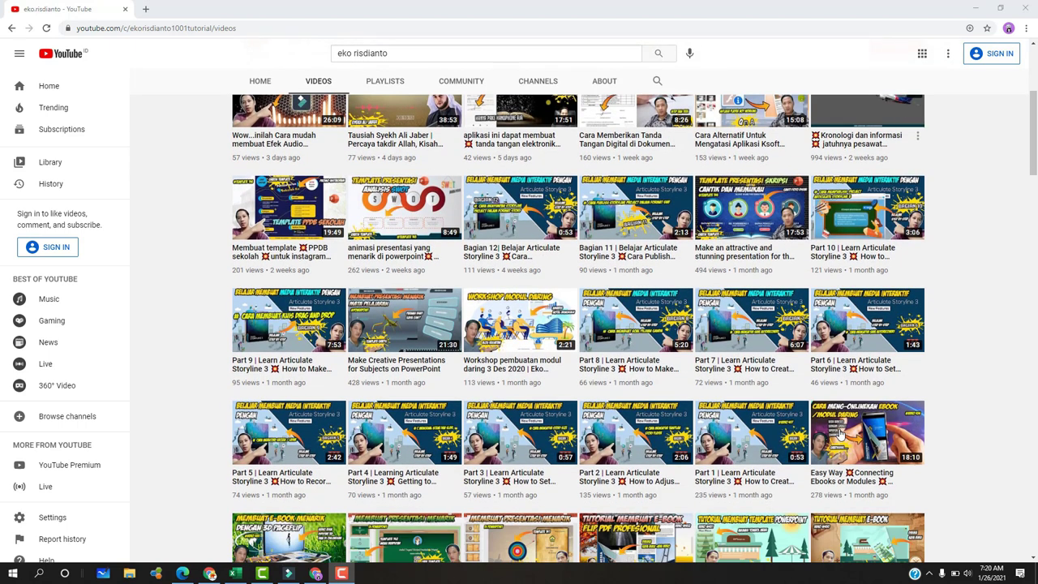
pyautogui.scroll(-1, 842, 435)
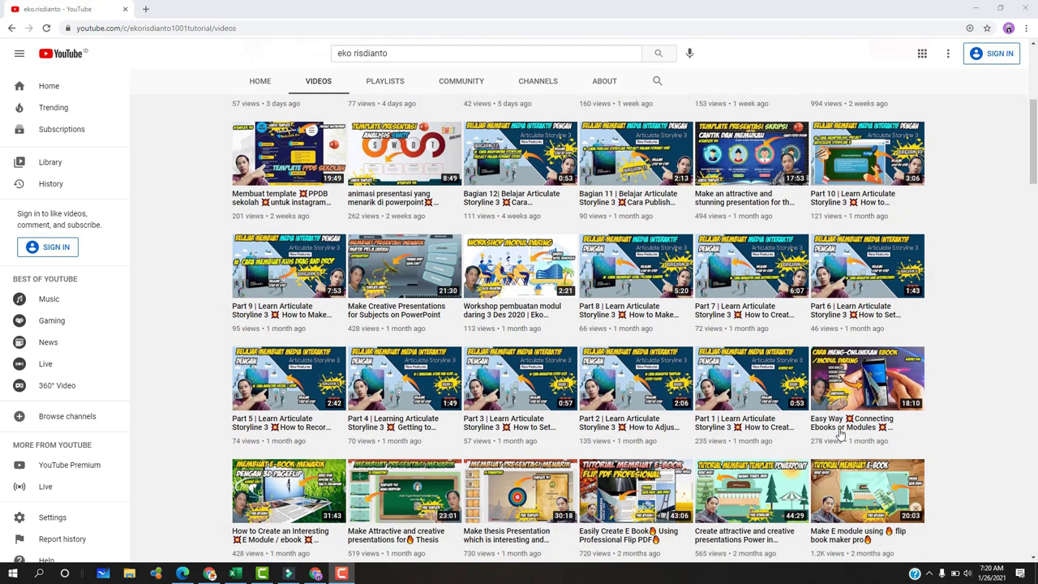
pyautogui.scroll(-5, 841, 434)
pyautogui.scroll(-1, 842, 435)
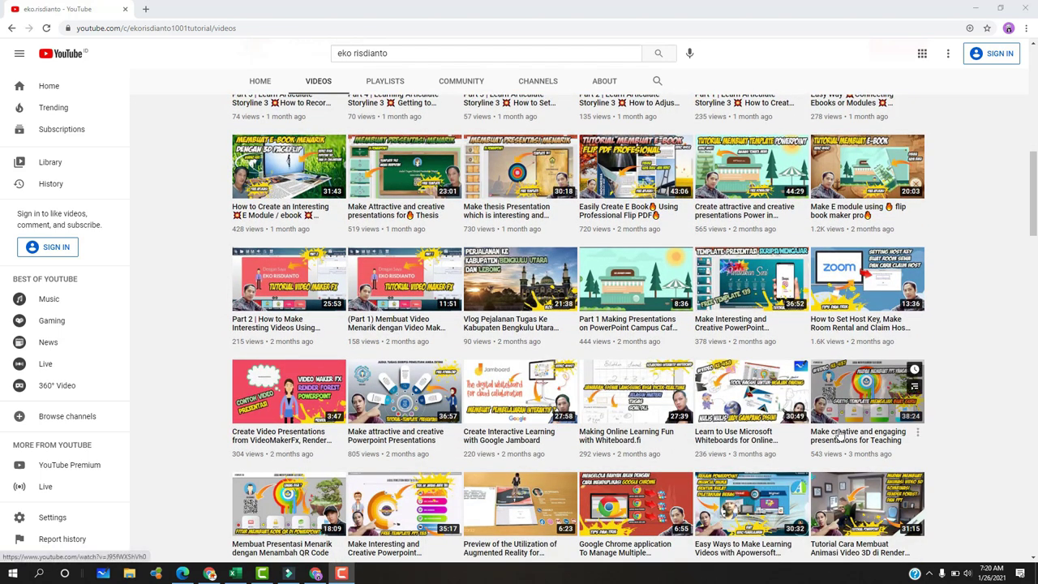
pyautogui.scroll(-1, 842, 434)
pyautogui.scroll(-1, 841, 436)
pyautogui.scroll(-1, 842, 436)
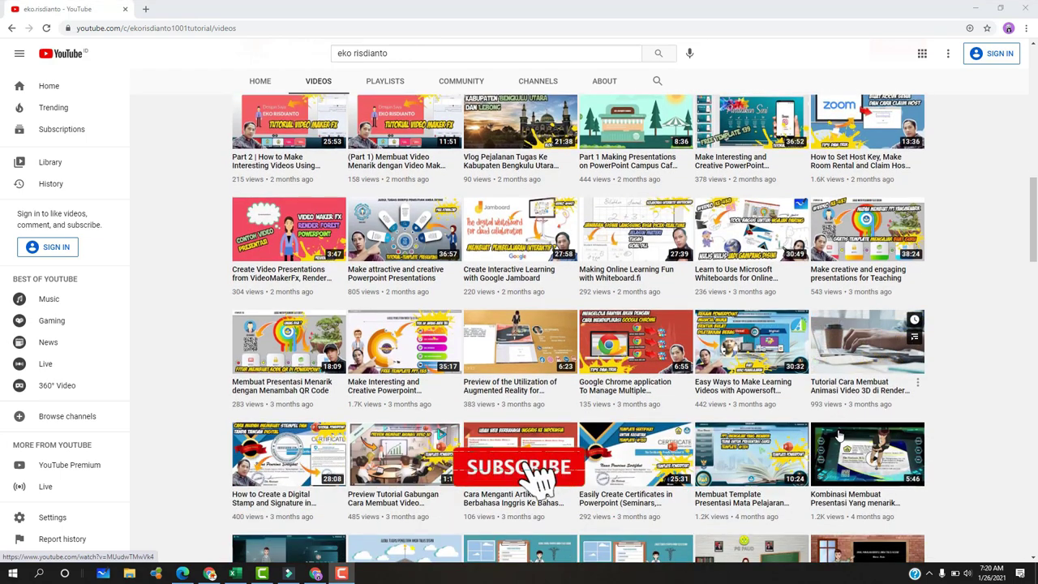
pyautogui.scroll(-1, 841, 436)
pyautogui.scroll(-2, 841, 437)
pyautogui.scroll(-3, 839, 437)
pyautogui.scroll(-3, 839, 437)
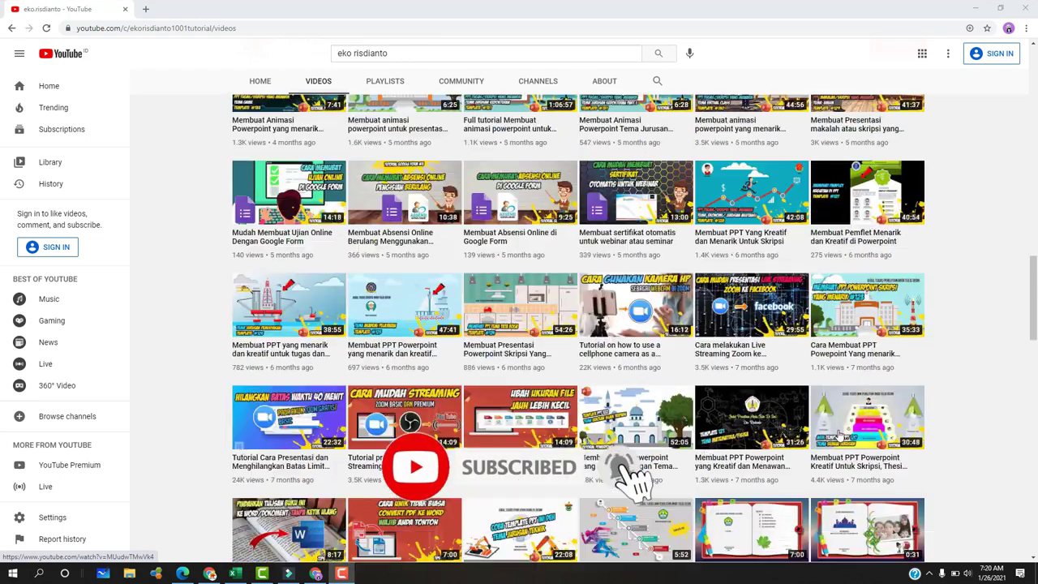
pyautogui.scroll(-2, 839, 437)
pyautogui.scroll(-3, 839, 436)
pyautogui.scroll(-3, 840, 437)
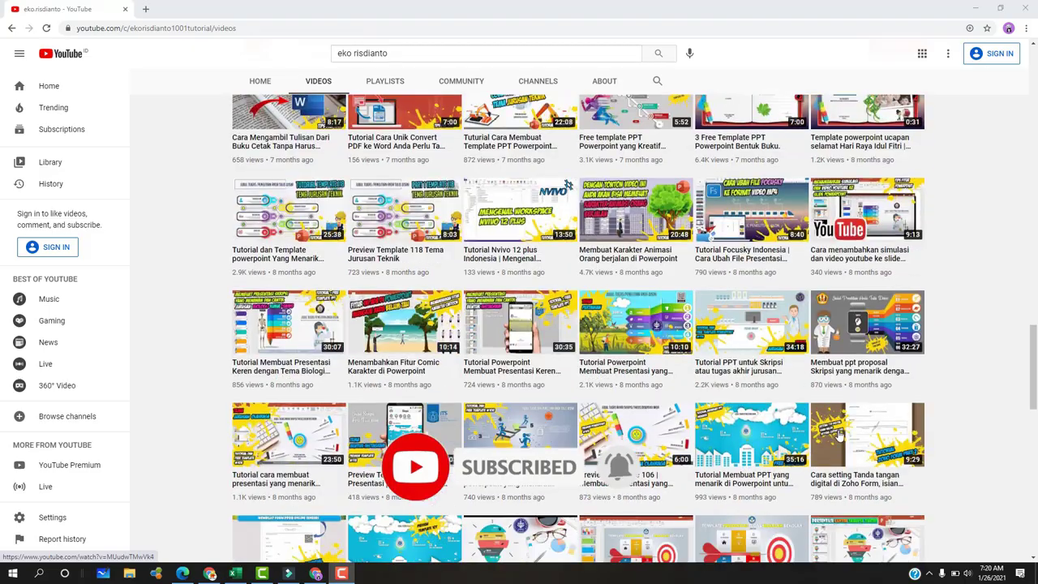
pyautogui.scroll(-2, 839, 436)
pyautogui.scroll(-5, 840, 437)
pyautogui.scroll(-2, 840, 436)
pyautogui.scroll(-4, 841, 437)
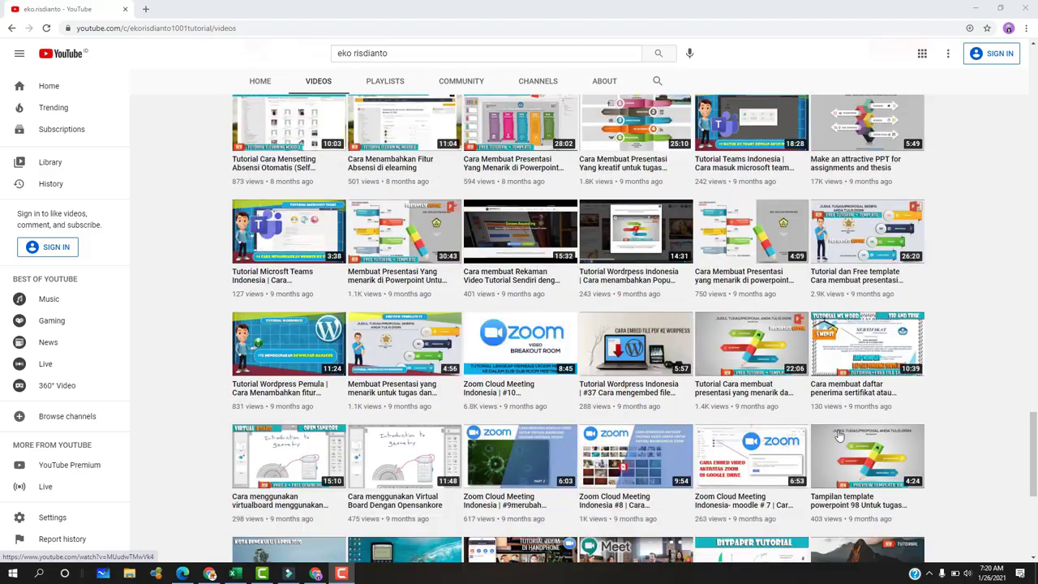
pyautogui.scroll(-3, 841, 437)
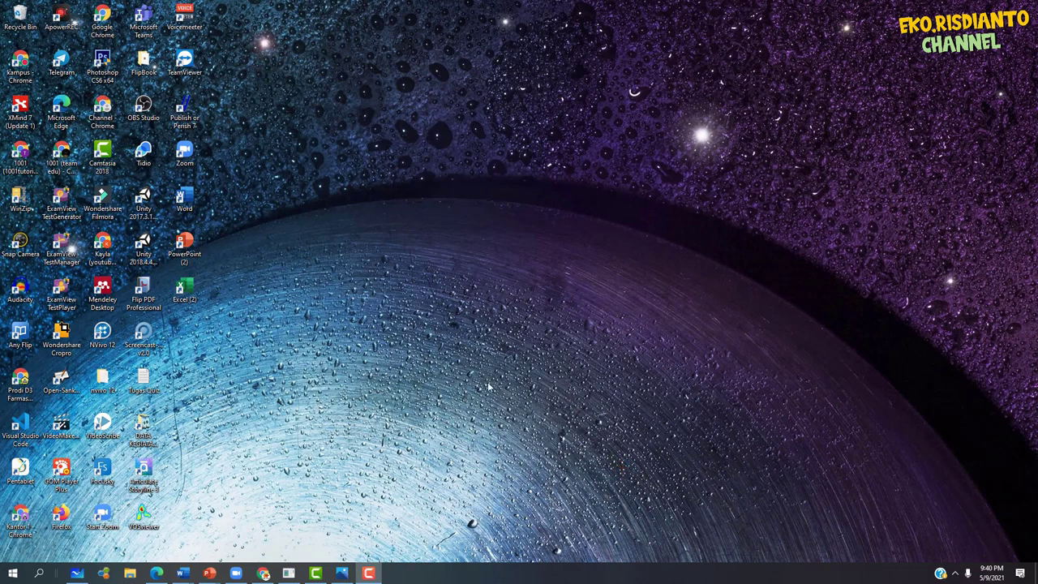
# - Page through the templates in Photos to template idul fitri 1.jpg, then switch to KOTAK 2
pyautogui.click(342, 574)
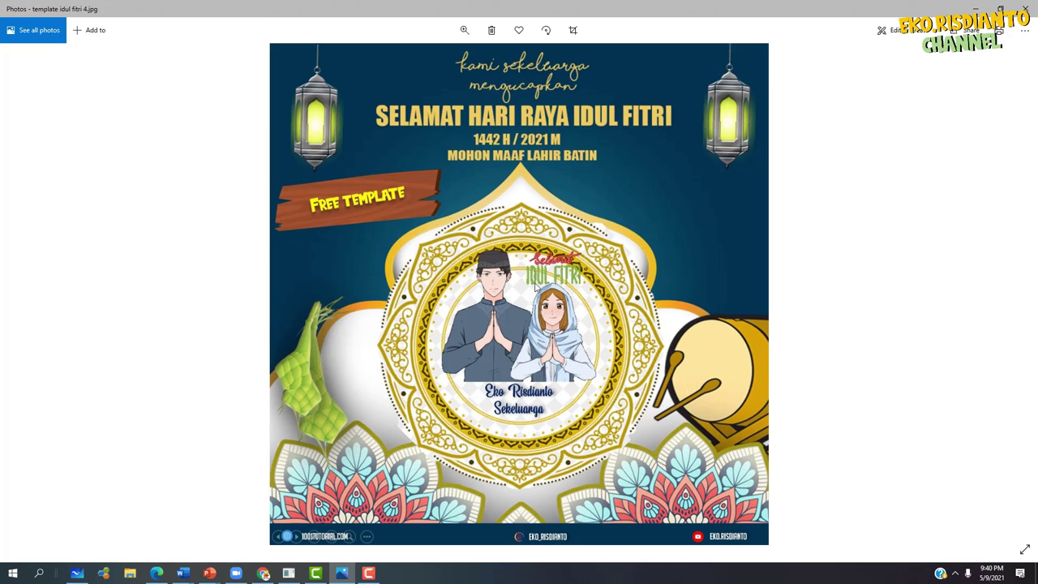
pyautogui.moveTo(1012, 304)
pyautogui.click(1012, 297)
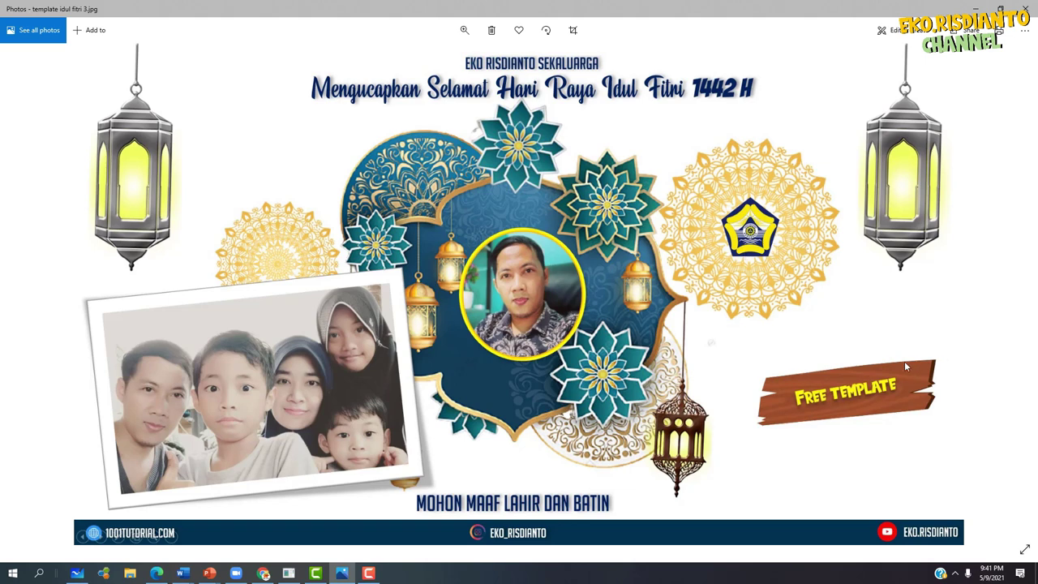
pyautogui.moveTo(1026, 297)
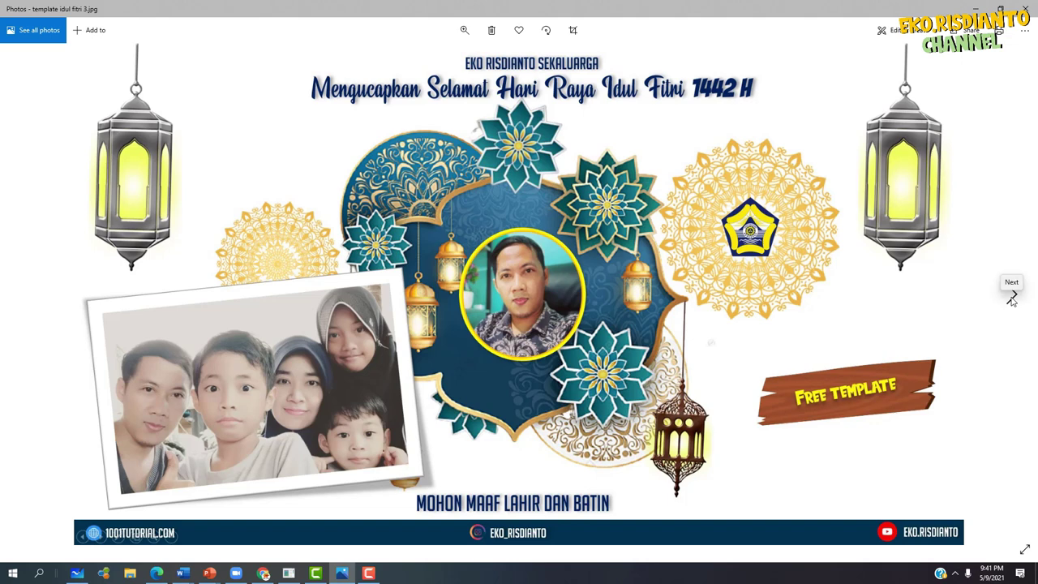
pyautogui.click(1012, 297)
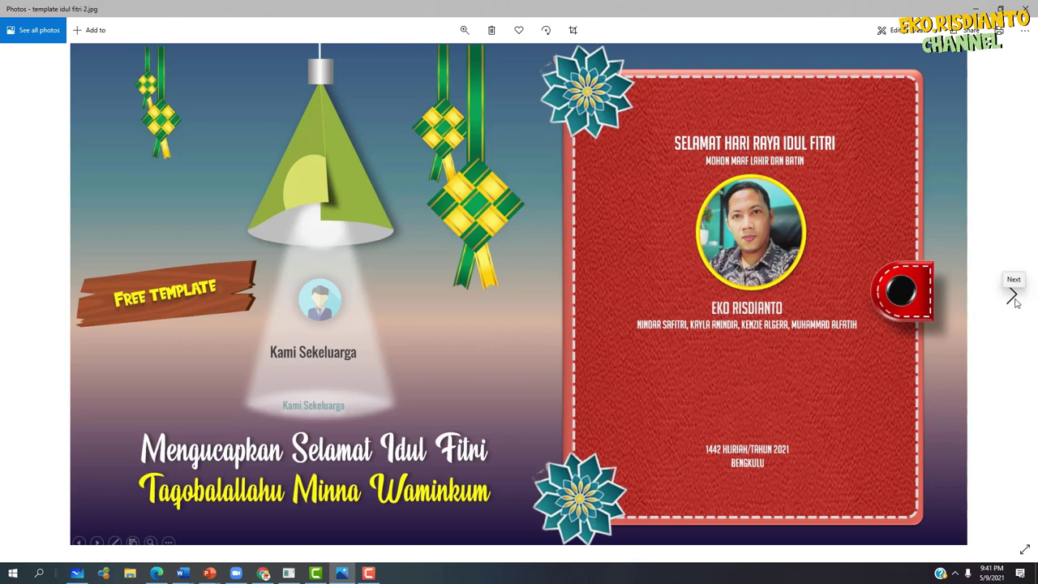
pyautogui.click(1014, 301)
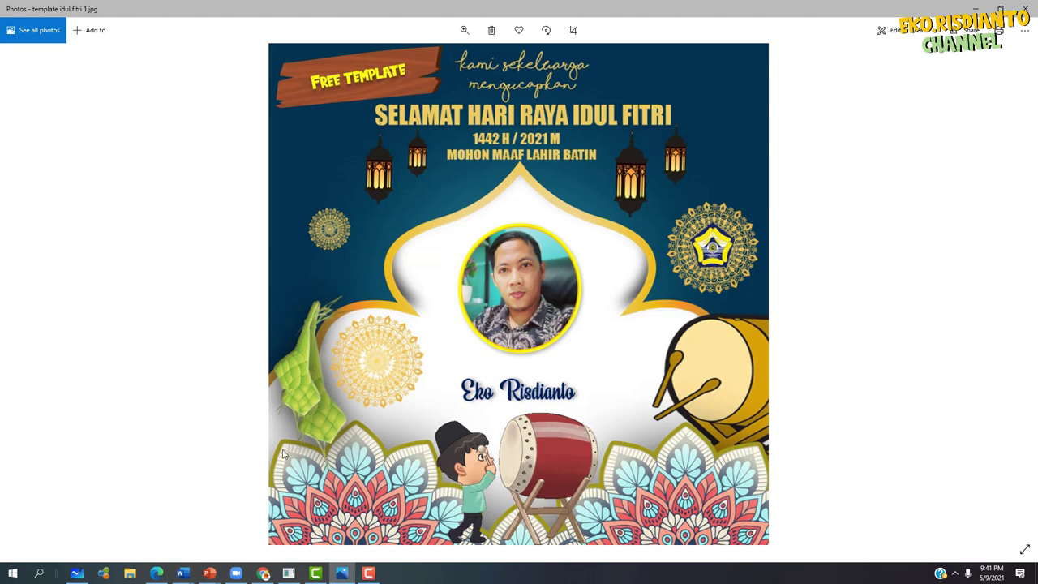
pyautogui.moveTo(208, 573)
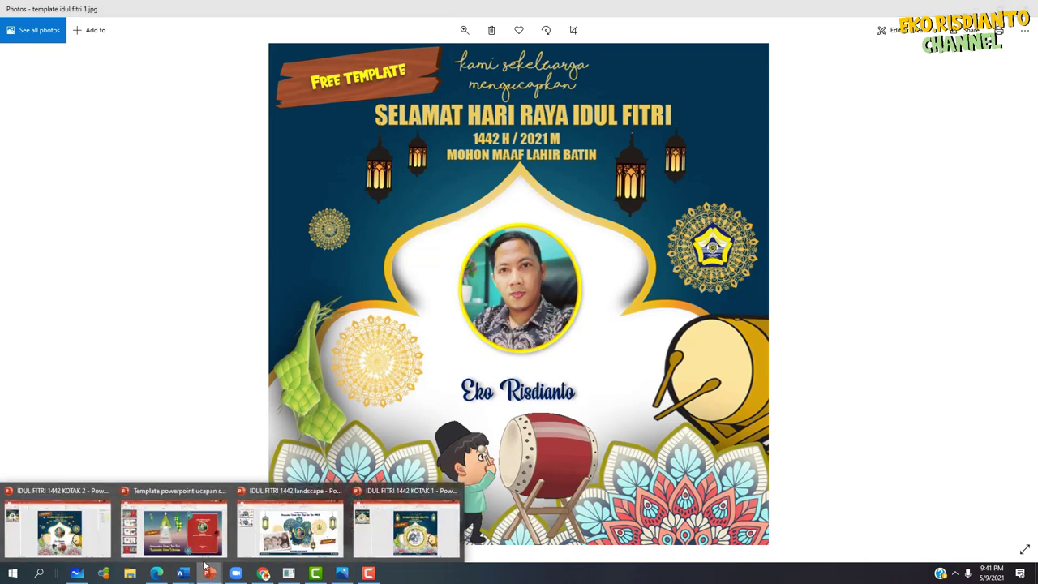
pyautogui.click(94, 523)
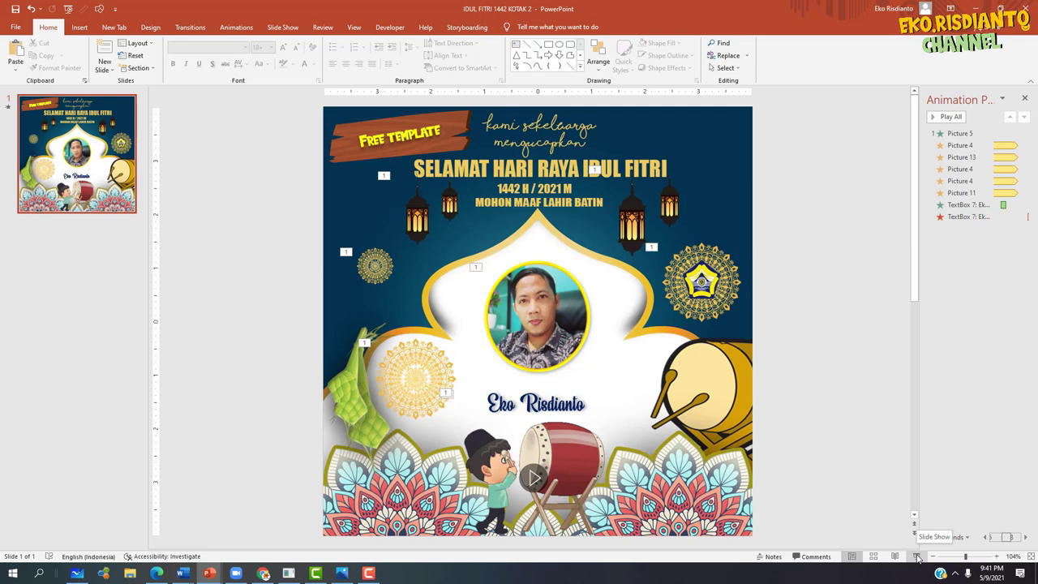
# - Play the KOTAK 2 card's slide show through to the subscribe graphic, then exit it
pyautogui.click(917, 558)
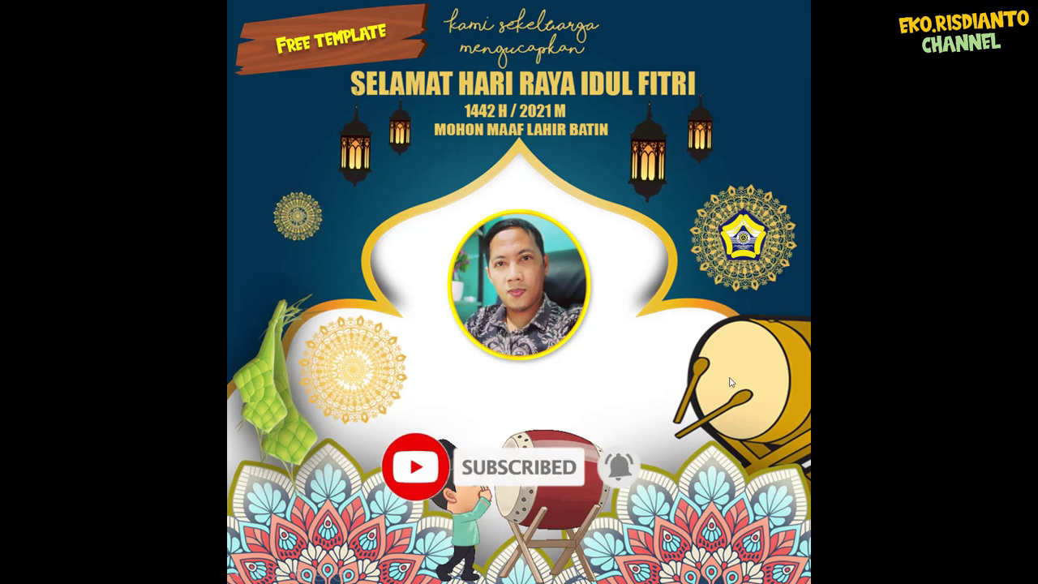
pyautogui.press('Escape')
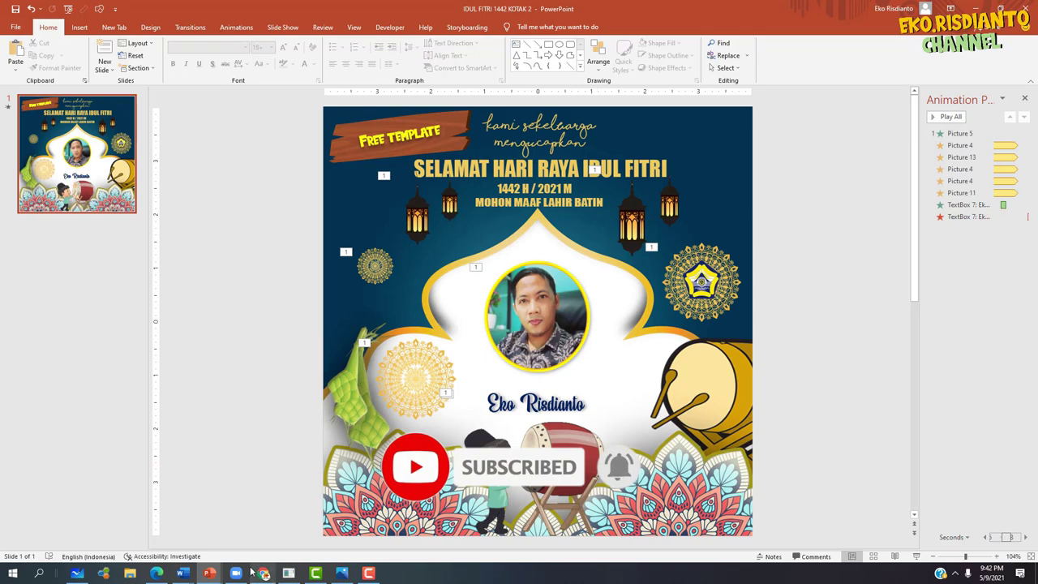
pyautogui.moveTo(209, 574)
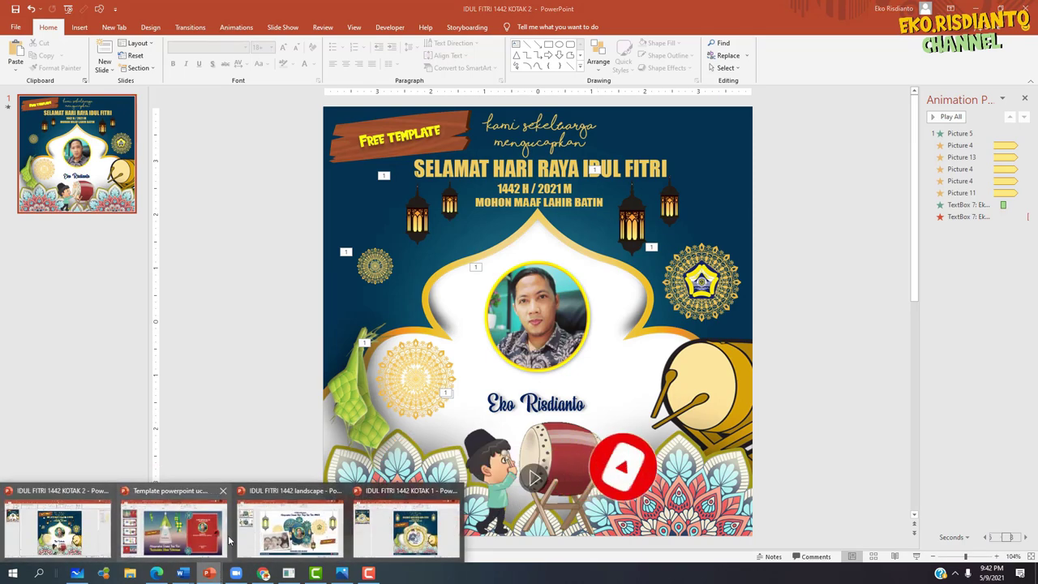
# - Switch to the landscape Idul Fitri card, play it from slide 1, then exit the show
pyautogui.click(297, 543)
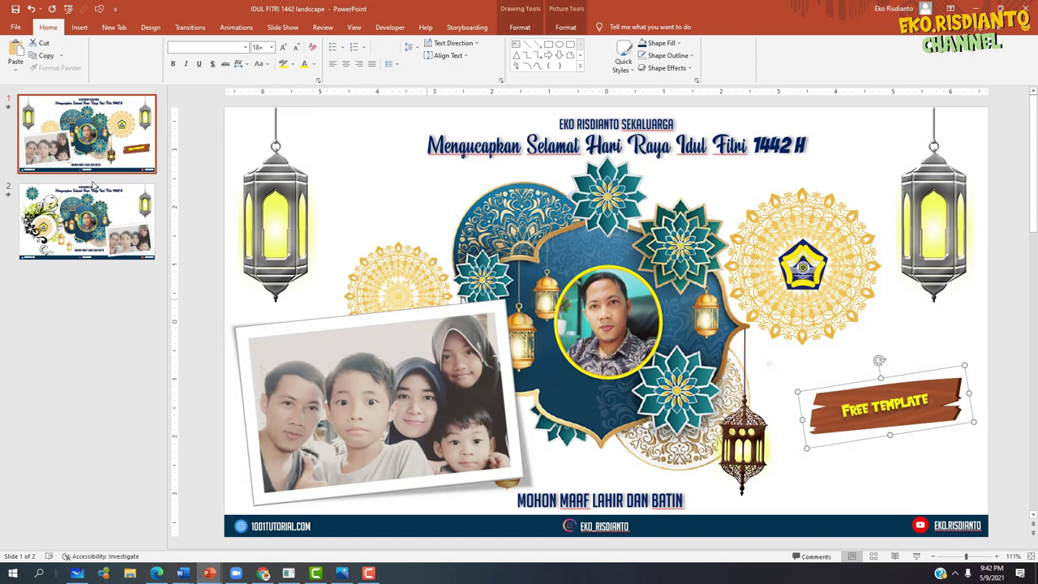
pyautogui.click(94, 215)
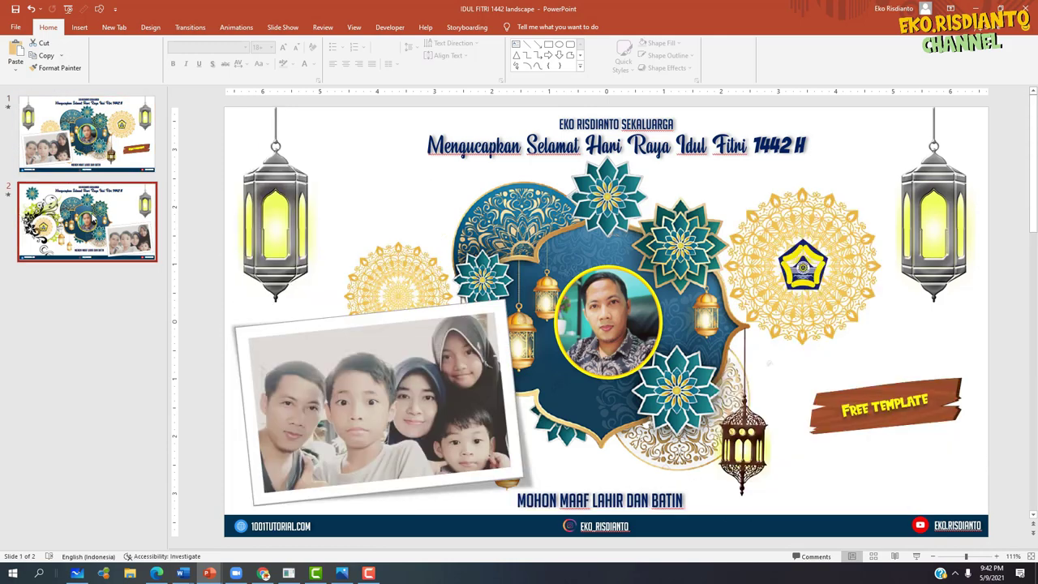
pyautogui.click(91, 155)
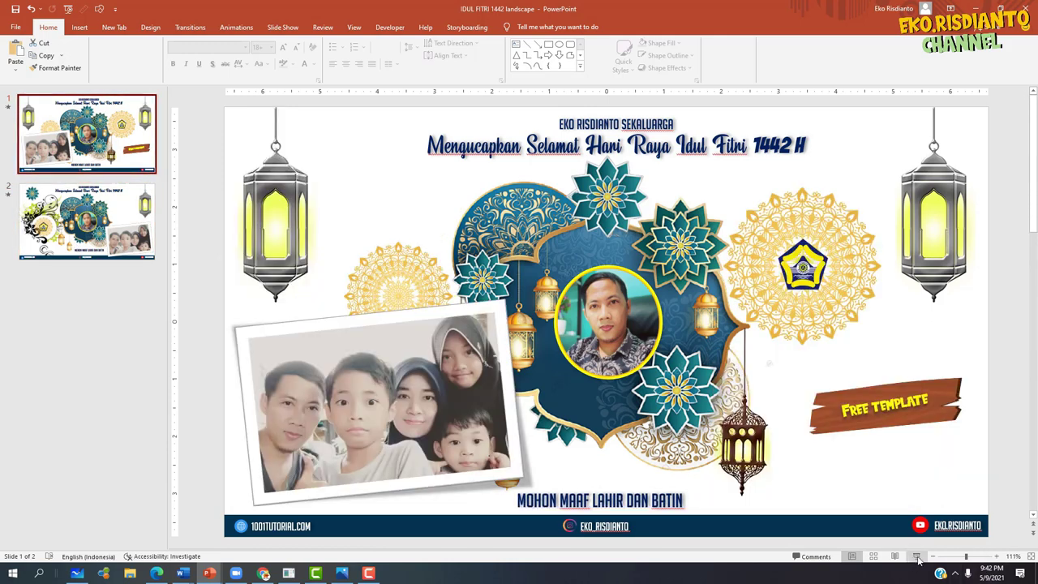
pyautogui.click(917, 556)
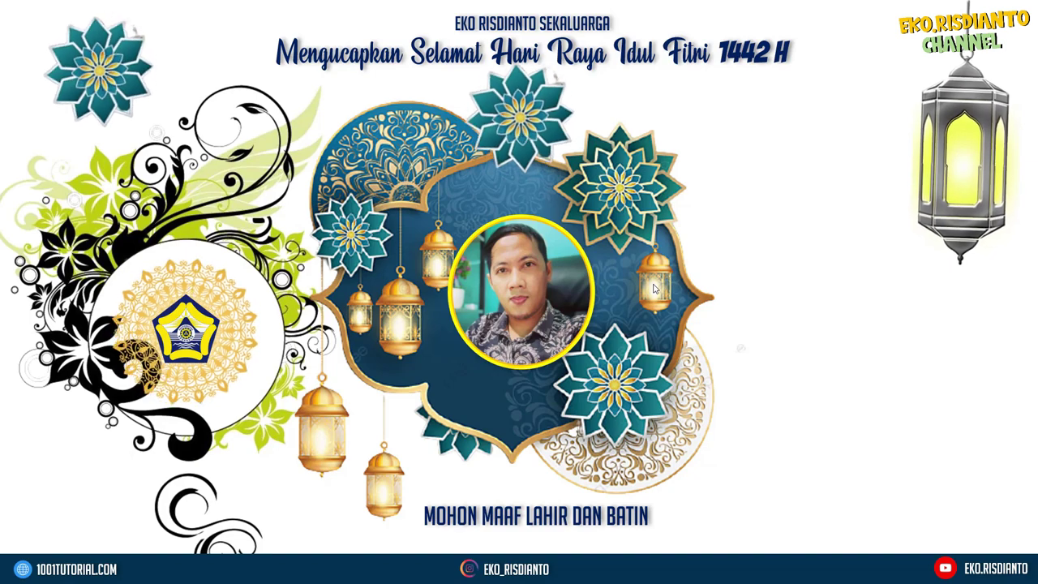
pyautogui.press('Escape')
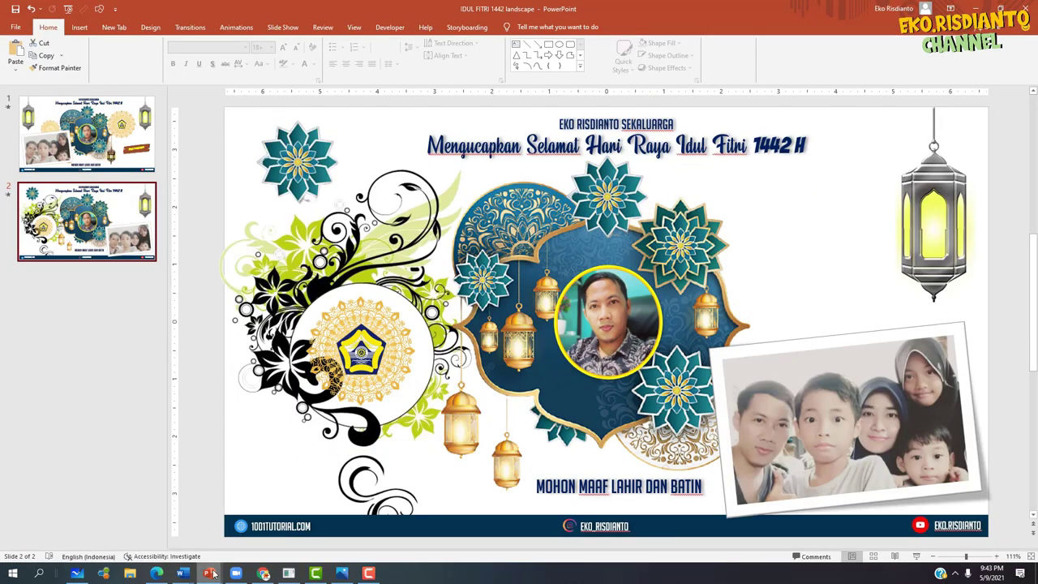
pyautogui.moveTo(213, 574)
pyautogui.click(211, 531)
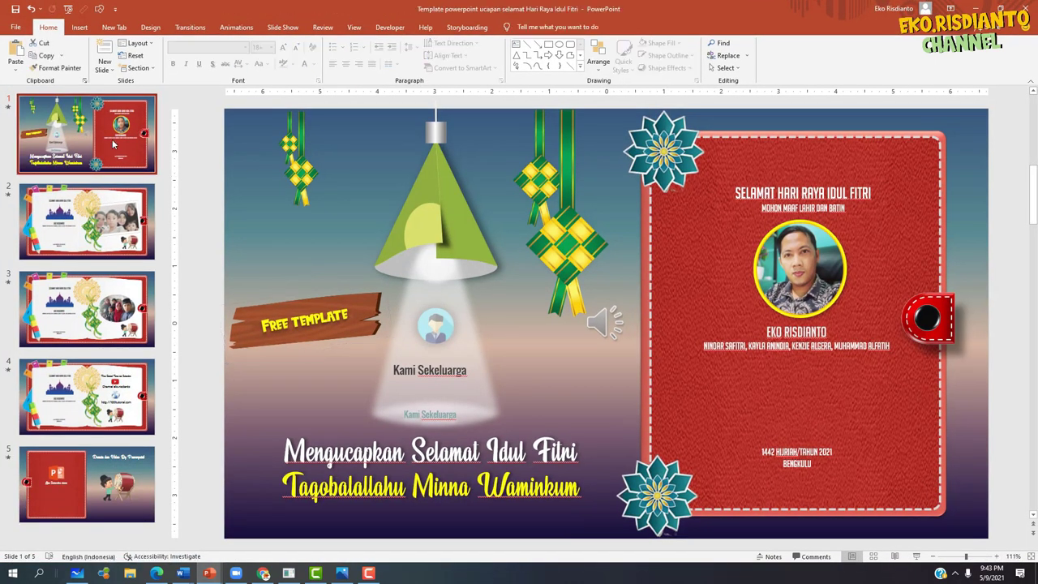
pyautogui.click(113, 244)
pyautogui.press('Down')
pyautogui.press('Down')
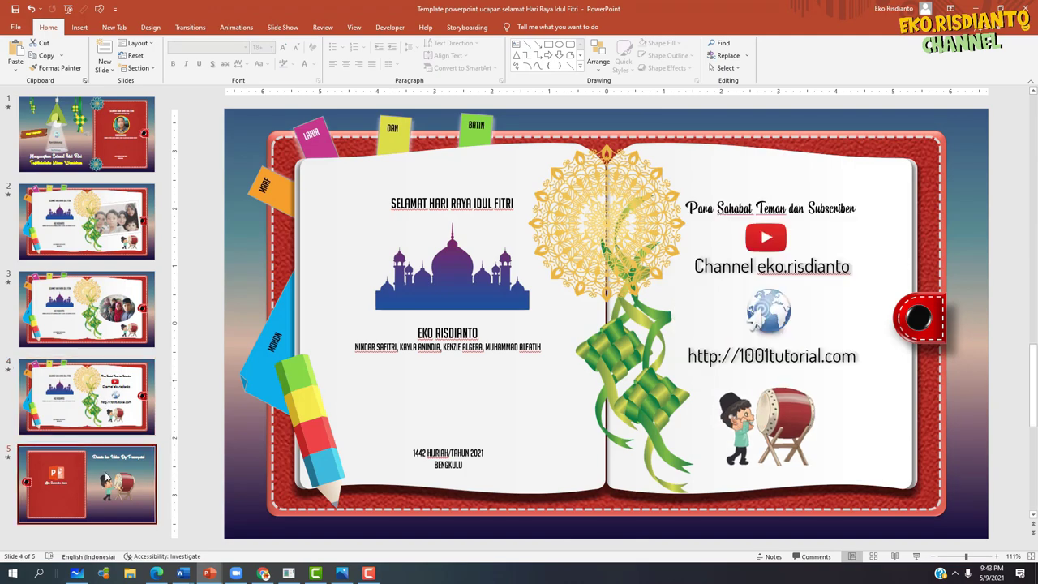
pyautogui.press('Down')
pyautogui.press('Up')
pyautogui.press('Up')
pyautogui.press('Up')
pyautogui.press('Up')
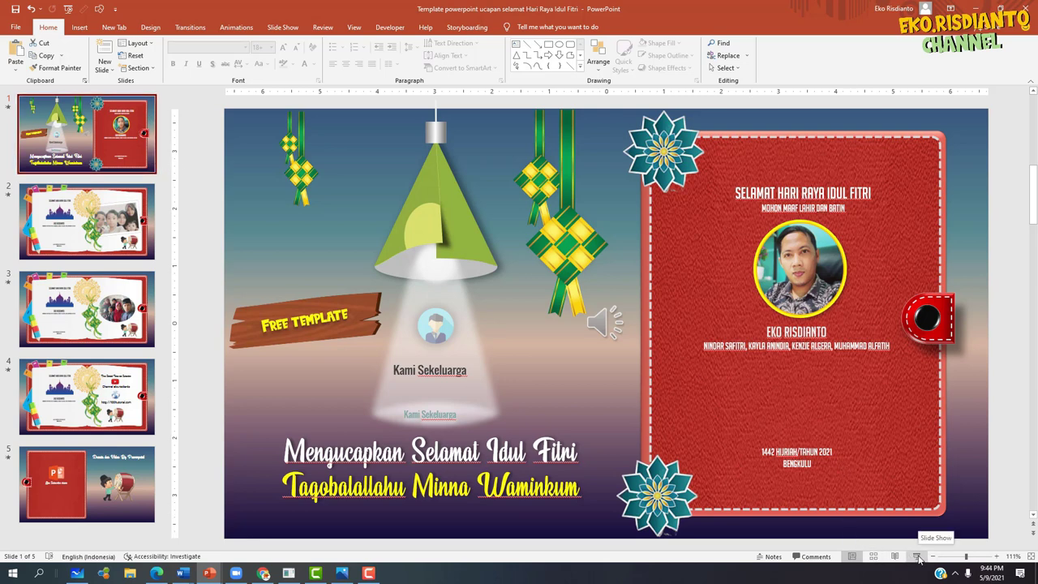
# - Play the landscape card from slide 1, advancing through to the closing Like Subscribe share slide
pyautogui.click(919, 558)
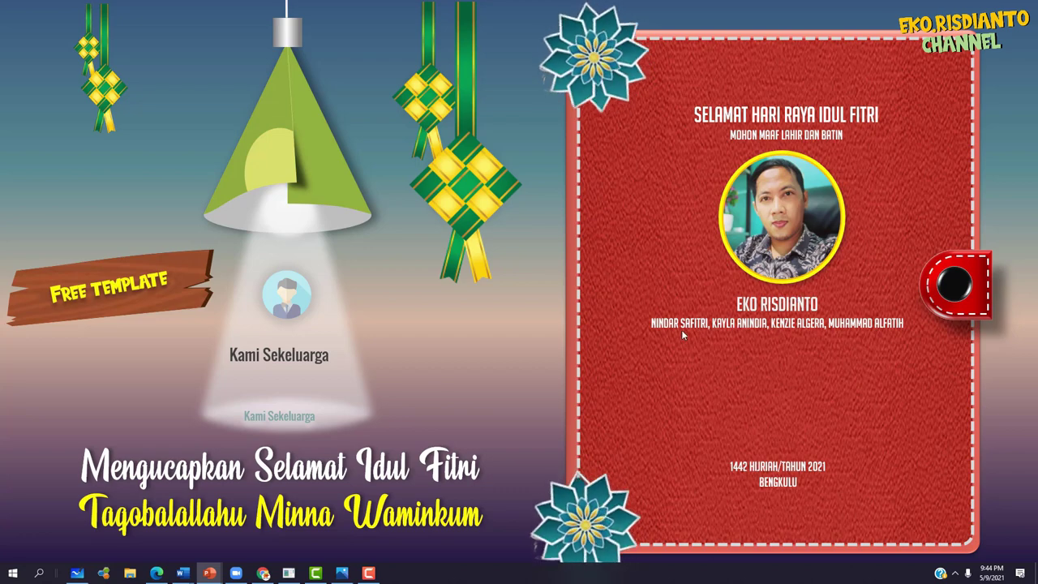
pyautogui.click(935, 501)
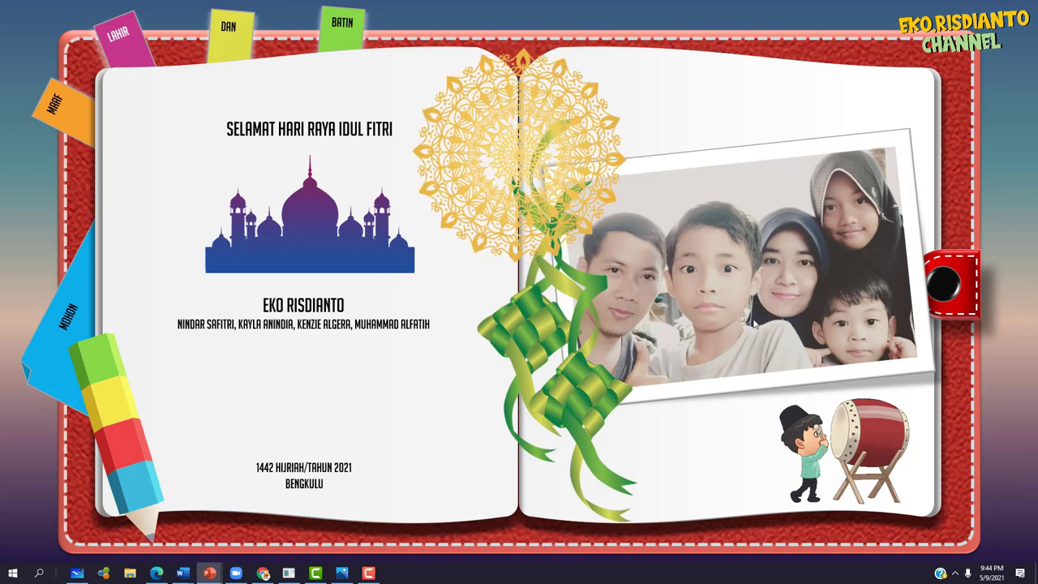
pyautogui.click(683, 408)
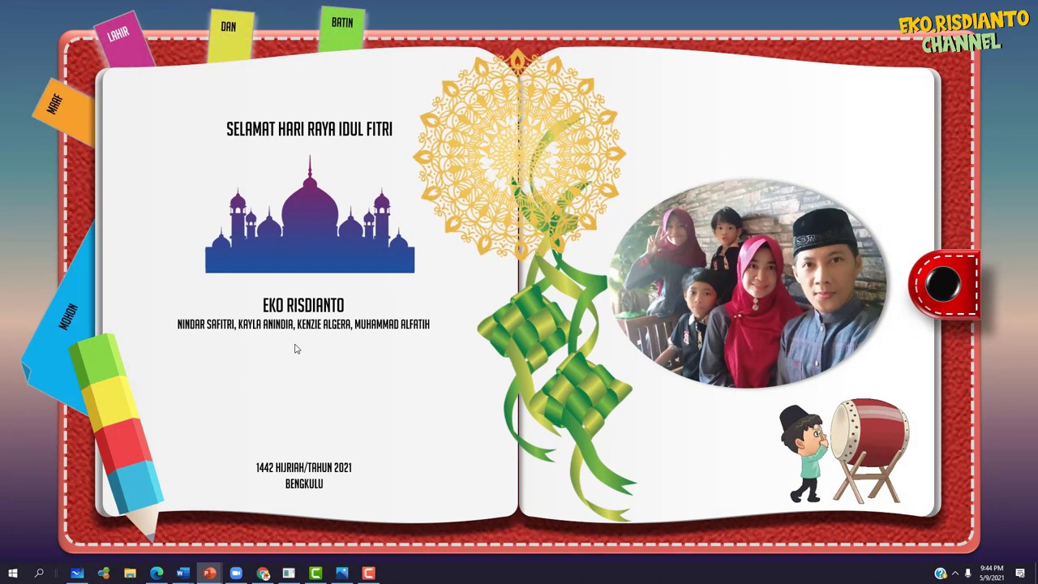
pyautogui.click(339, 358)
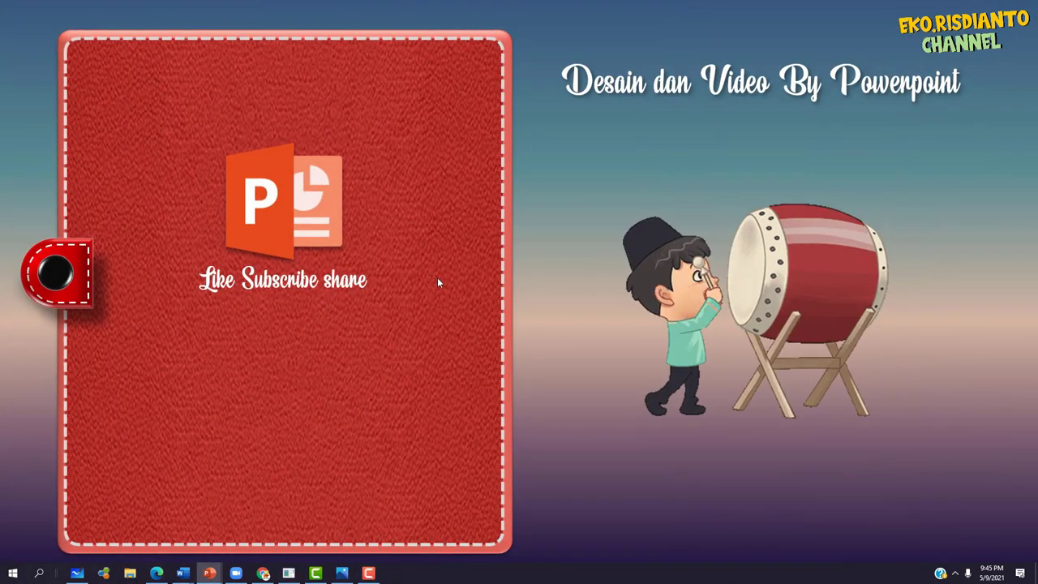
# - End the show and switch to the IDUL FITRI 1442 KOTAK 1 card, deselecting its video
pyautogui.press('Escape')
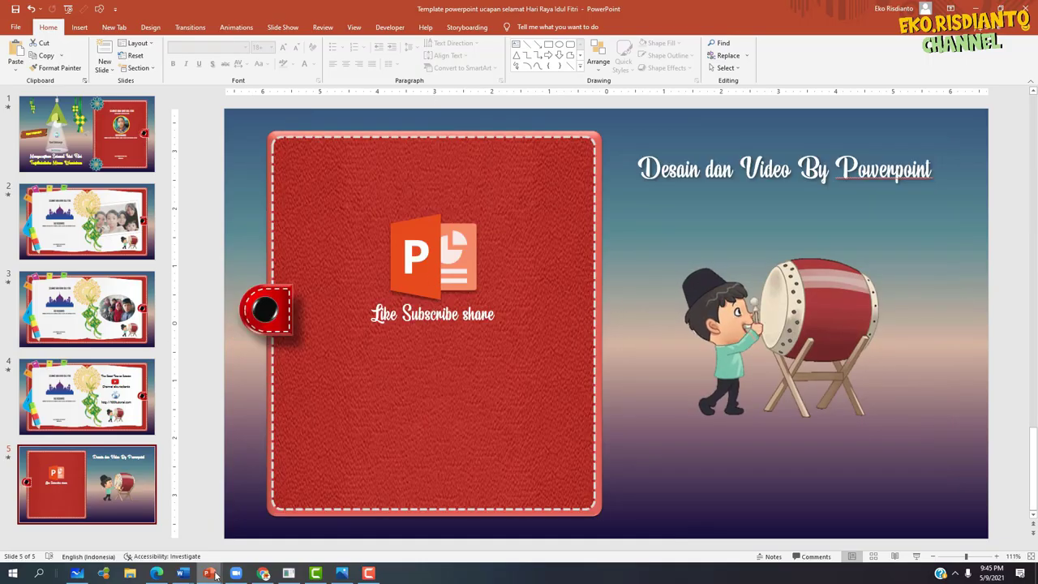
pyautogui.moveTo(210, 572)
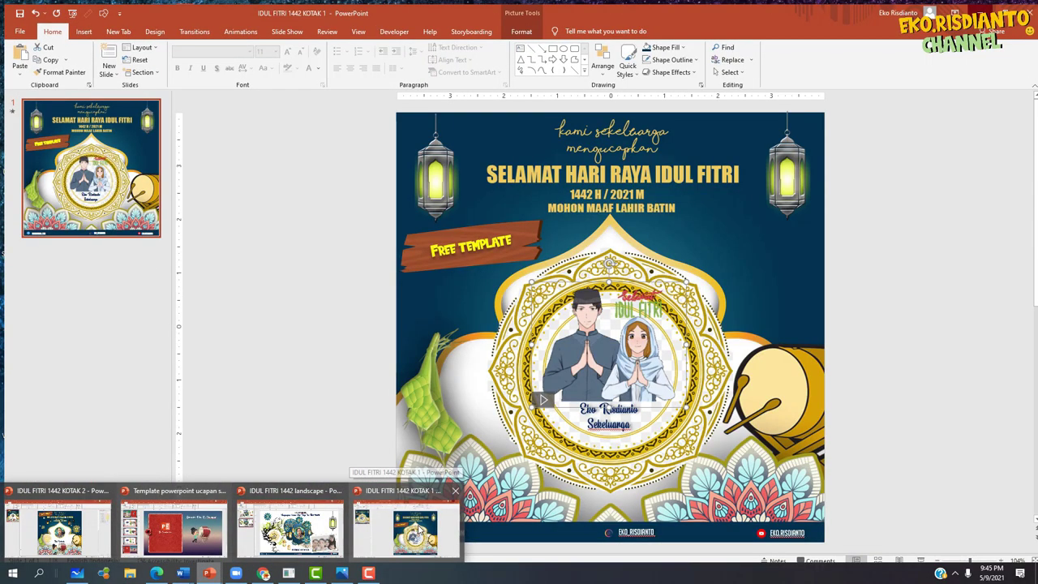
pyautogui.click(430, 529)
pyautogui.click(331, 229)
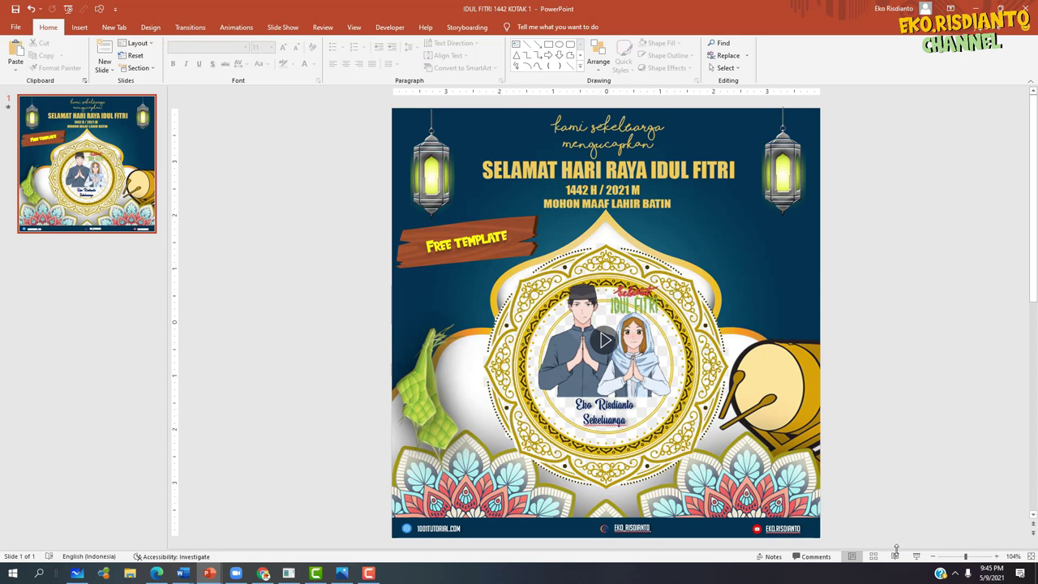
# - Play the square card's slide show, then exit back to editing on KOTAK 2
pyautogui.click(917, 561)
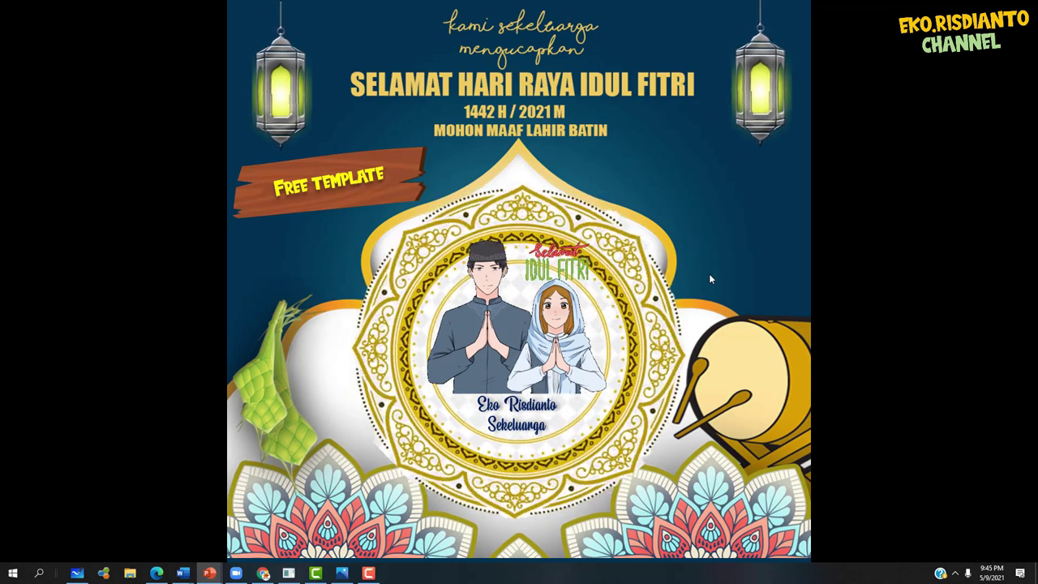
pyautogui.press('Escape')
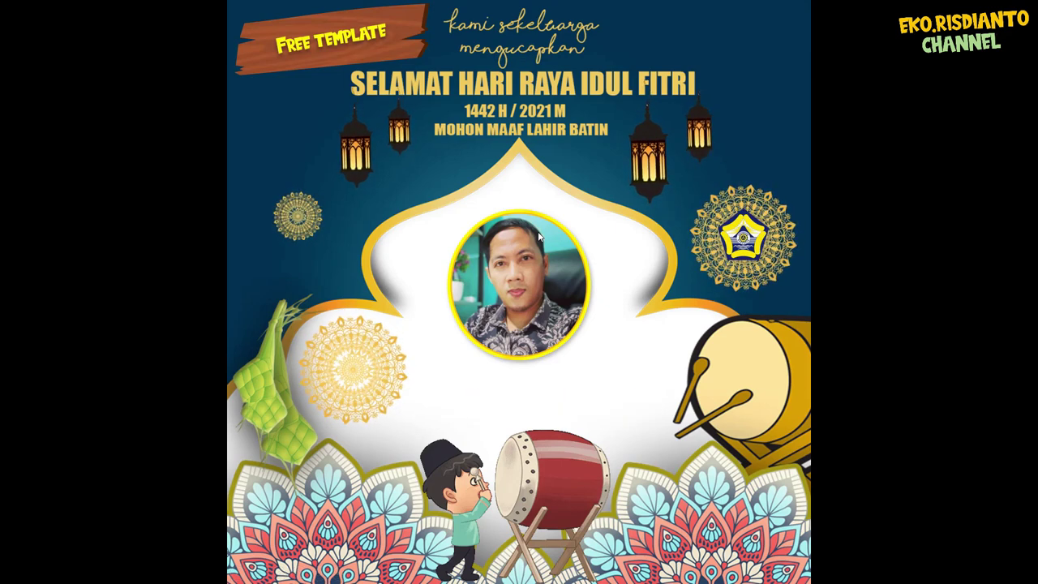
pyautogui.press('Escape')
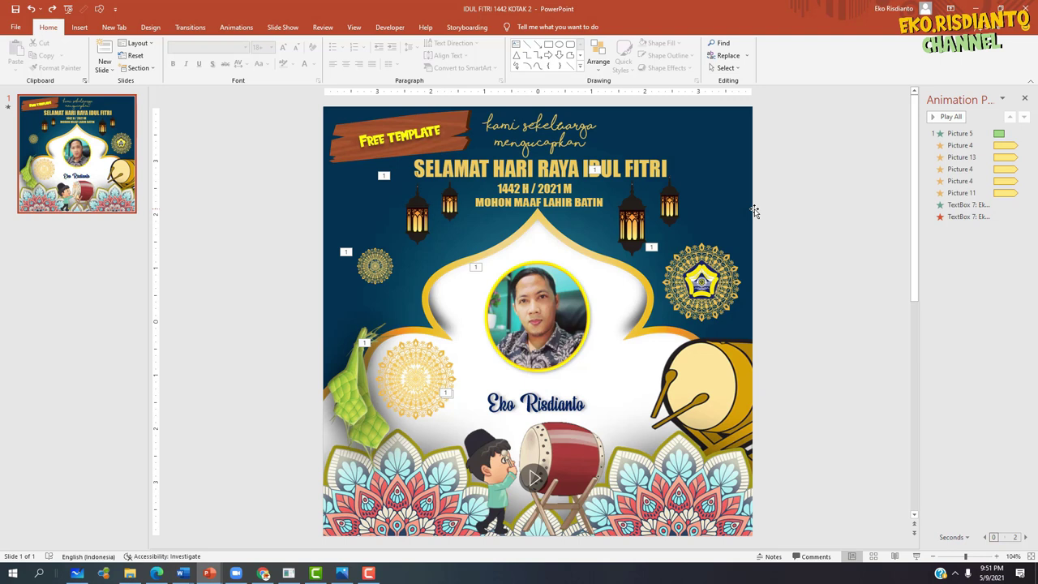
# - Delete the Free Template banner picture from the card's top-left corner
pyautogui.click(447, 131)
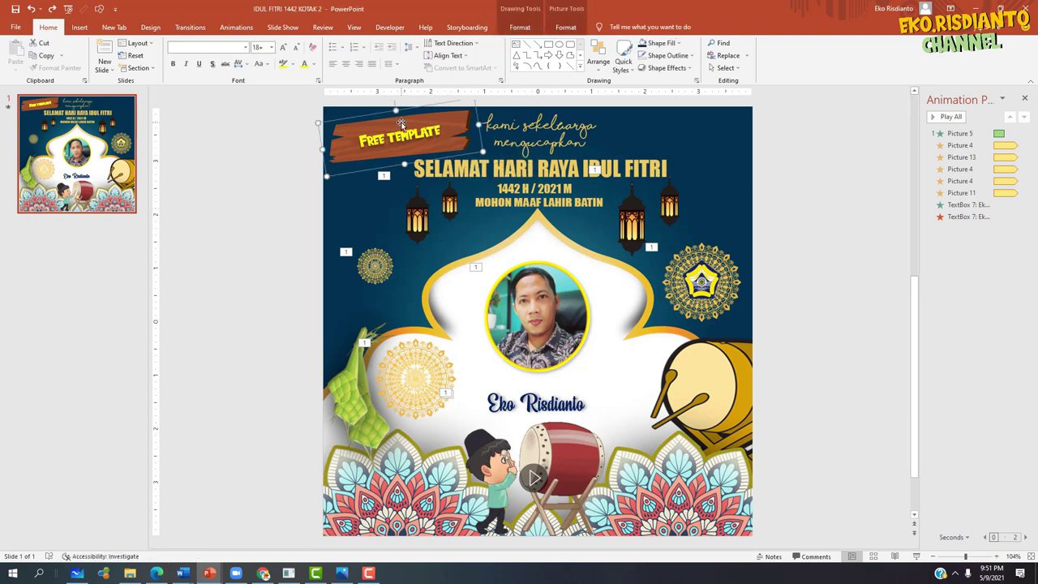
pyautogui.press('Delete')
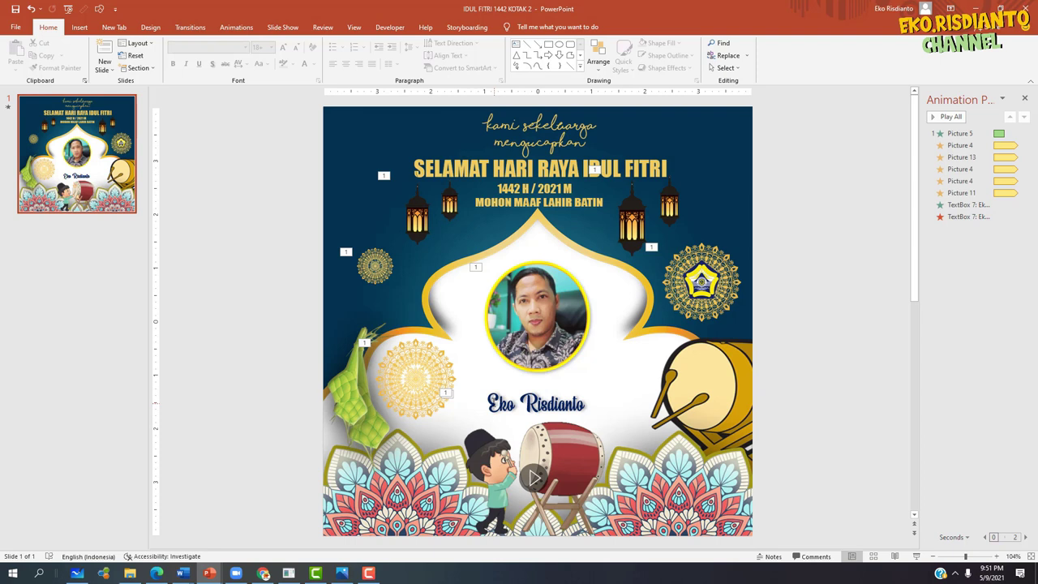
# - Check the author name text's font without changing it, then delete the star logo
pyautogui.moveTo(488, 403)
pyautogui.mouseDown()
pyautogui.moveTo(572, 400)
pyautogui.moveTo(497, 401)
pyautogui.mouseUp()
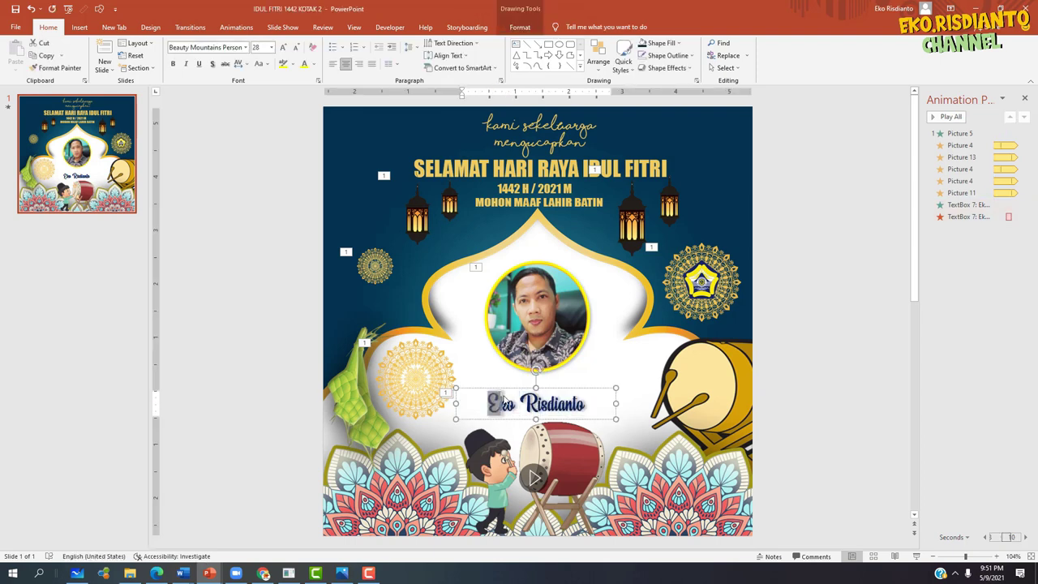
pyautogui.click(557, 403)
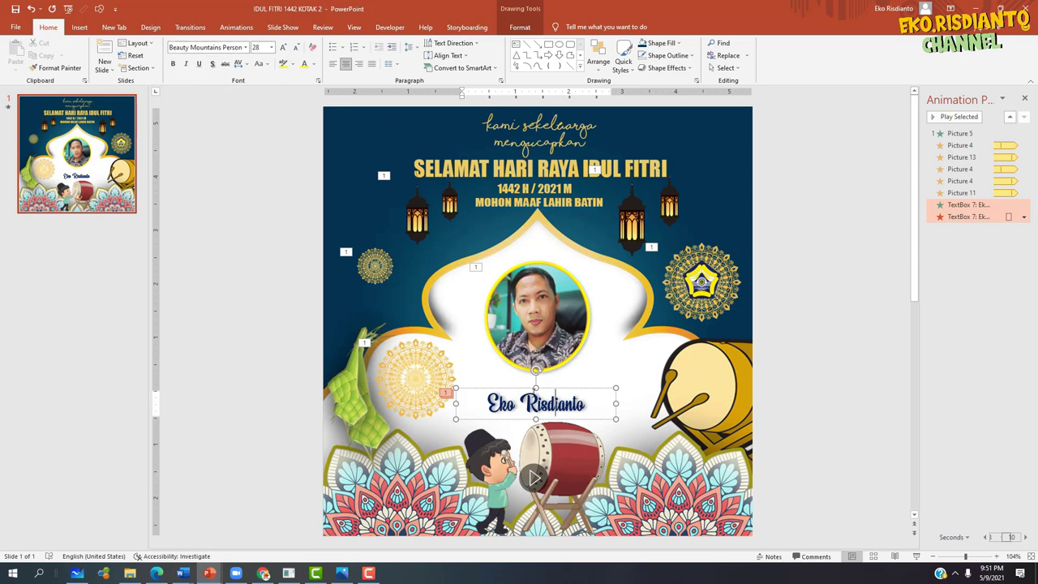
pyautogui.click(597, 391)
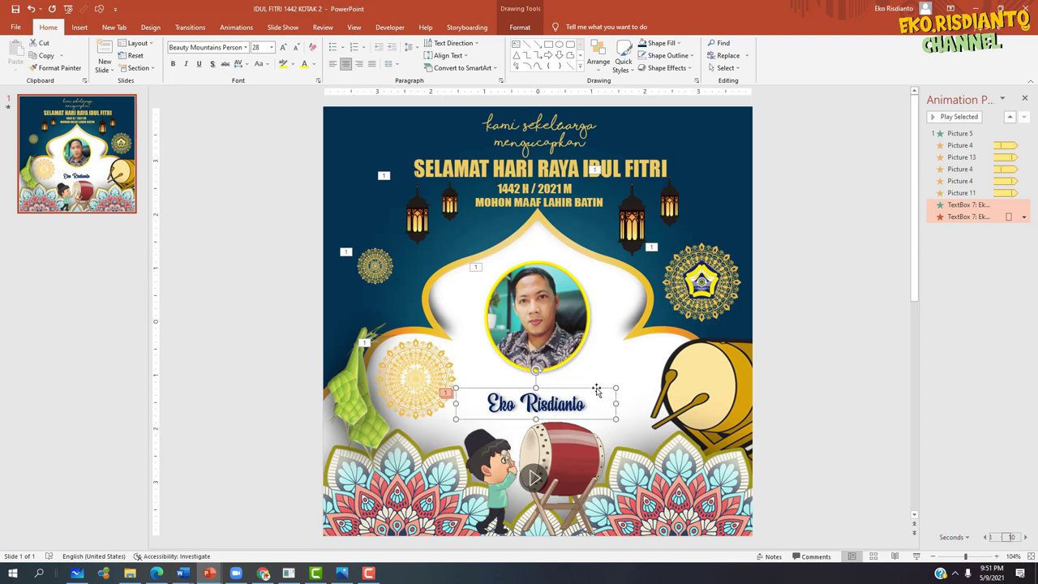
pyautogui.click(581, 404)
pyautogui.hotkey('ctrl', 'a')
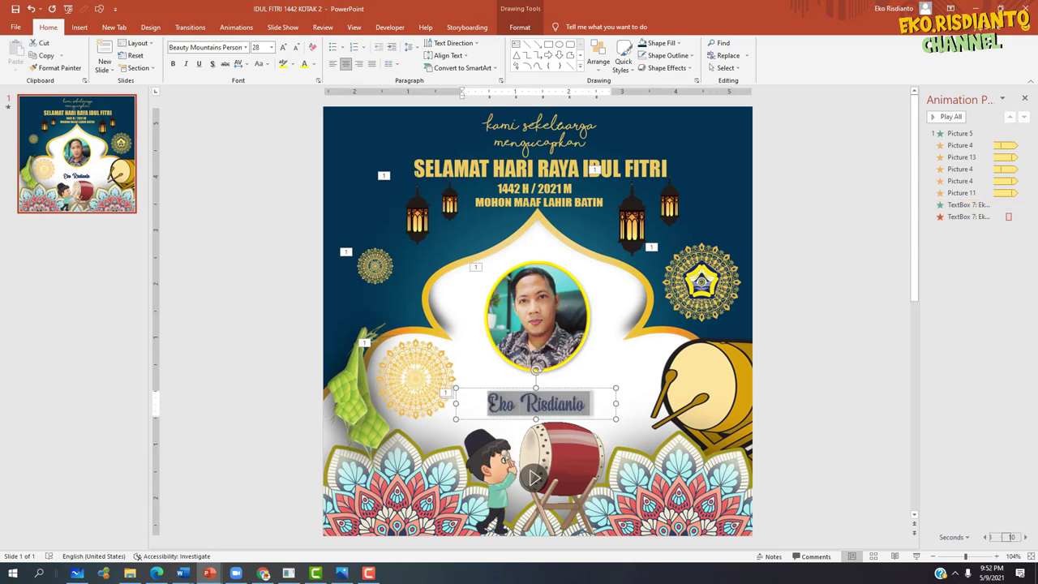
pyautogui.click(245, 47)
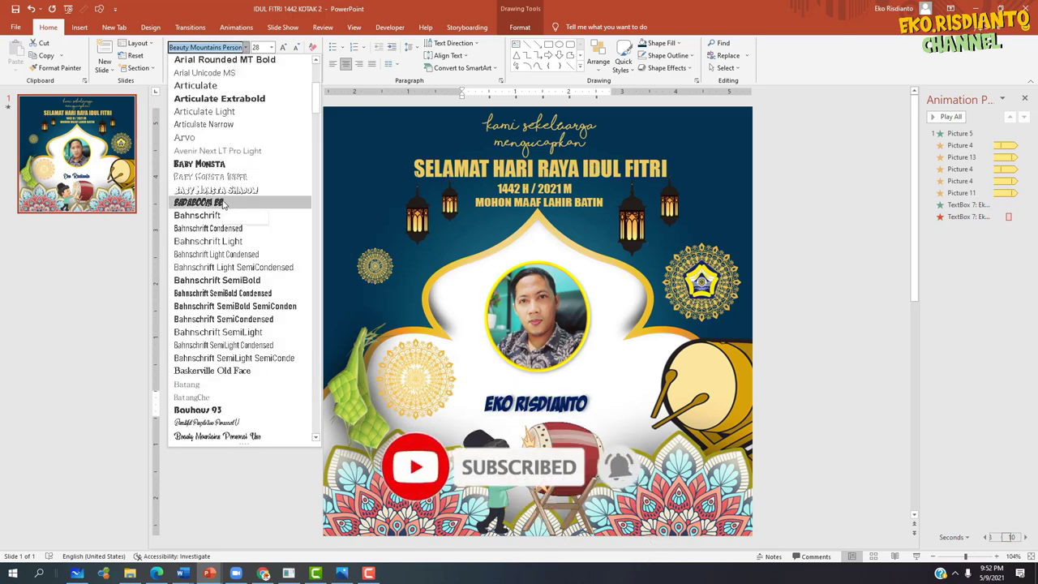
pyautogui.click(811, 199)
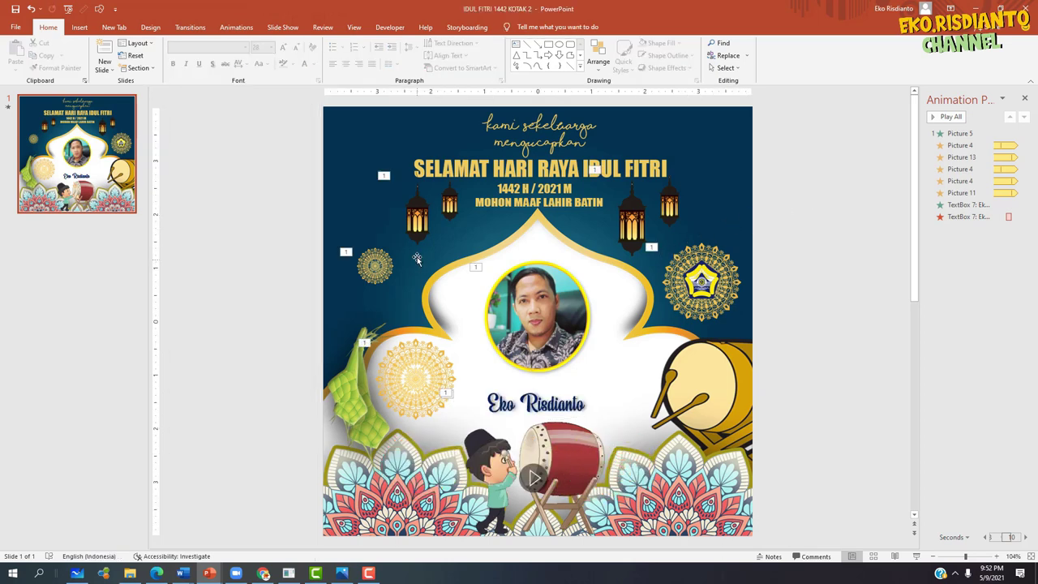
pyautogui.click(700, 283)
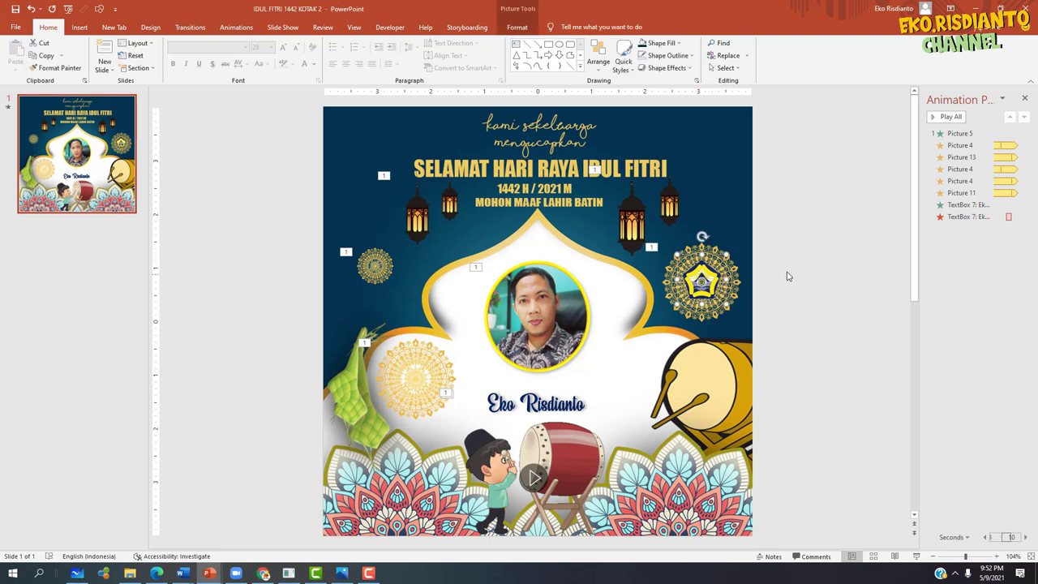
pyautogui.press('Delete')
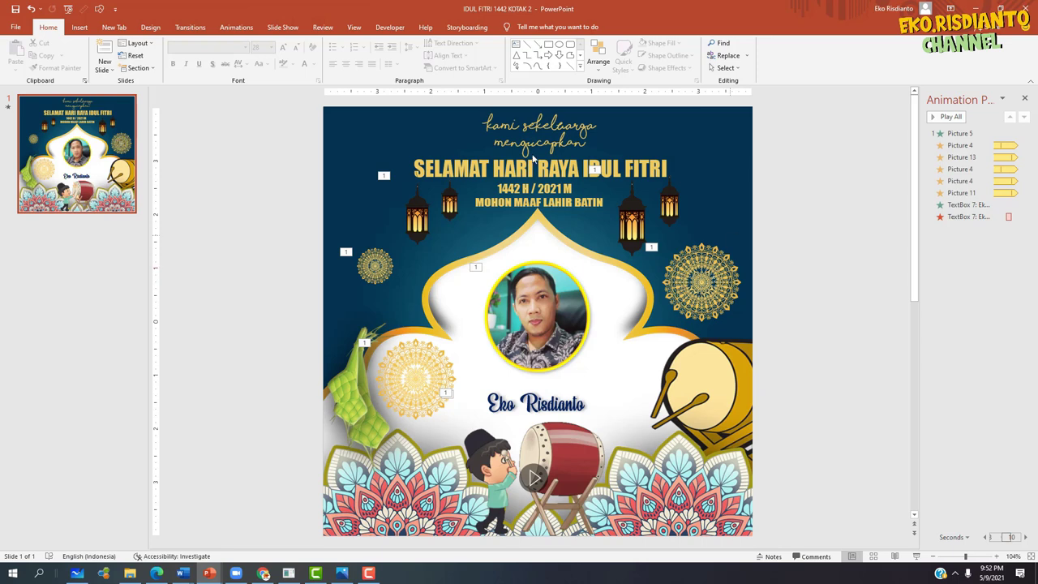
# - Insert the Logo Universitas PGRI Palembang picture from this computer into the card
pyautogui.click(80, 27)
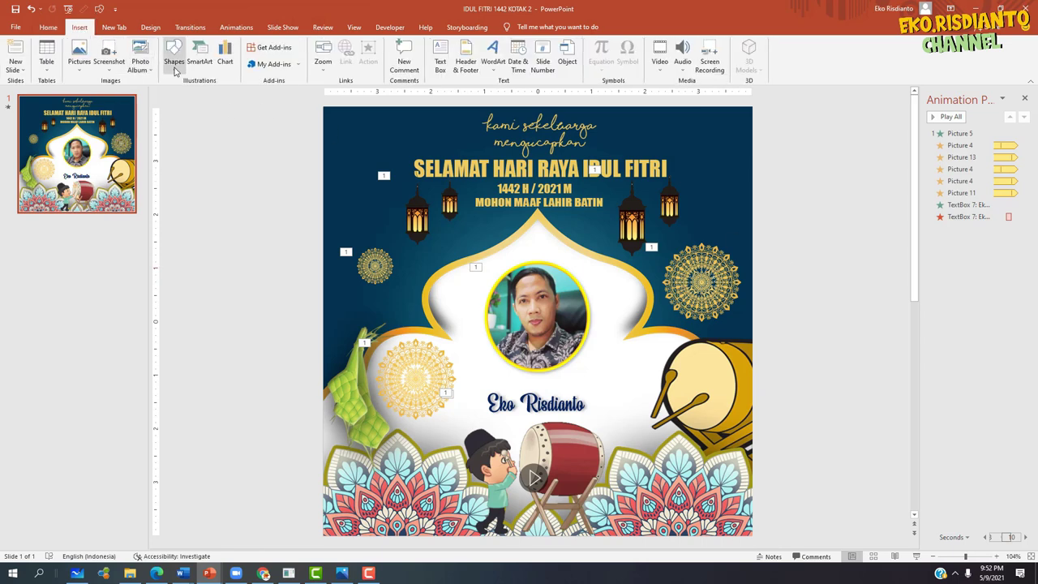
pyautogui.click(79, 65)
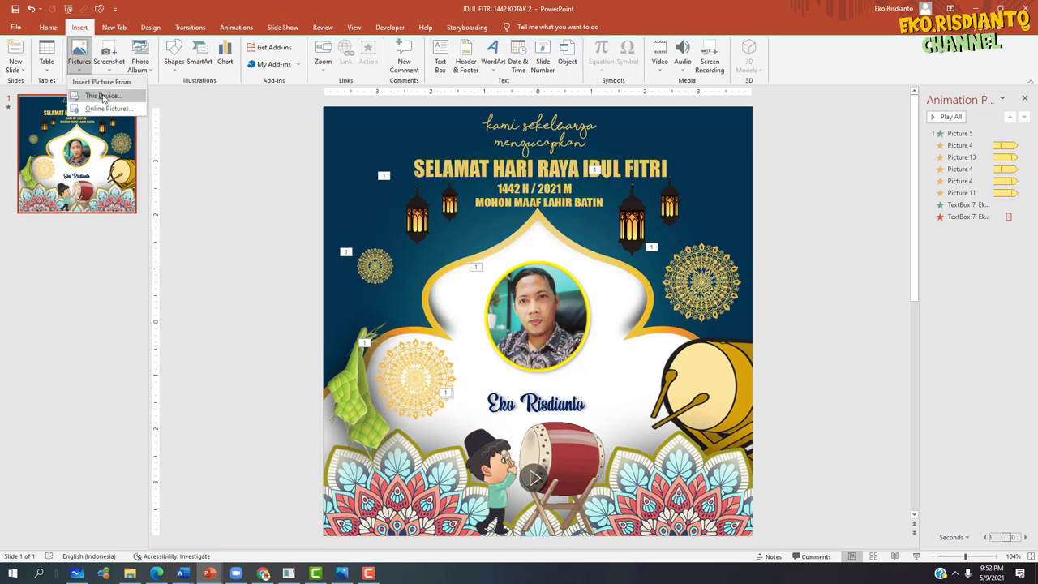
pyautogui.click(103, 96)
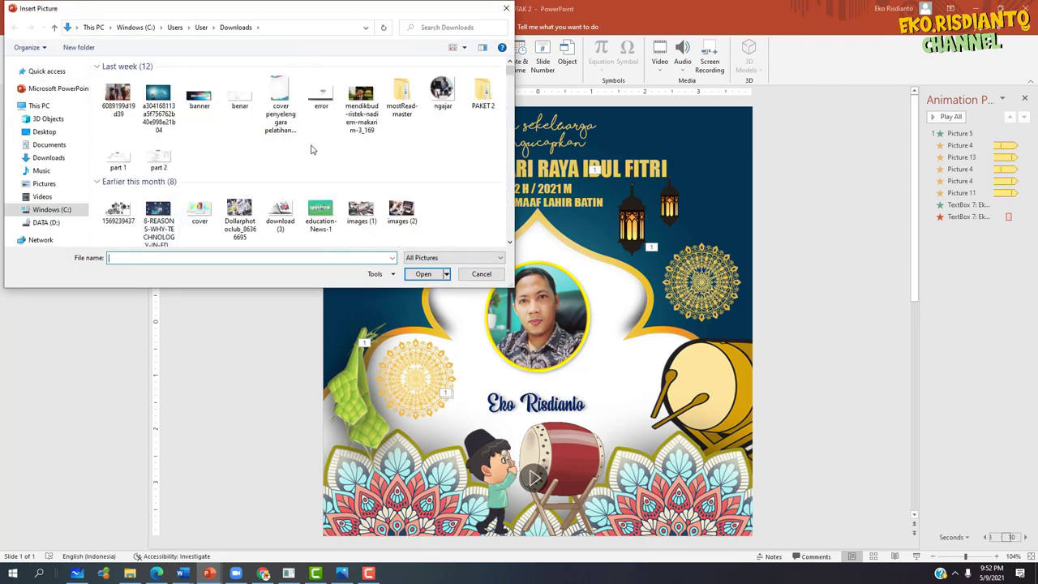
pyautogui.scroll(-3, 310, 162)
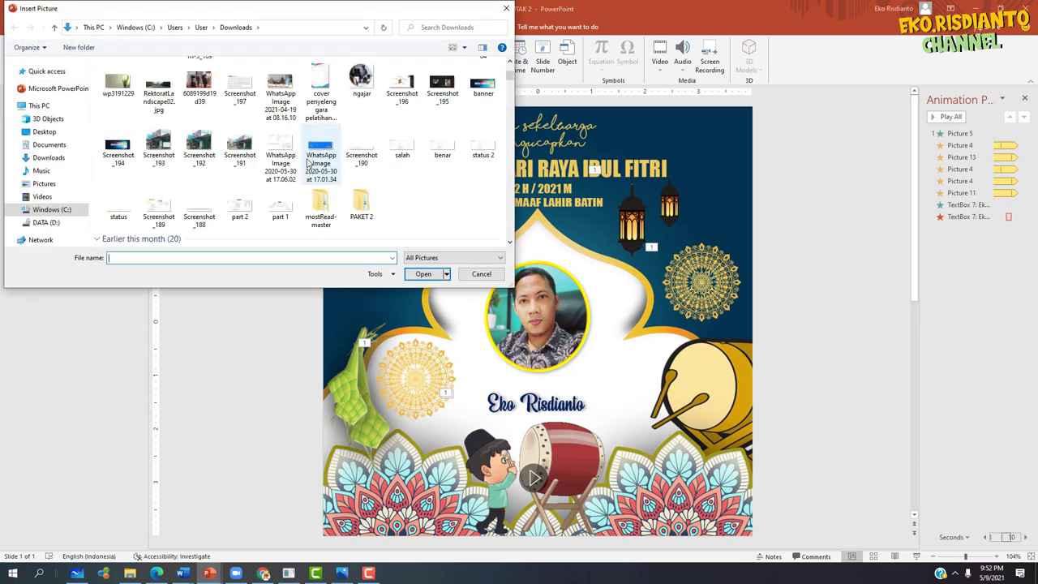
pyautogui.scroll(-3, 268, 167)
pyautogui.scroll(-3, 262, 168)
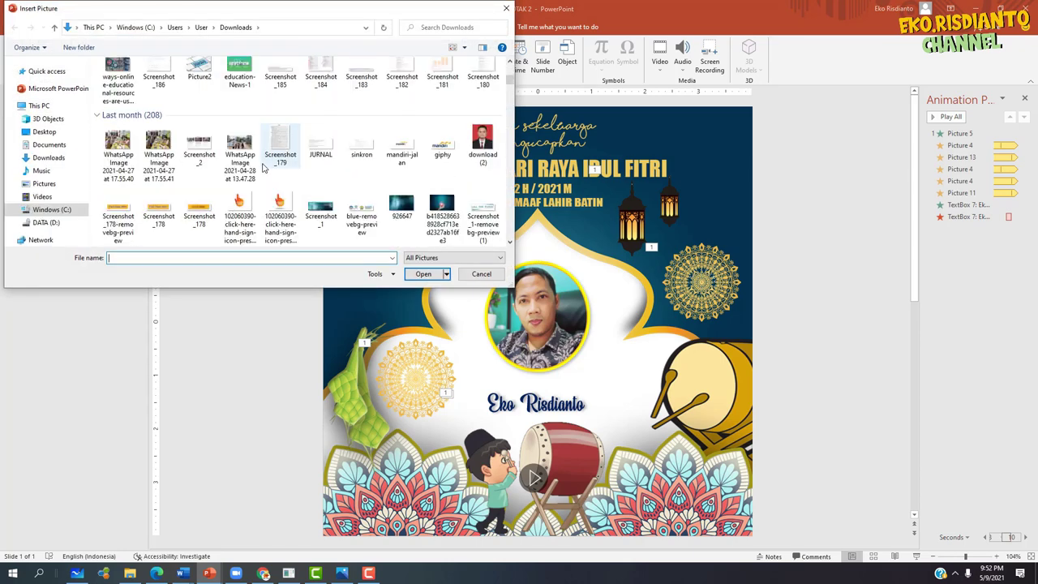
pyautogui.scroll(-3, 284, 167)
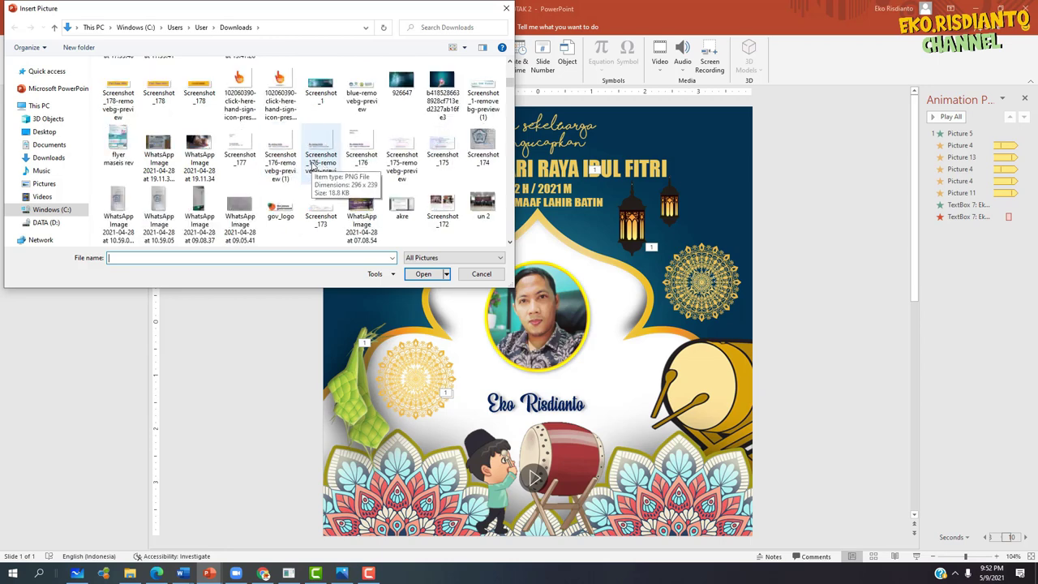
pyautogui.scroll(-3, 284, 167)
pyautogui.scroll(-3, 284, 168)
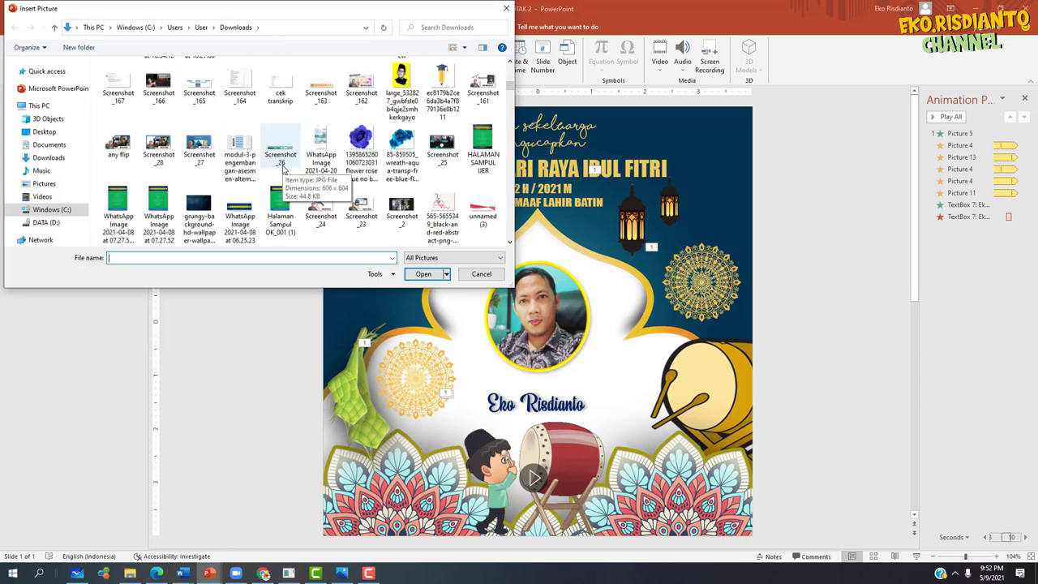
pyautogui.scroll(-3, 283, 168)
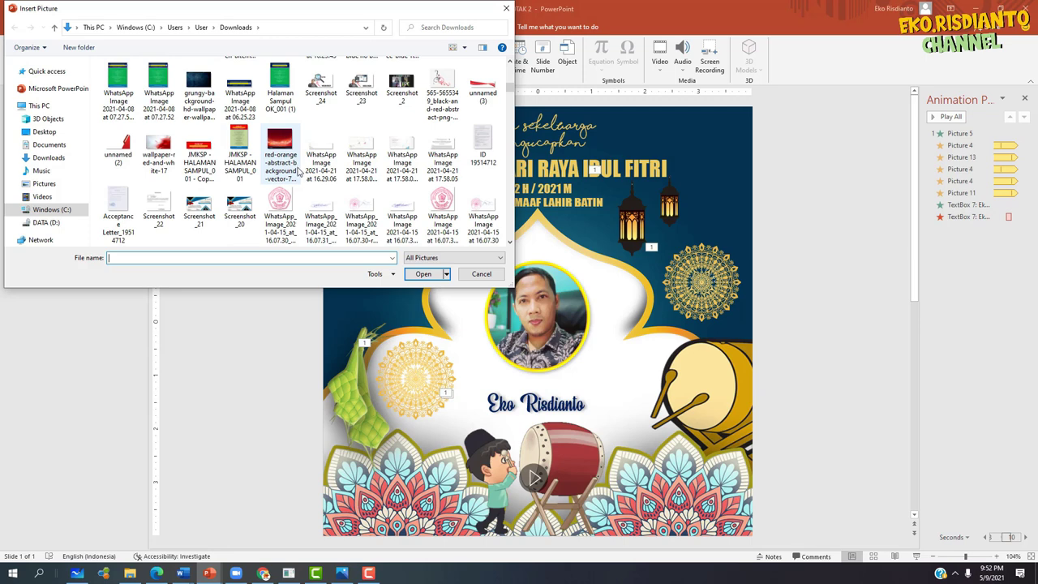
pyautogui.scroll(-3, 341, 172)
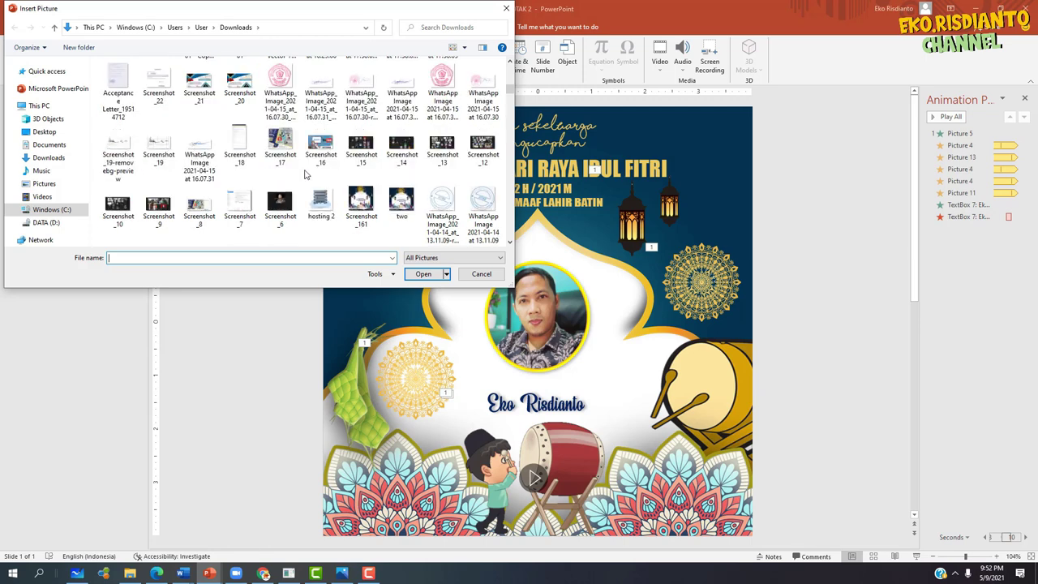
pyautogui.scroll(-3, 306, 174)
pyautogui.scroll(-3, 306, 173)
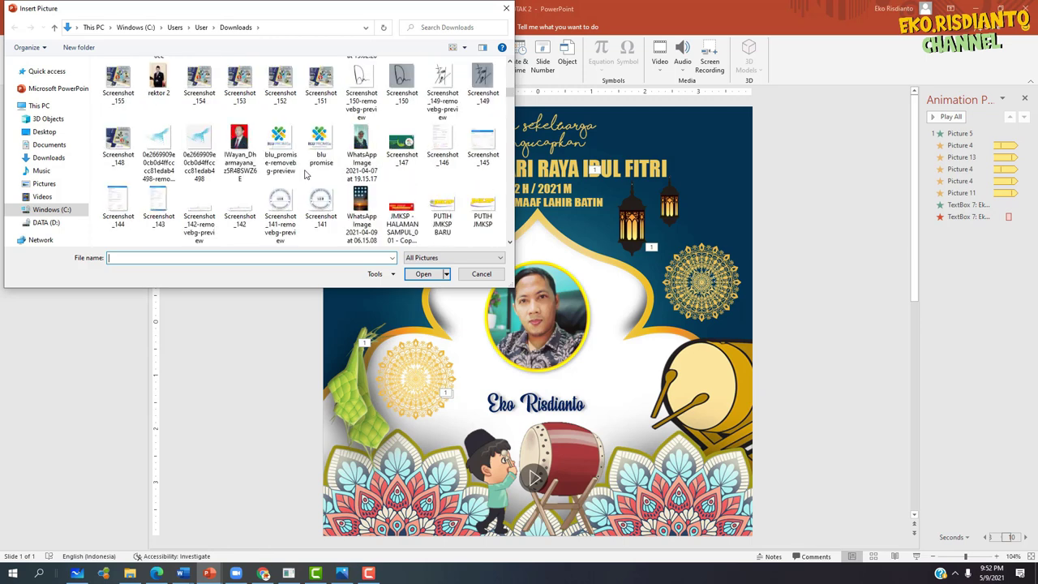
pyautogui.scroll(-3, 305, 173)
pyautogui.click(239, 154)
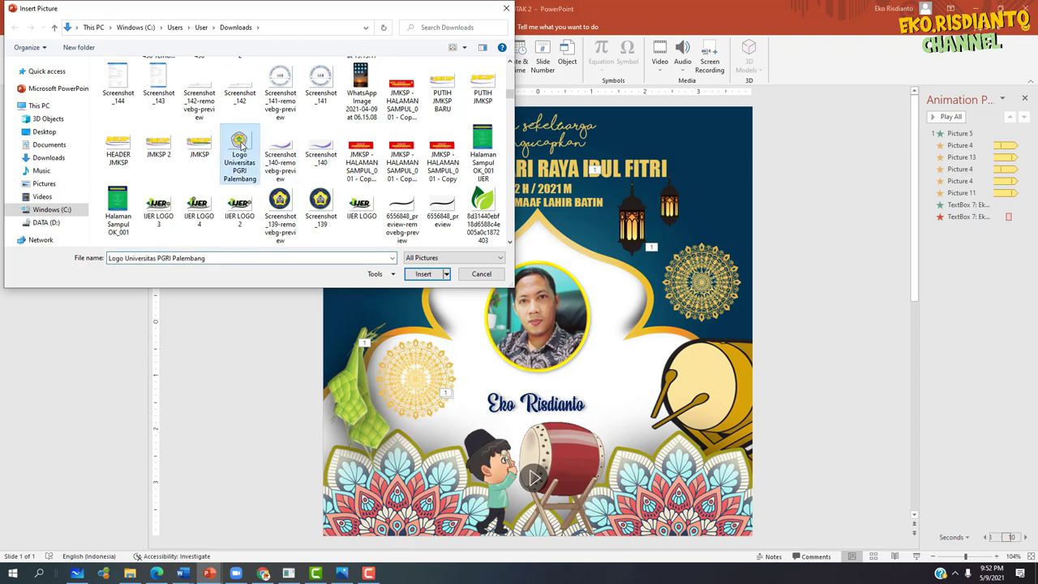
pyautogui.click(429, 276)
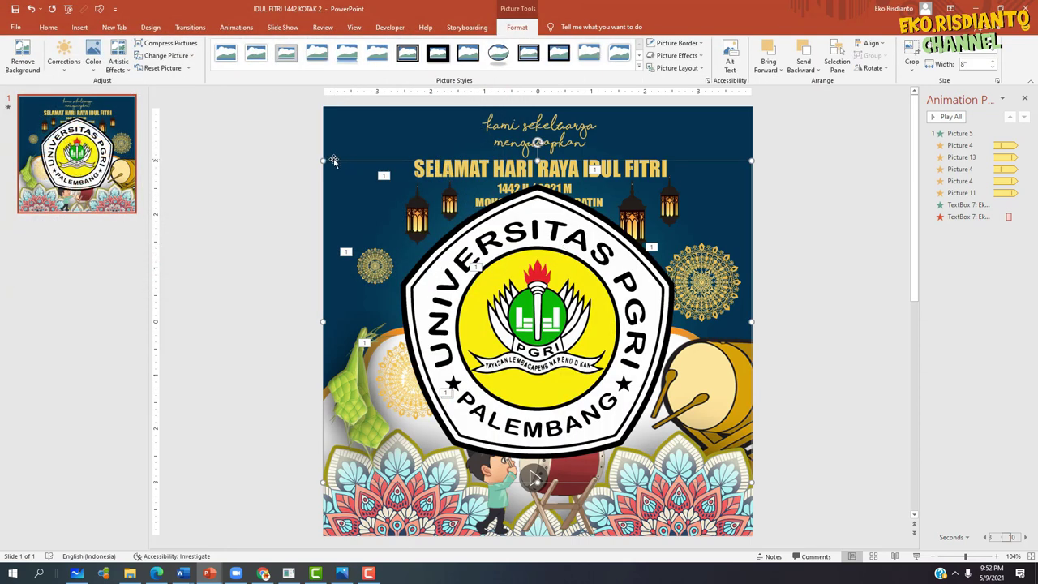
# - Shrink the university logo to a small badge and position it inside the right mandala
pyautogui.moveTo(323, 161)
pyautogui.mouseDown()
pyautogui.moveTo(667, 420)
pyautogui.moveTo(663, 256)
pyautogui.moveTo(683, 256)
pyautogui.mouseUp()
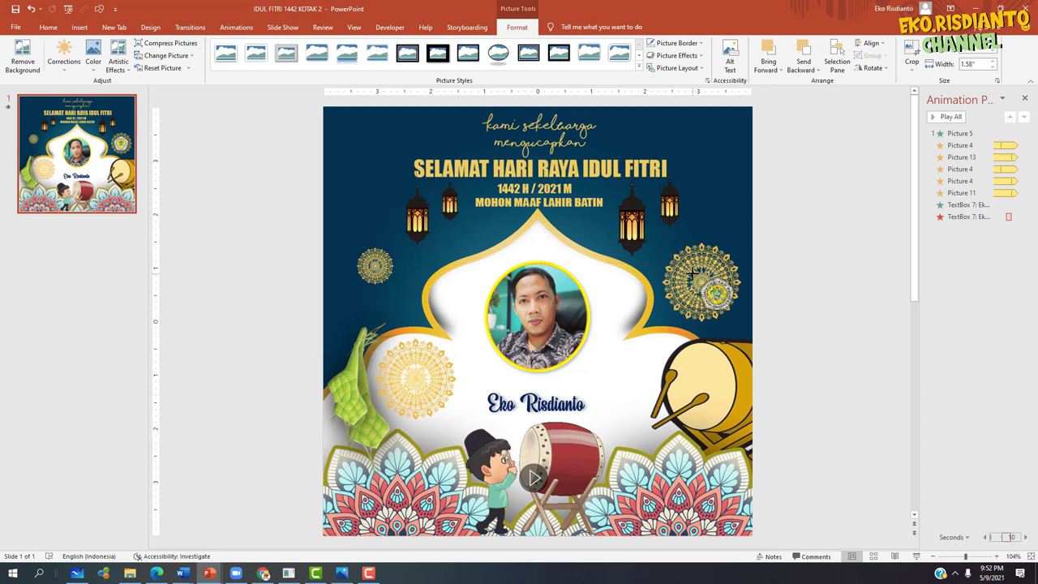
pyautogui.press('Left')
pyautogui.press('Left')
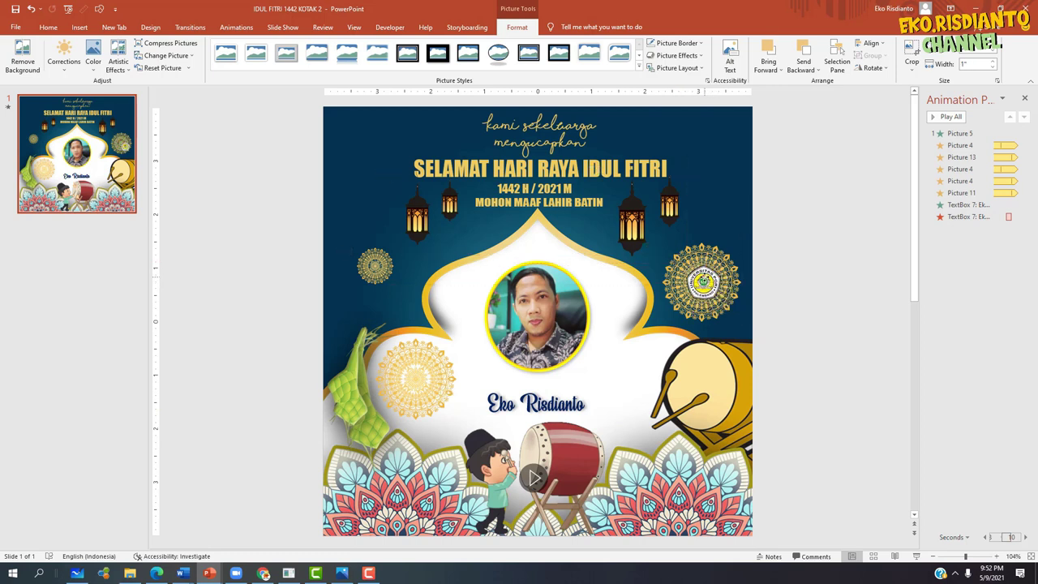
pyautogui.click(718, 292)
pyautogui.moveTo(711, 290)
pyautogui.mouseDown()
pyautogui.moveTo(413, 378)
pyautogui.moveTo(687, 275)
pyautogui.moveTo(706, 282)
pyautogui.mouseUp()
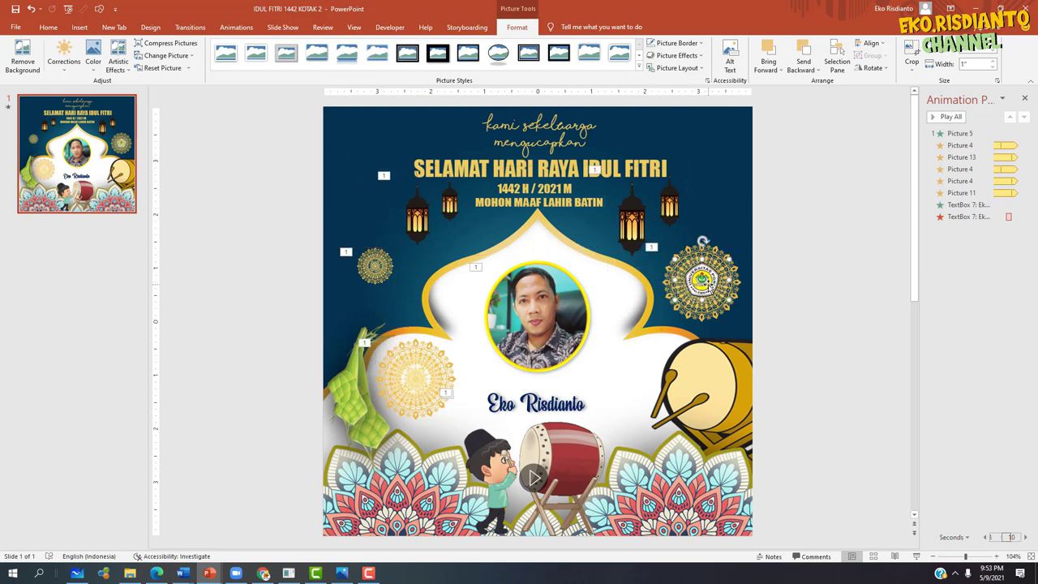
pyautogui.click(781, 260)
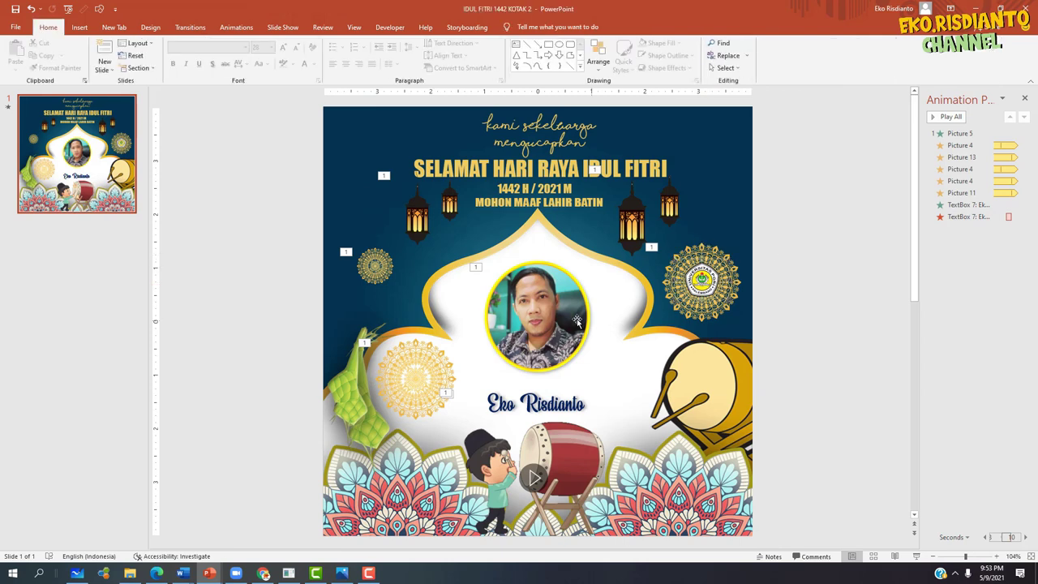
# - Select the circular portrait photo in the card's central arch and delete it
pyautogui.click(551, 314)
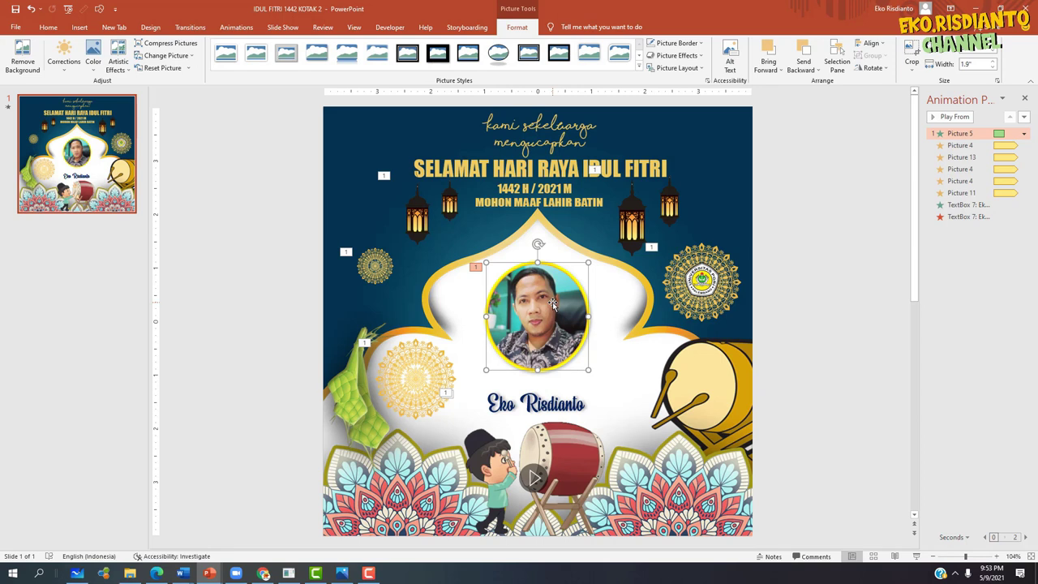
pyautogui.press('Delete')
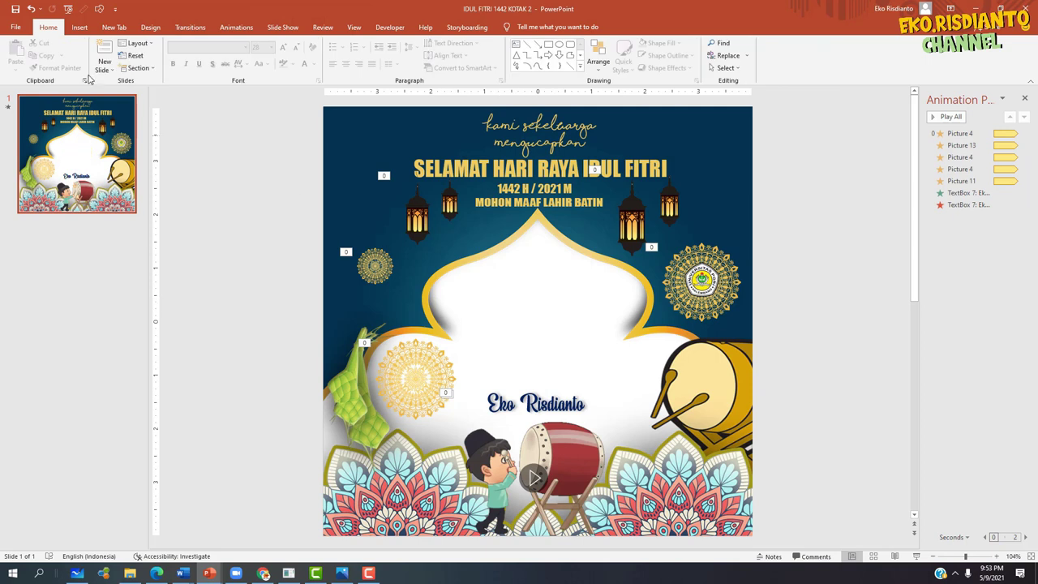
pyautogui.click(80, 27)
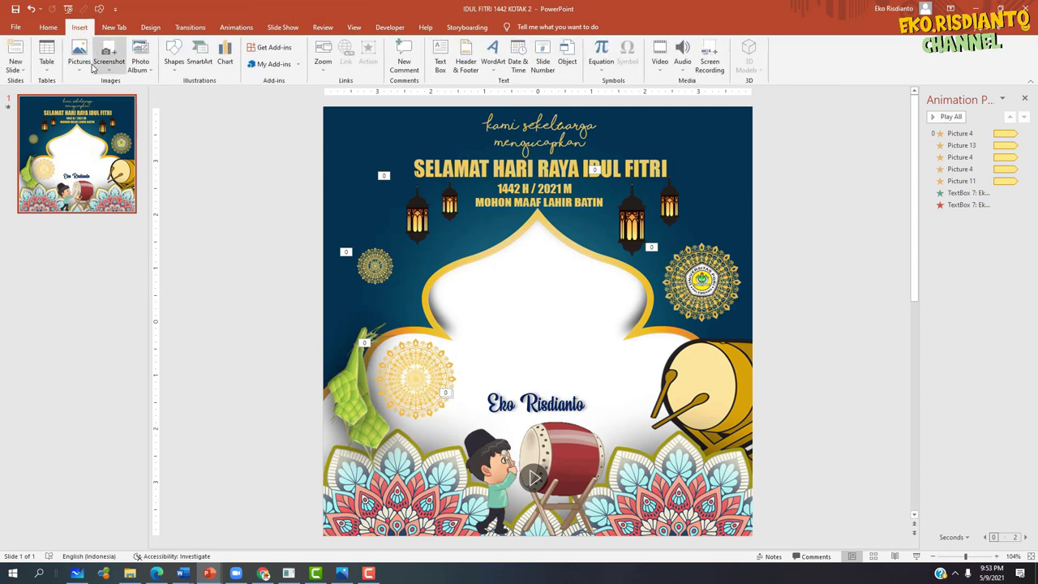
# - Copy the portrait photo file from the IDUL FITRI 1442 H folder, then return to the KOTAK 2 presentation
pyautogui.click(129, 576)
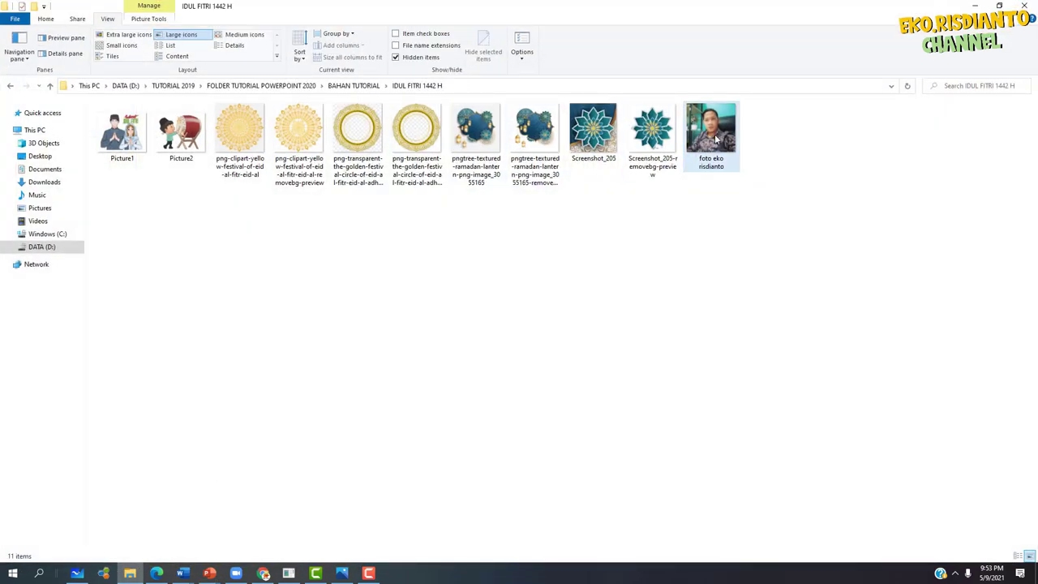
pyautogui.rightClick(716, 138)
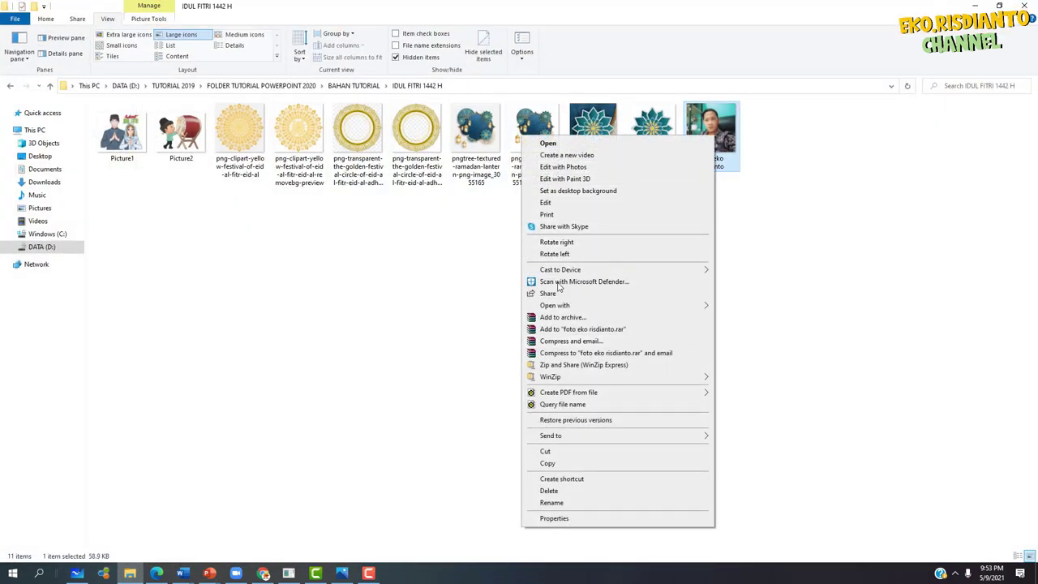
pyautogui.moveTo(556, 308)
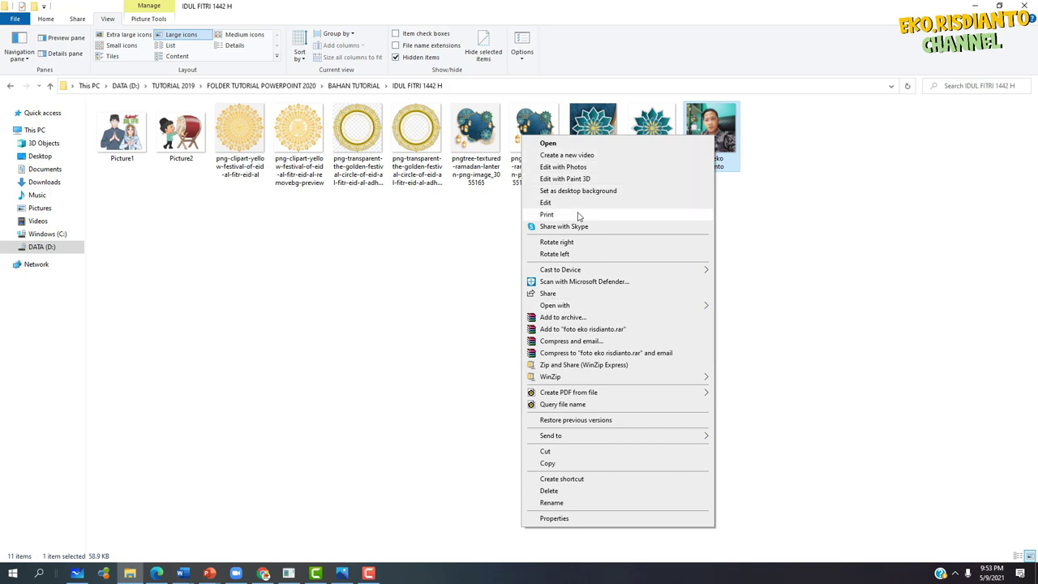
pyautogui.click(548, 464)
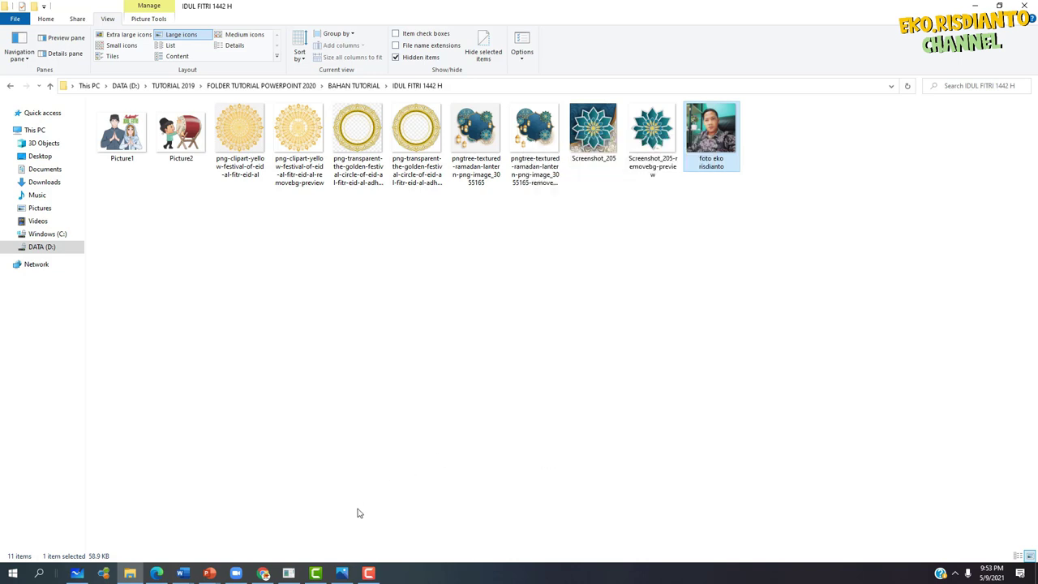
pyautogui.click(209, 573)
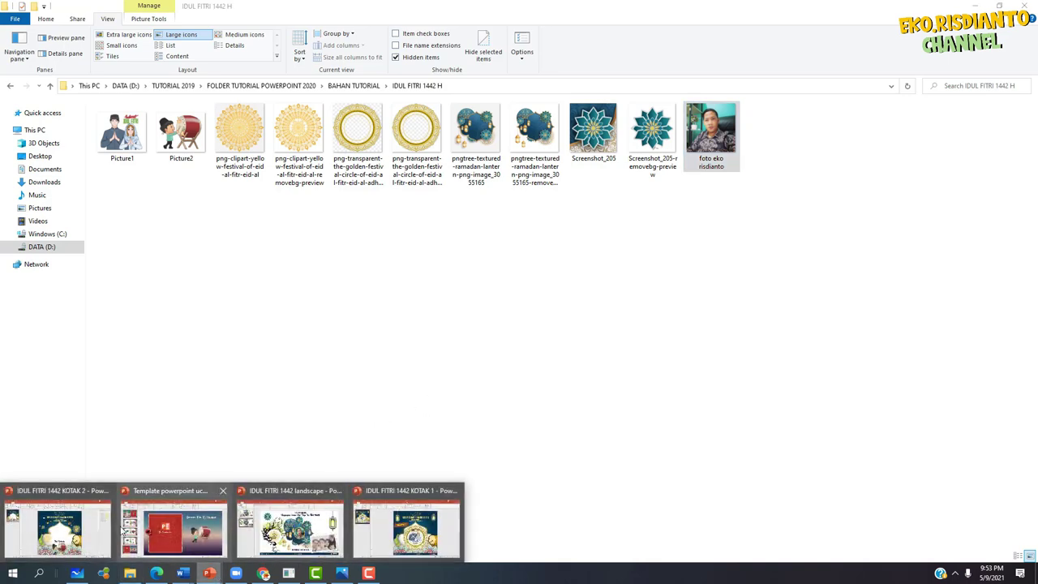
pyautogui.click(76, 531)
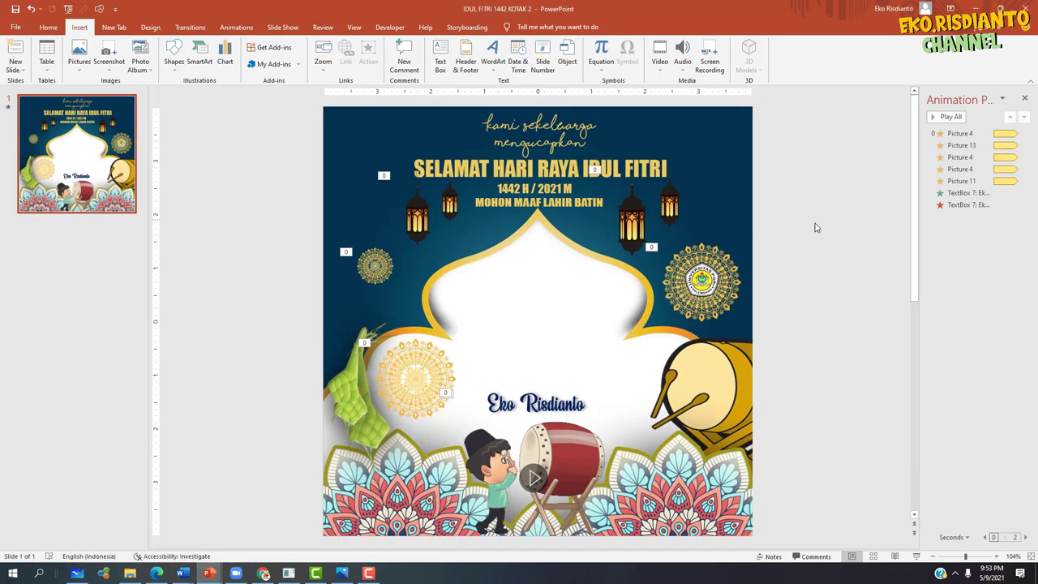
# - Paste the copied portrait photo onto the slide and move it toward the card centre
pyautogui.hotkey('ctrl', 'v')
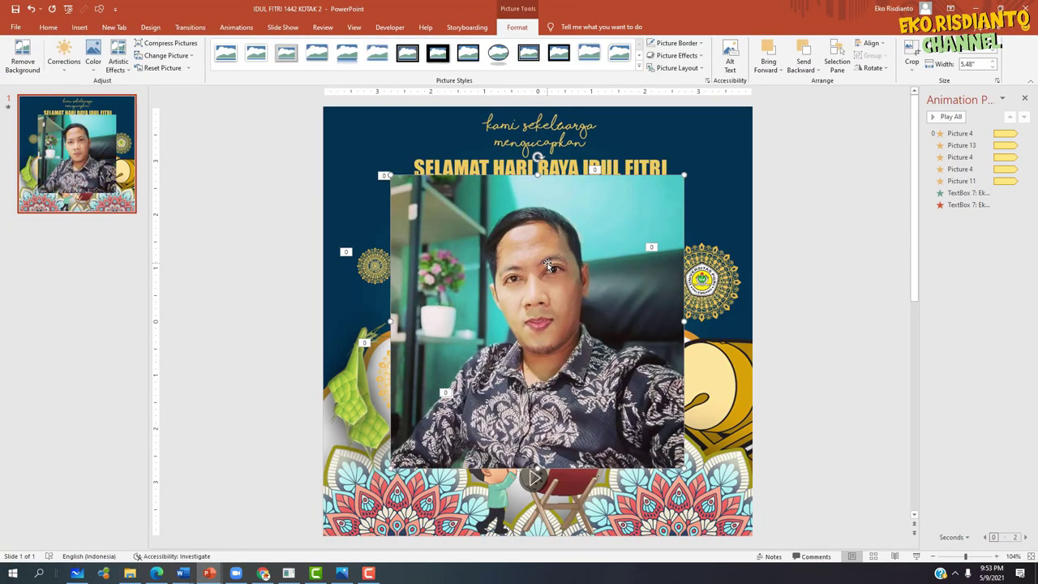
pyautogui.moveTo(535, 232)
pyautogui.mouseDown()
pyautogui.moveTo(588, 242)
pyautogui.moveTo(535, 252)
pyautogui.mouseUp()
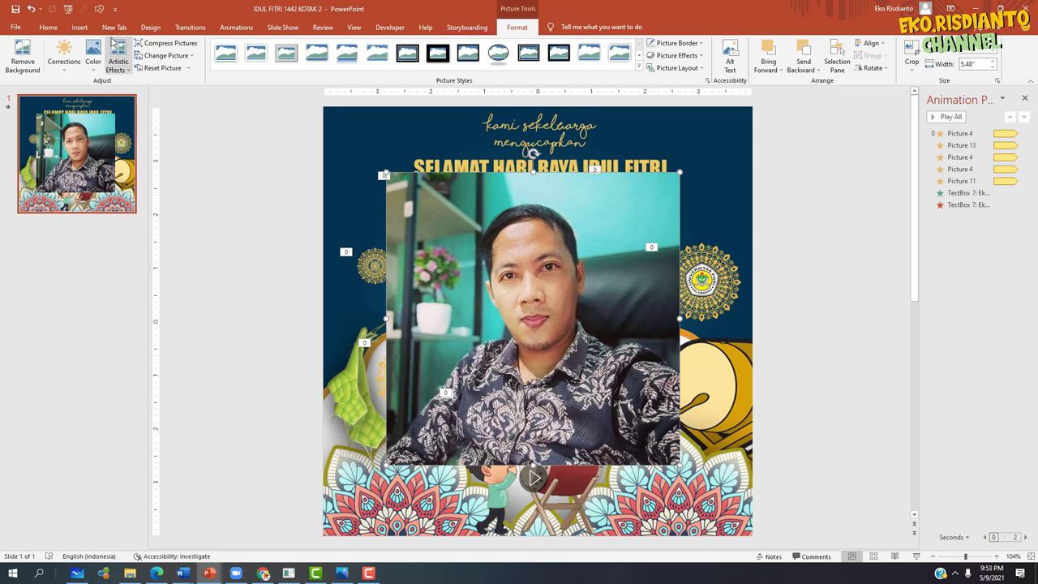
pyautogui.click(48, 27)
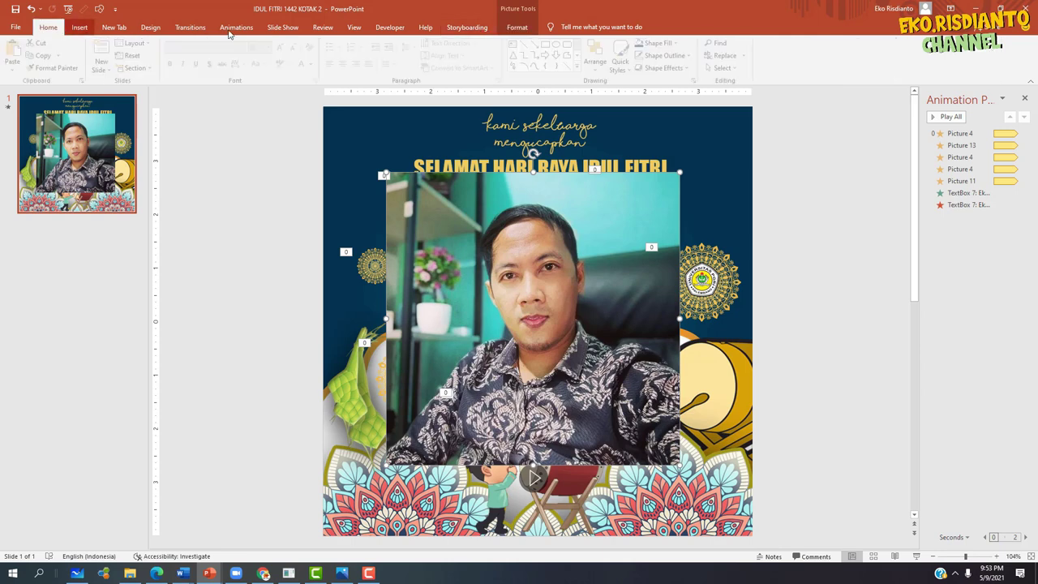
# - Crop the photo to an Oval shape and trim its right edge slightly inward
pyautogui.click(517, 27)
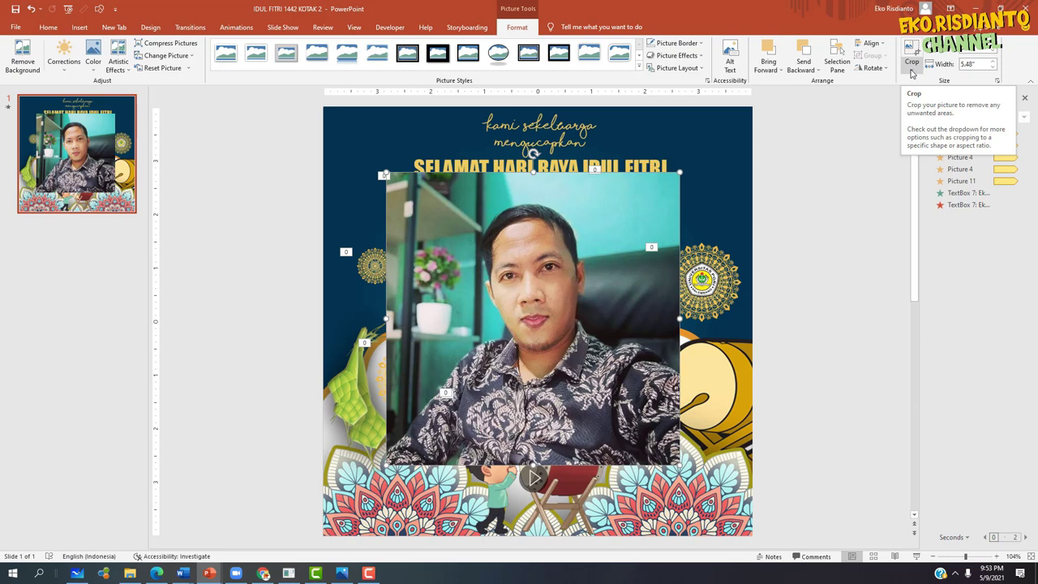
pyautogui.click(911, 74)
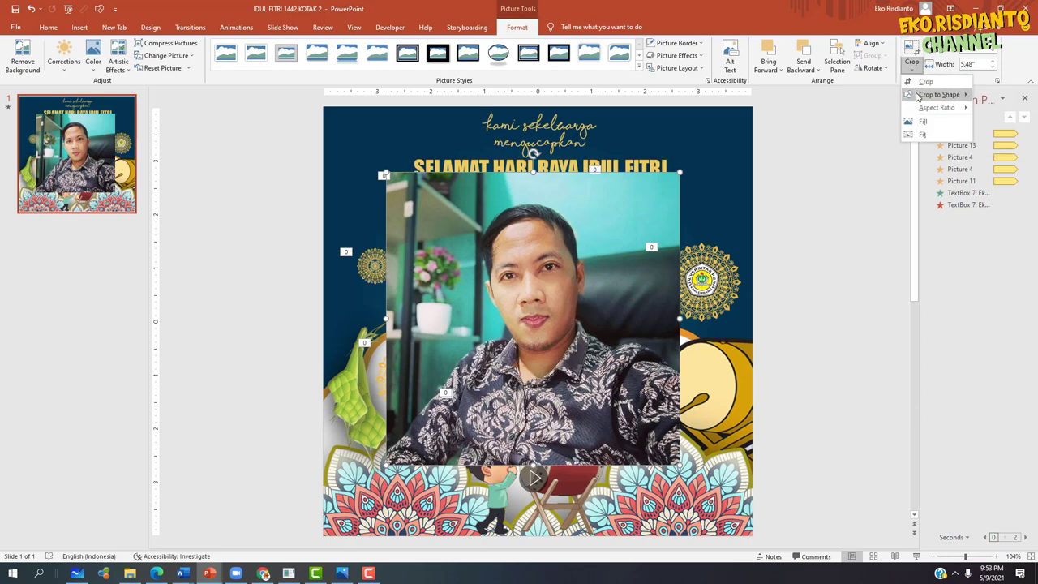
pyautogui.moveTo(924, 98)
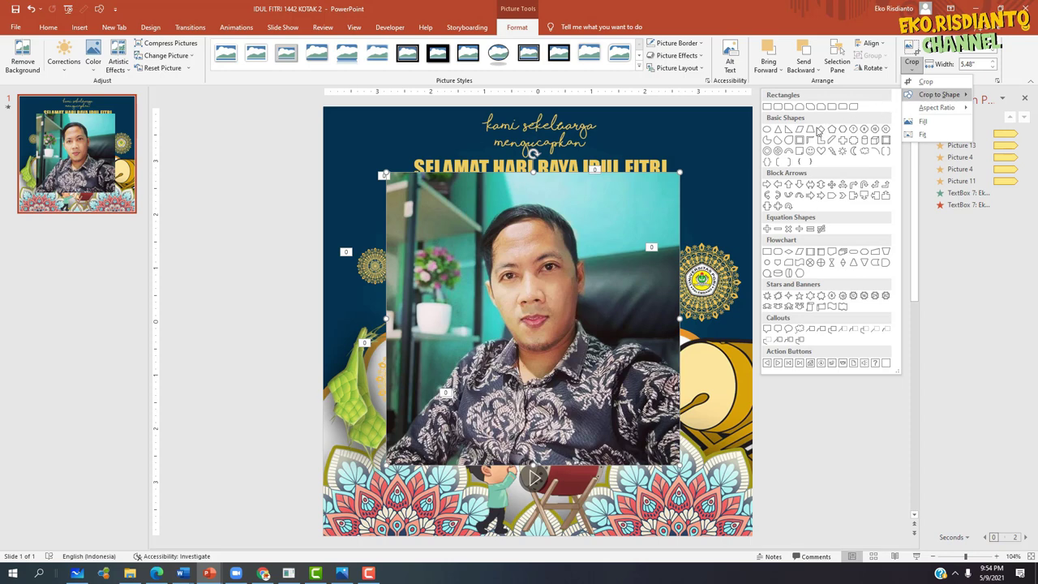
pyautogui.click(768, 130)
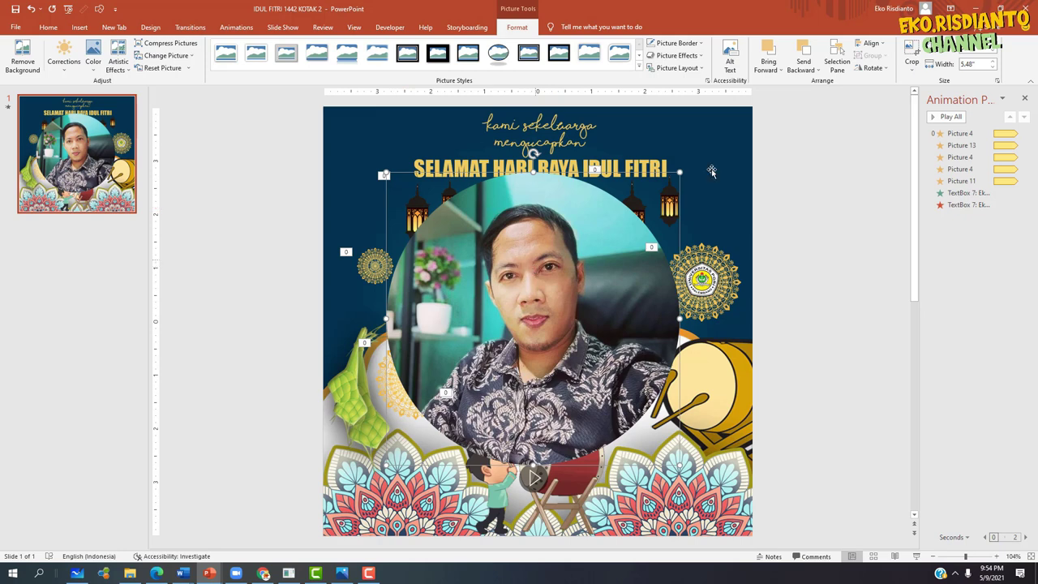
pyautogui.click(912, 51)
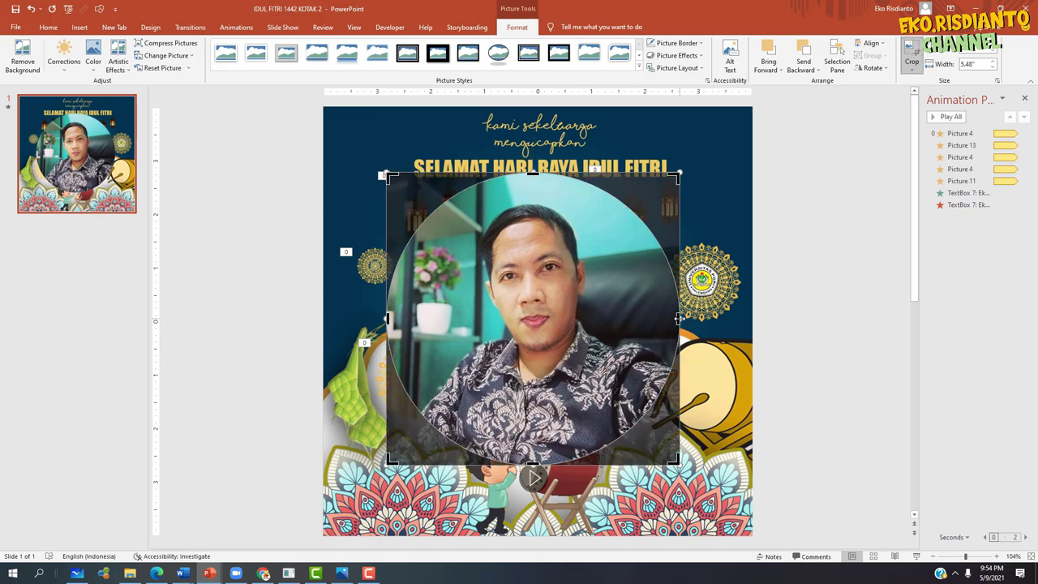
pyautogui.moveTo(679, 317)
pyautogui.mouseDown()
pyautogui.moveTo(614, 316)
pyautogui.moveTo(673, 319)
pyautogui.mouseUp()
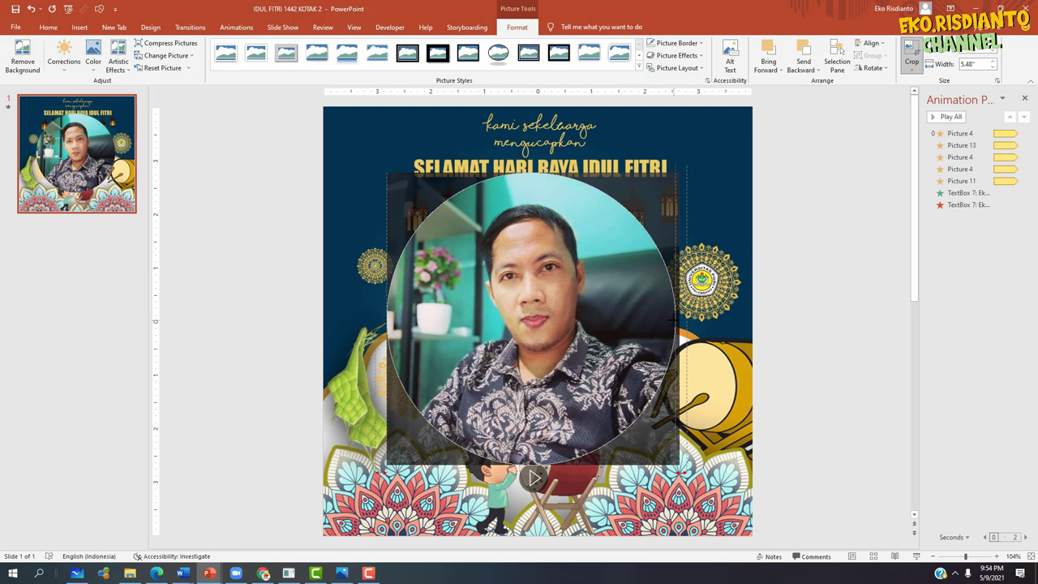
pyautogui.moveTo(673, 318); pyautogui.dragTo(675, 318)
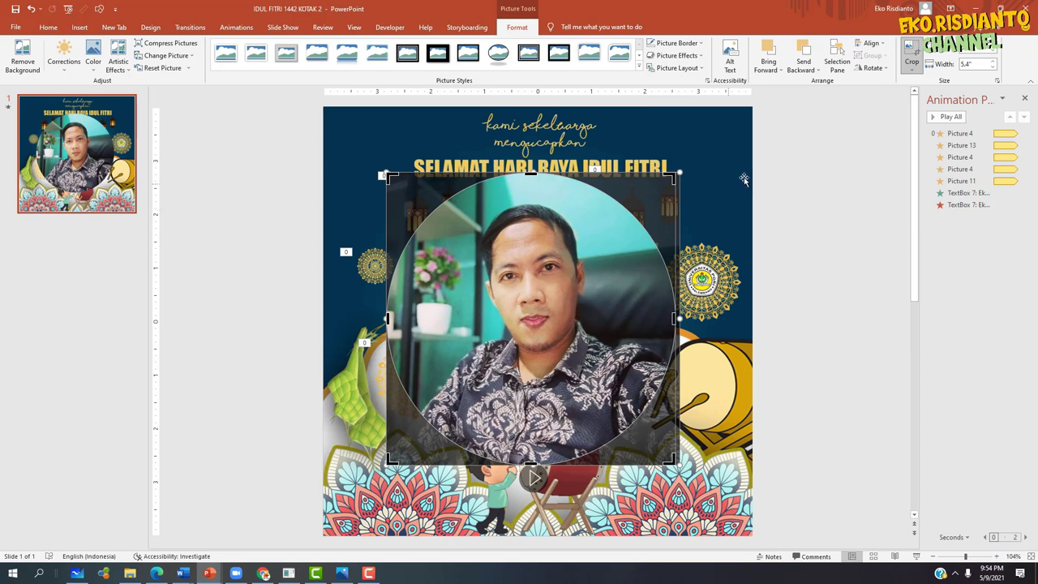
pyautogui.click(799, 211)
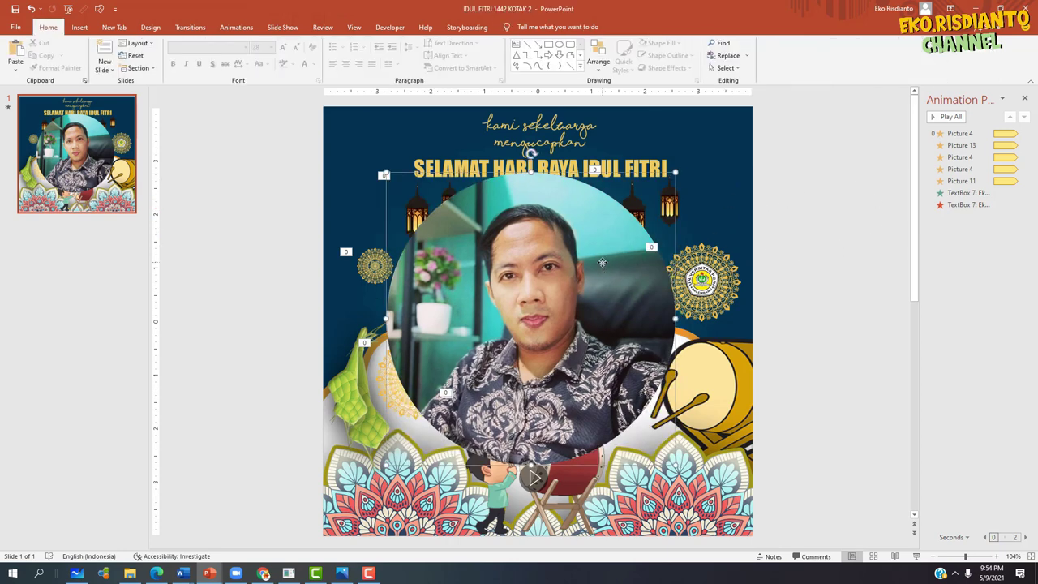
# - Resize the circular photo to 2.21" wide and centre it in the arch above the name
pyautogui.click(407, 191)
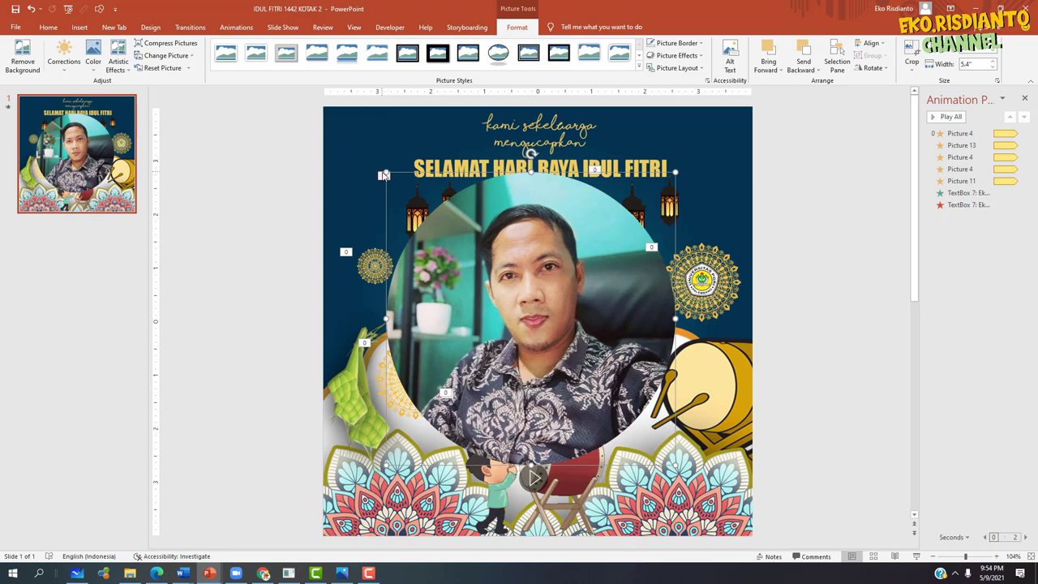
pyautogui.moveTo(384, 173)
pyautogui.mouseDown()
pyautogui.moveTo(594, 335)
pyautogui.moveTo(623, 370)
pyautogui.moveTo(534, 285)
pyautogui.mouseUp()
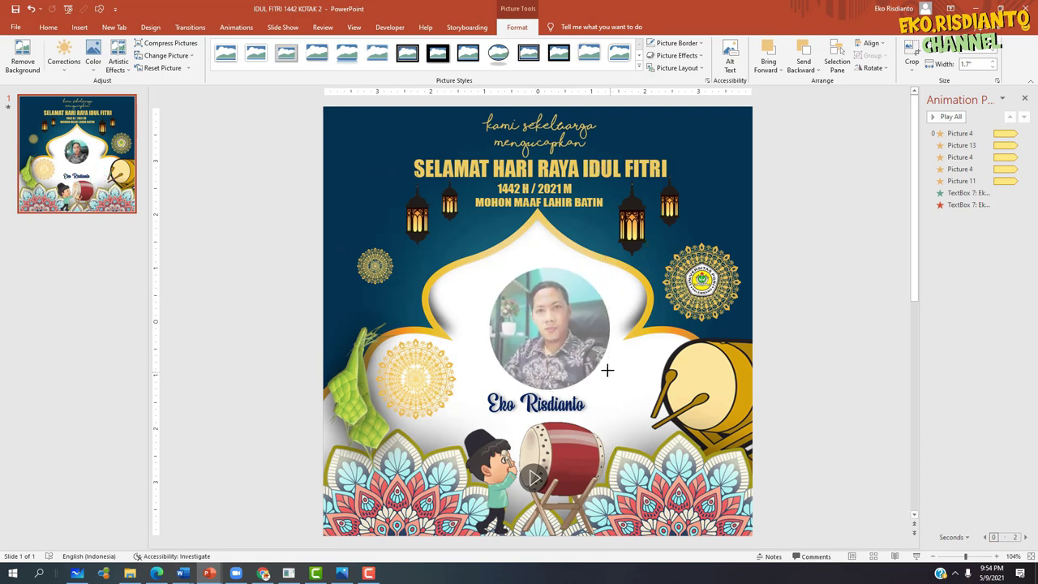
pyautogui.moveTo(581, 360); pyautogui.dragTo(605, 385)
pyautogui.moveTo(571, 347); pyautogui.dragTo(568, 347)
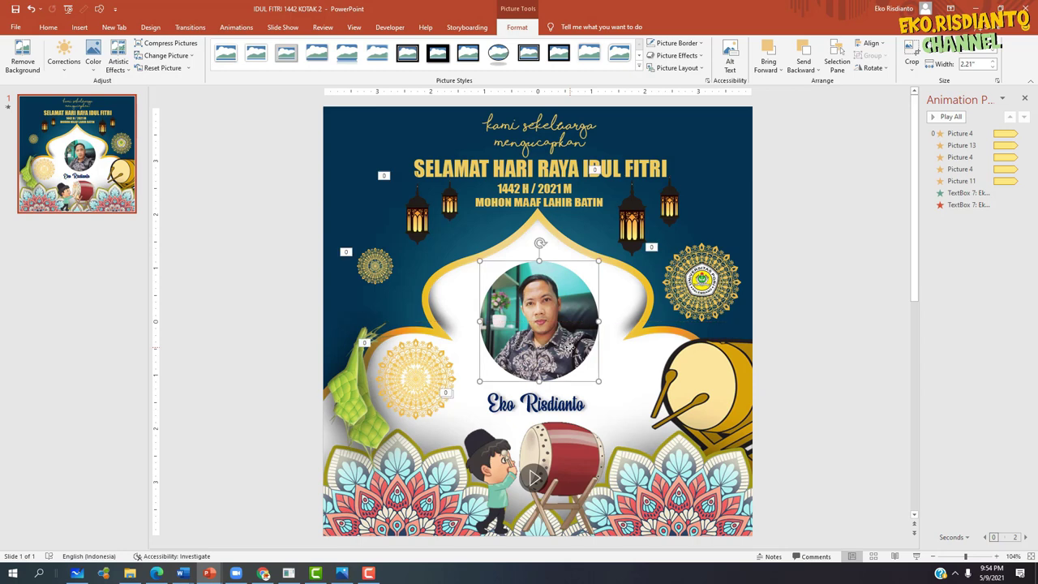
# - Apply the oval picture style to the round portrait photo
pyautogui.click(912, 70)
pyautogui.moveTo(928, 97)
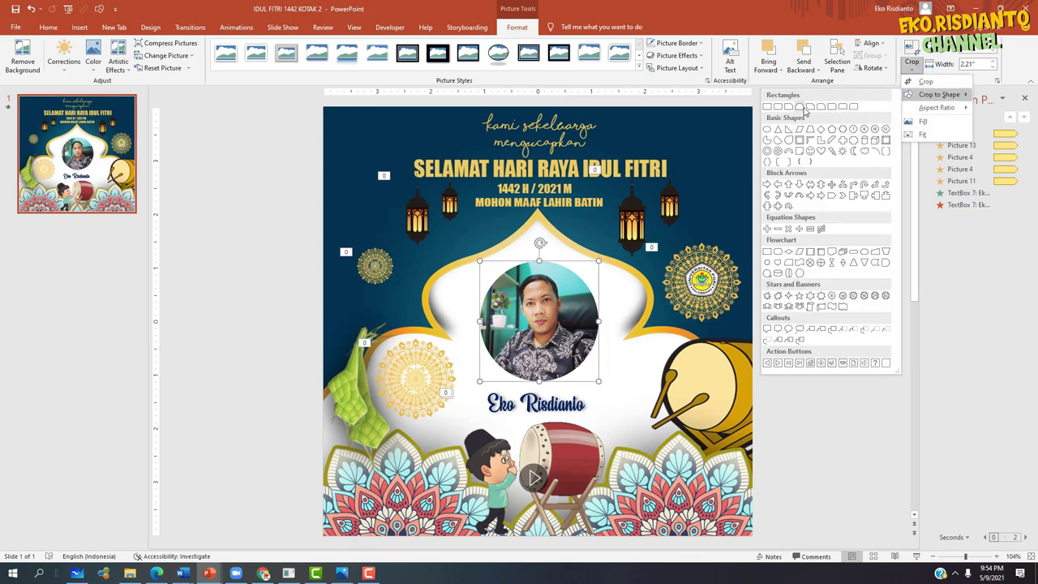
pyautogui.click(654, 104)
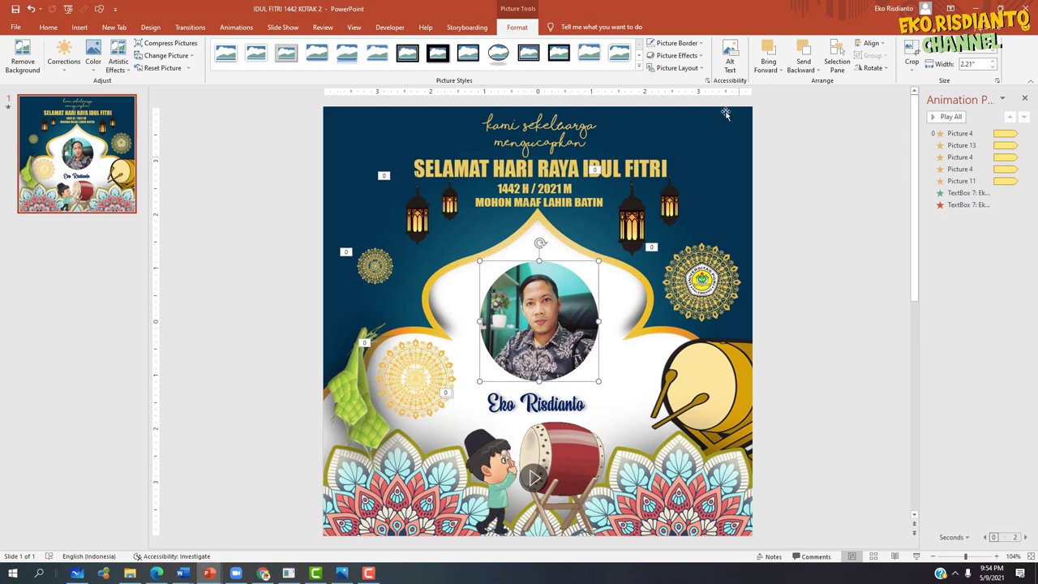
pyautogui.click(499, 52)
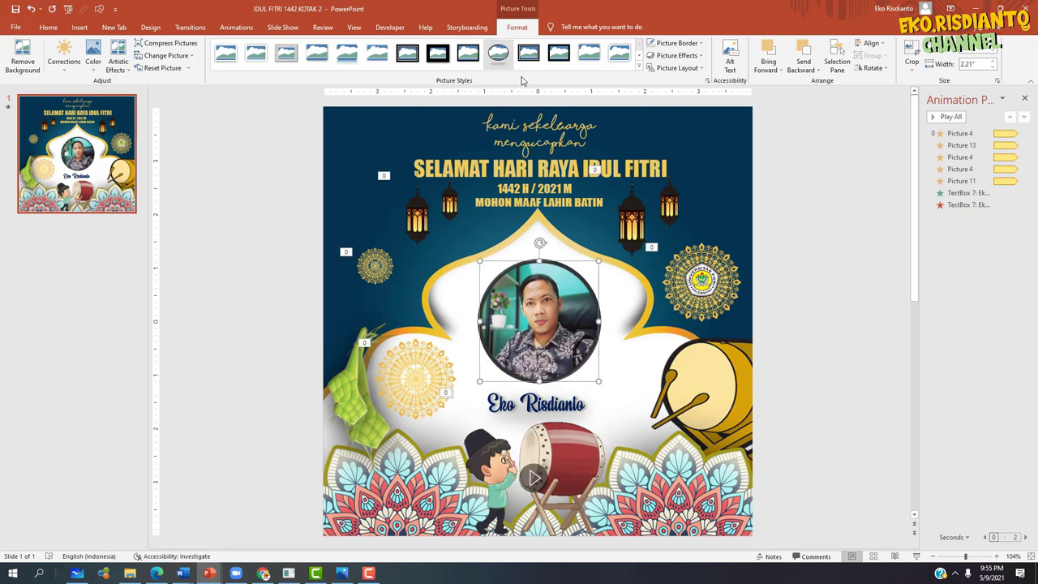
# - Give the photo a yellow picture border, then shrink it to 2.1" wide and recentre it
pyautogui.click(686, 44)
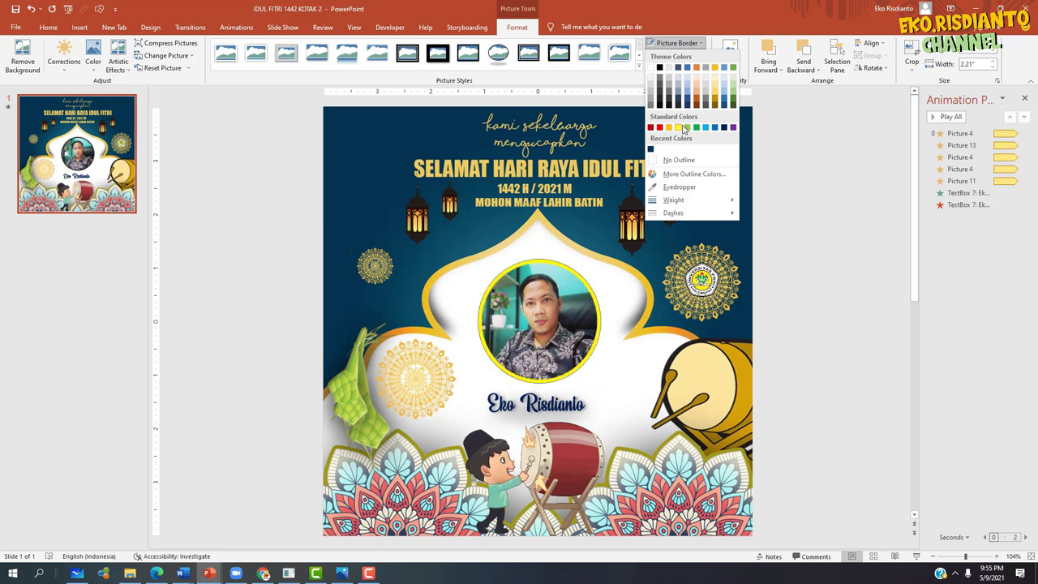
pyautogui.click(678, 127)
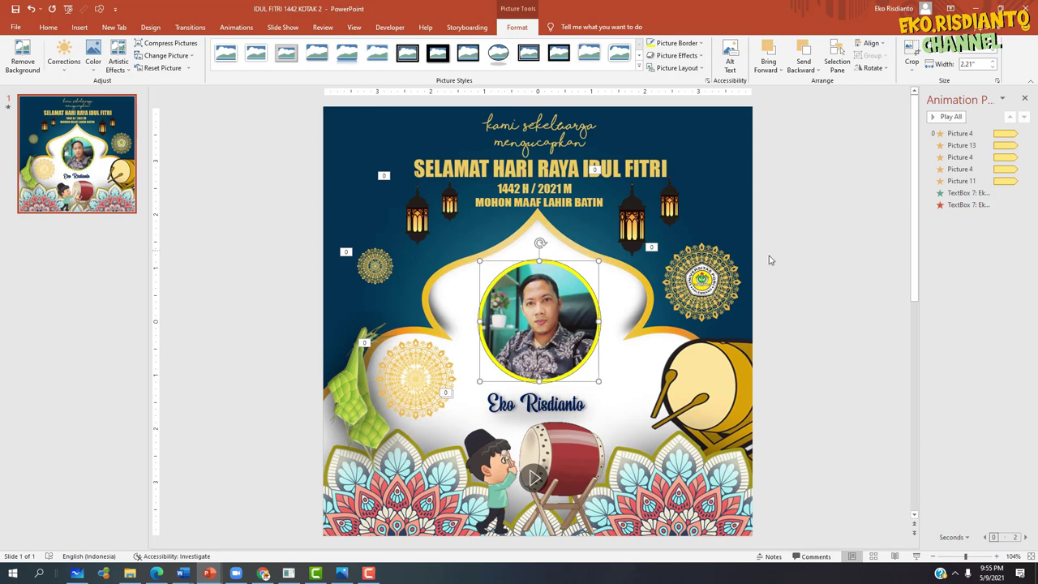
pyautogui.click(787, 270)
pyautogui.click(568, 318)
pyautogui.moveTo(597, 381); pyautogui.dragTo(577, 335)
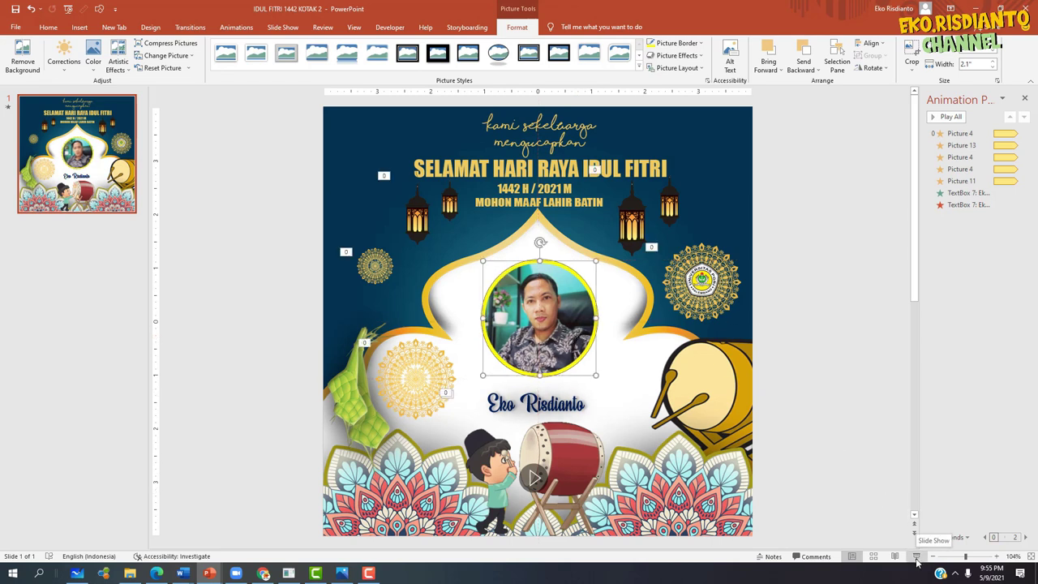
pyautogui.click(918, 561)
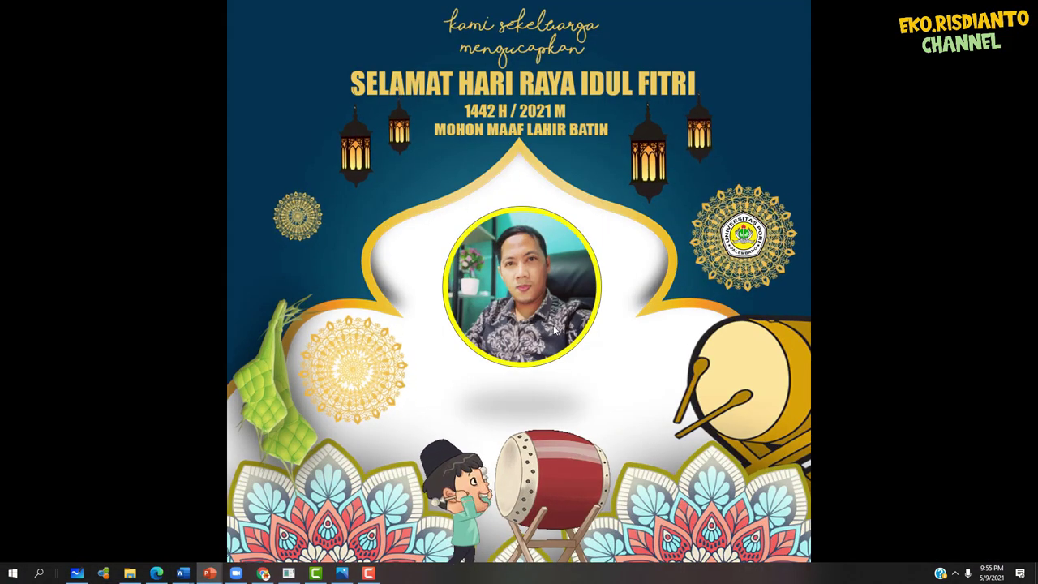
pyautogui.press('Escape')
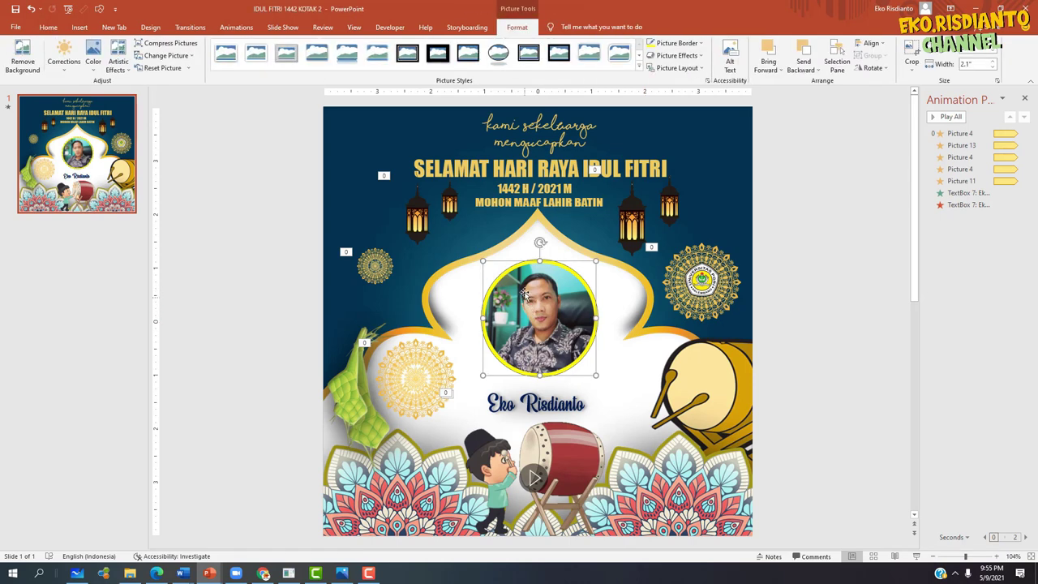
# - Give the photo a Float In entrance and drag Picture 20 to the top of the Animation Pane
pyautogui.click(233, 30)
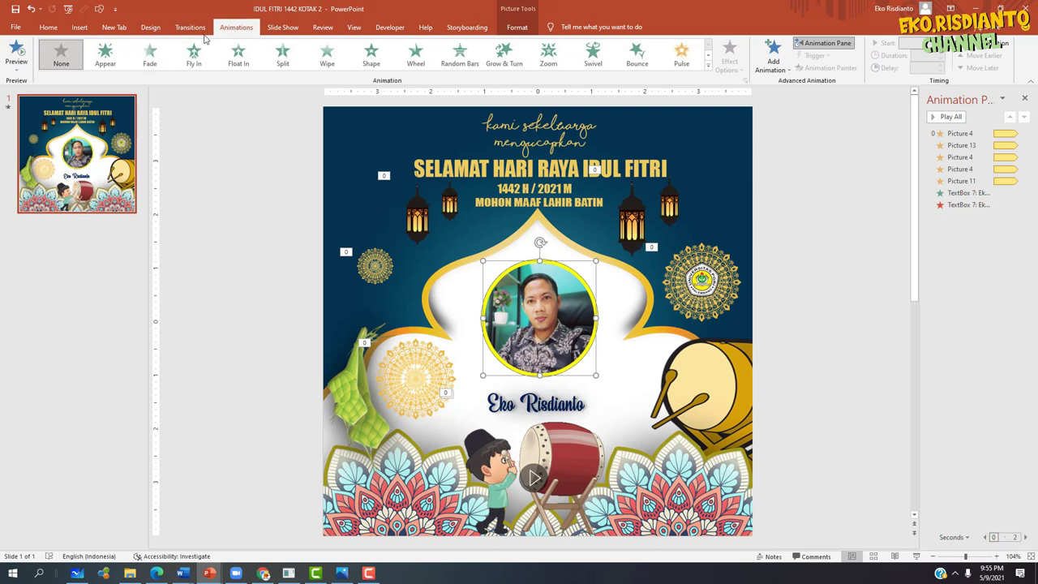
pyautogui.click(238, 61)
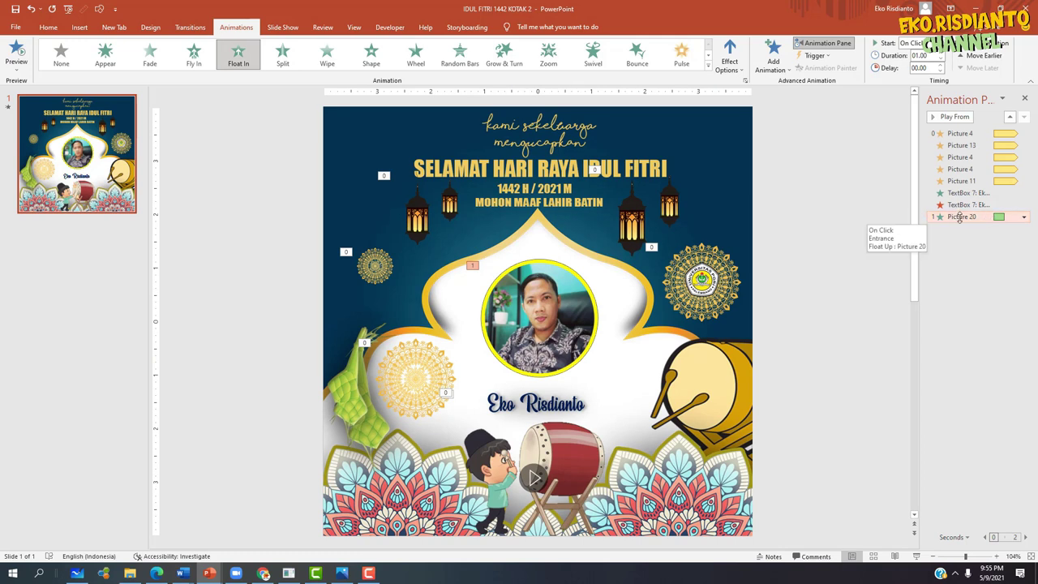
pyautogui.click(1024, 99)
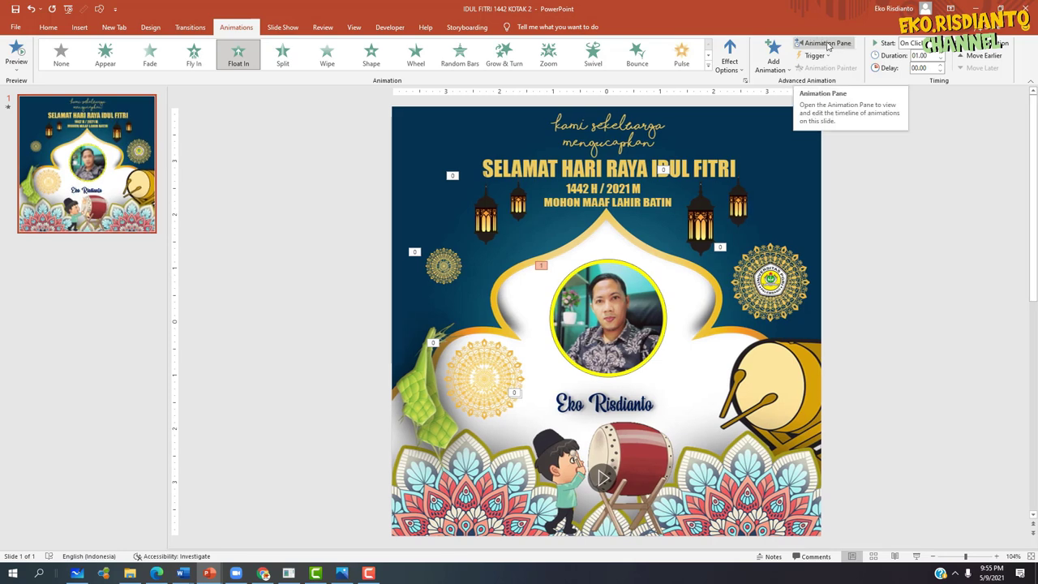
pyautogui.click(829, 44)
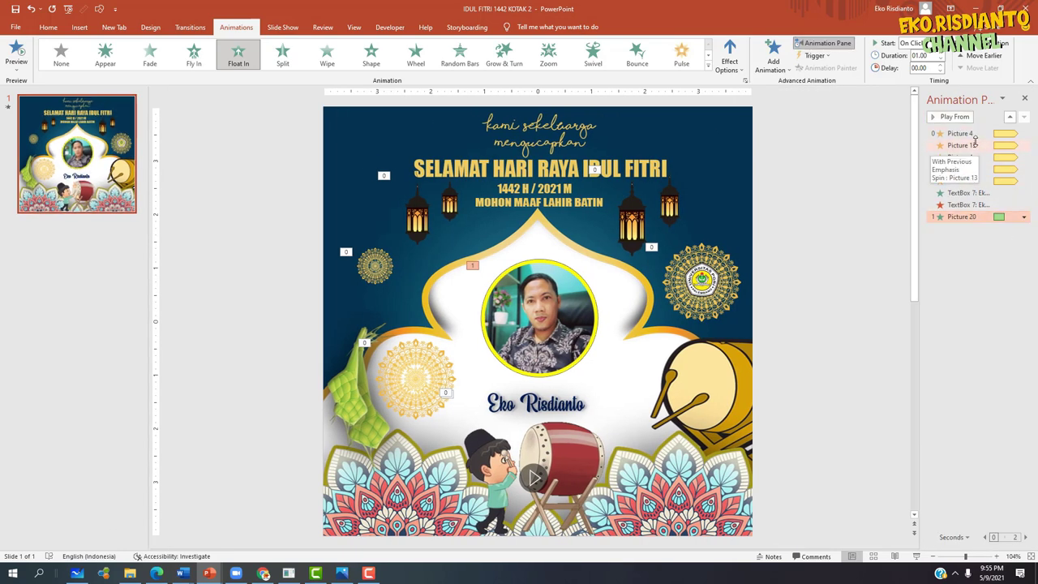
pyautogui.moveTo(983, 218); pyautogui.dragTo(982, 138)
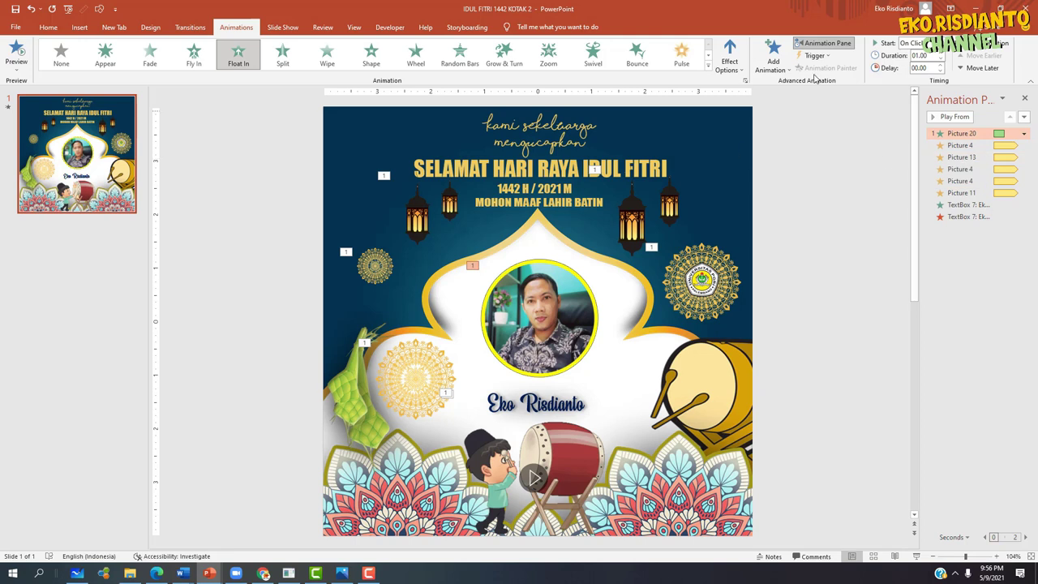
pyautogui.click(795, 201)
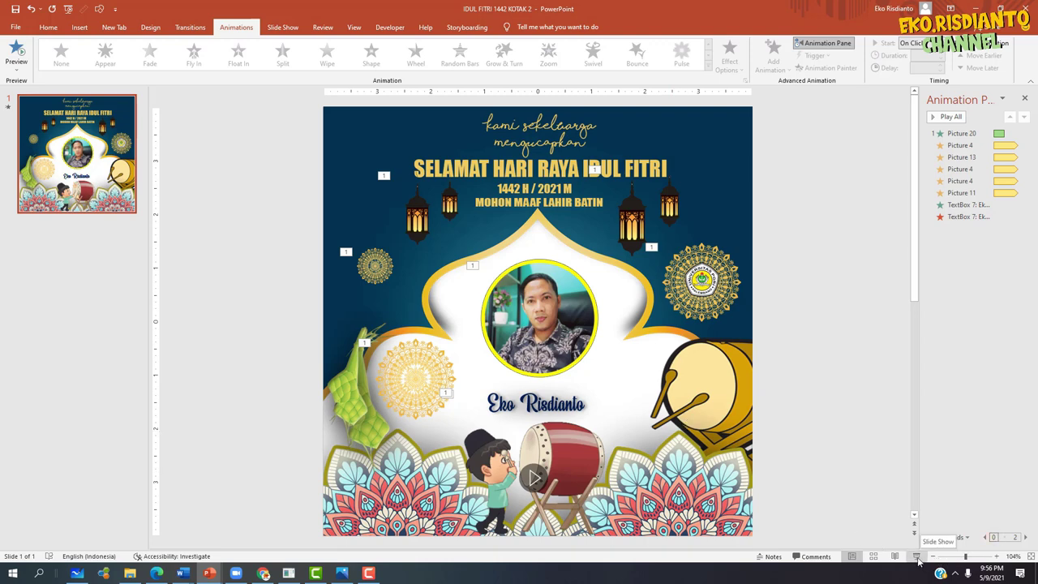
pyautogui.click(917, 558)
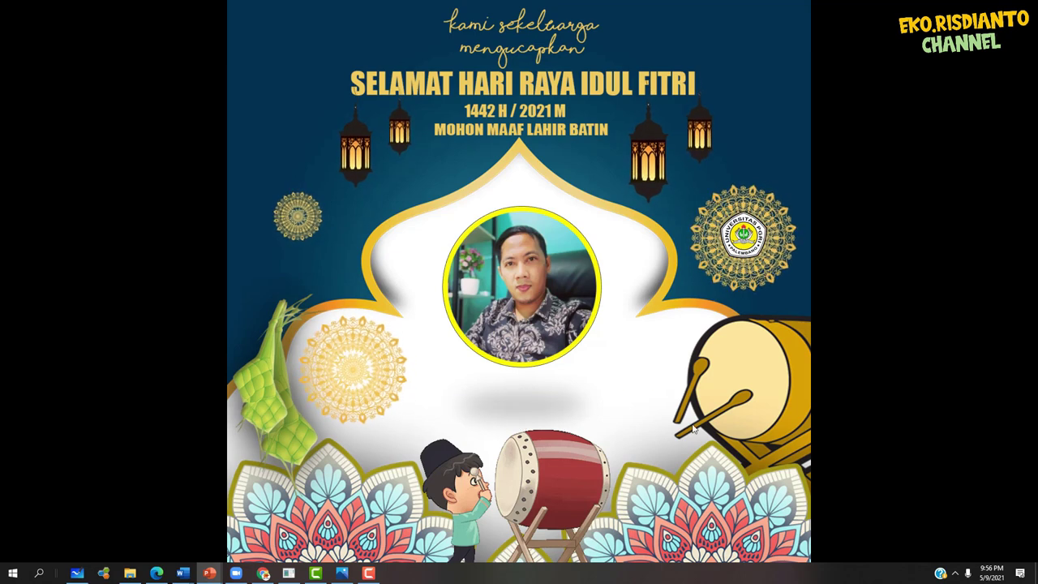
pyautogui.press('Escape')
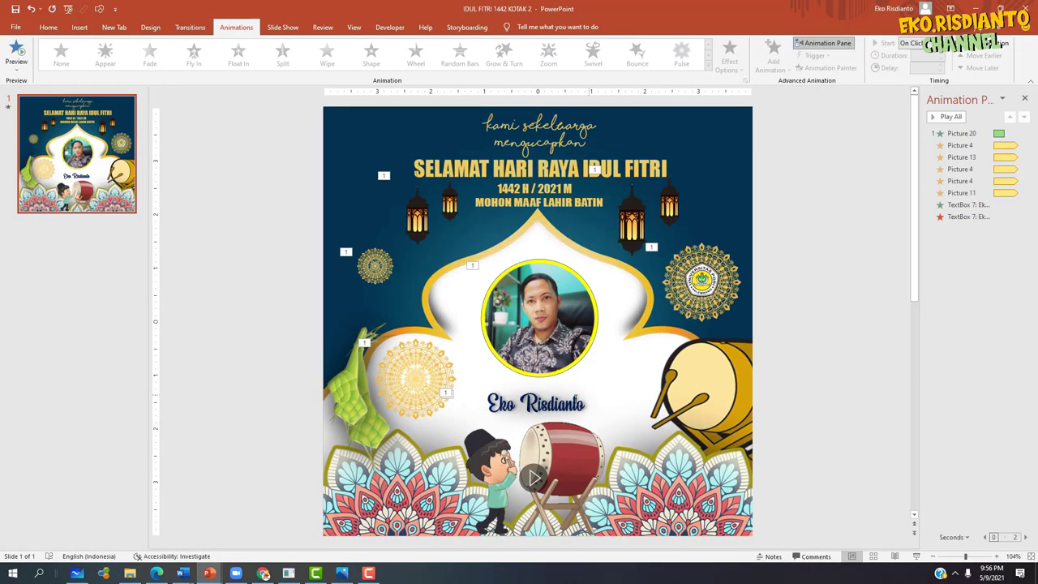
# - Delete the right-hand gold mandala (Picture 4) from behind the university emblem
pyautogui.click(574, 401)
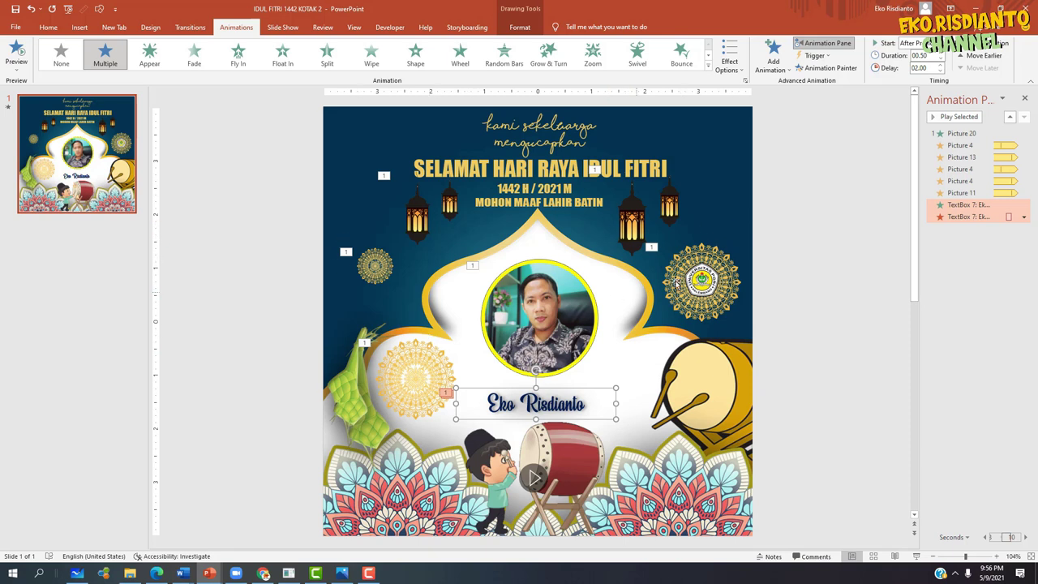
pyautogui.click(682, 258)
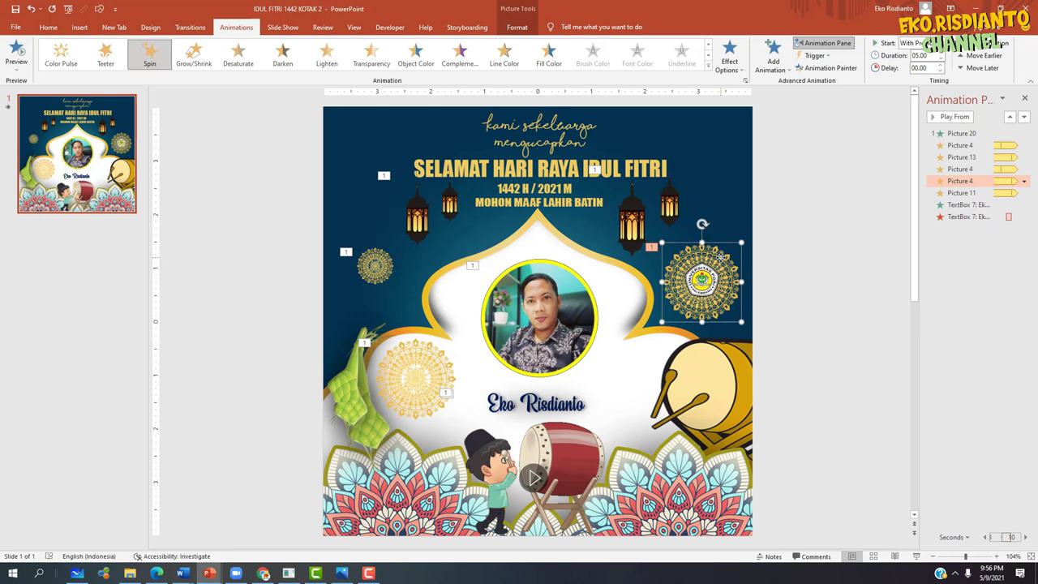
pyautogui.press('Delete')
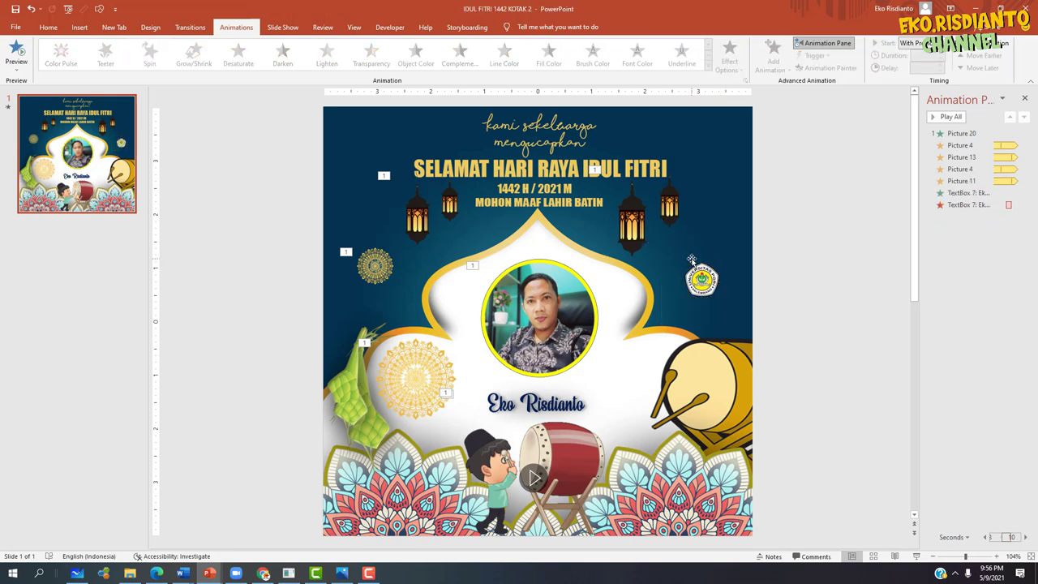
# - Copy the png-clipart golden mandala from the IDUL FITRI 1442 H folder and switch back to KOTAK 2
pyautogui.click(79, 28)
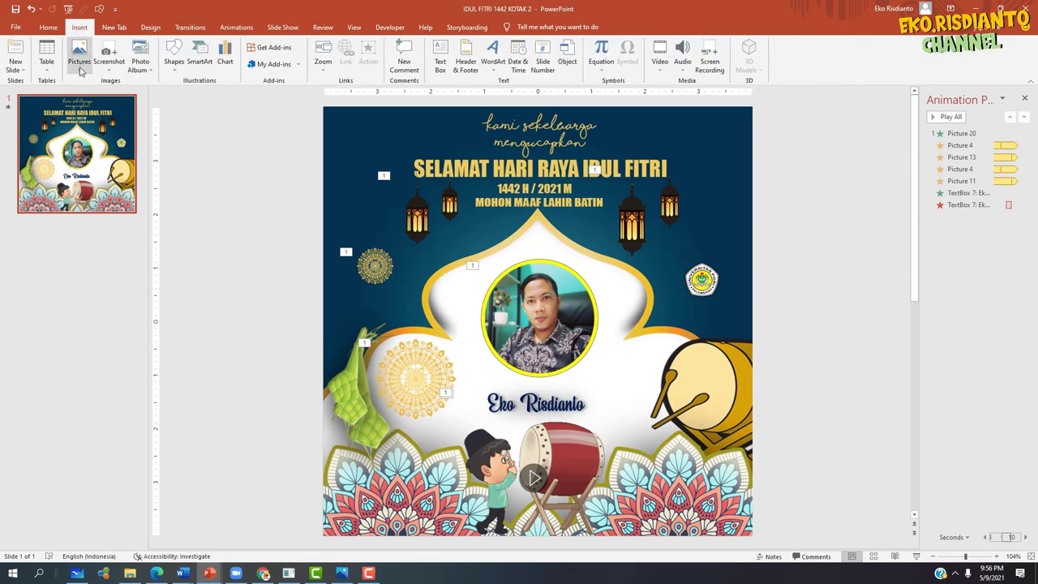
pyautogui.click(140, 576)
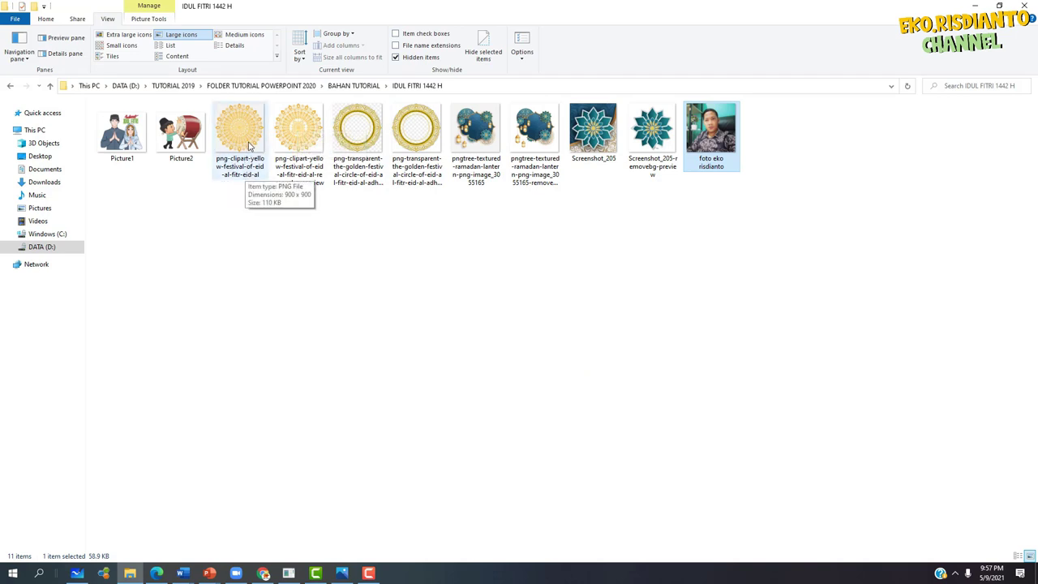
pyautogui.rightClick(250, 144)
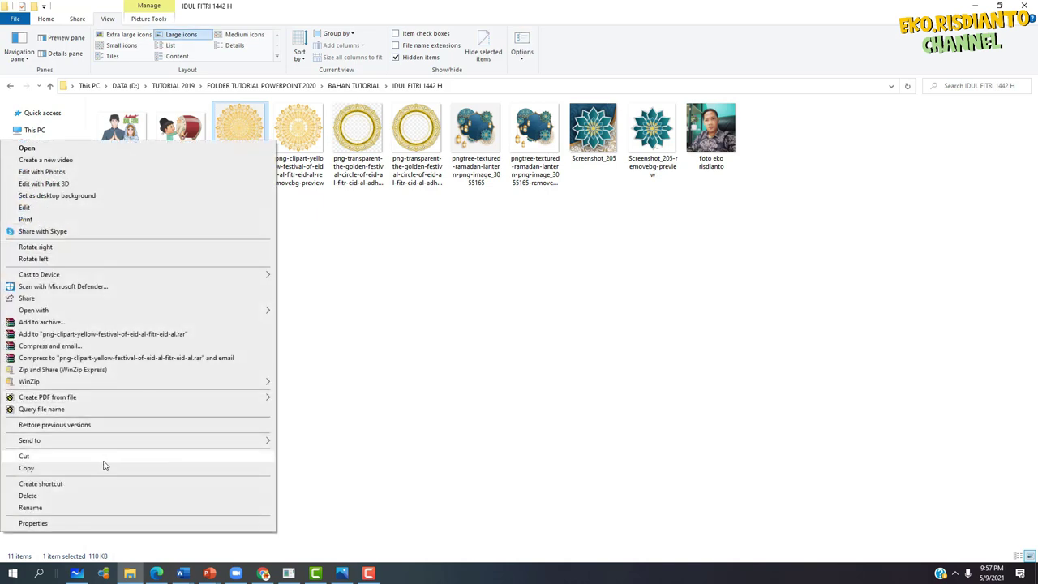
pyautogui.click(104, 467)
pyautogui.click(209, 572)
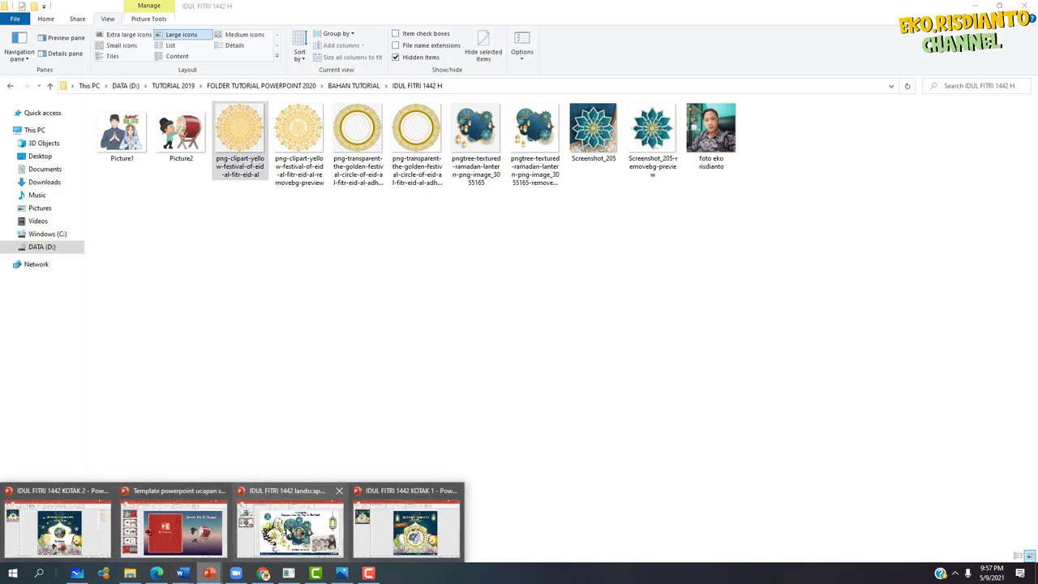
pyautogui.click(57, 529)
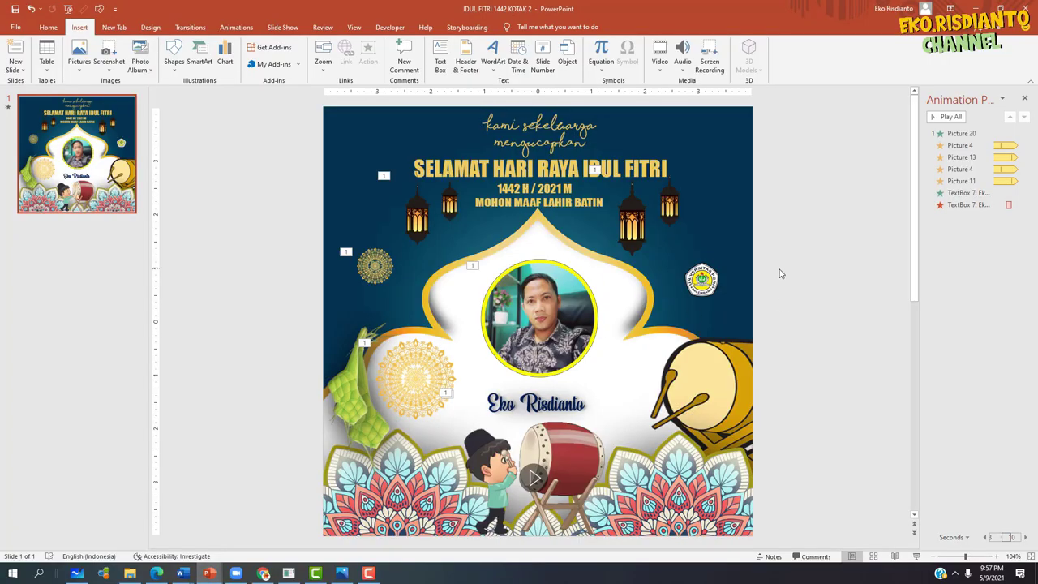
# - Paste the golden mandala, shrink and place it at upper right, then delete it for its checkered background
pyautogui.hotkey('ctrl', 'v')
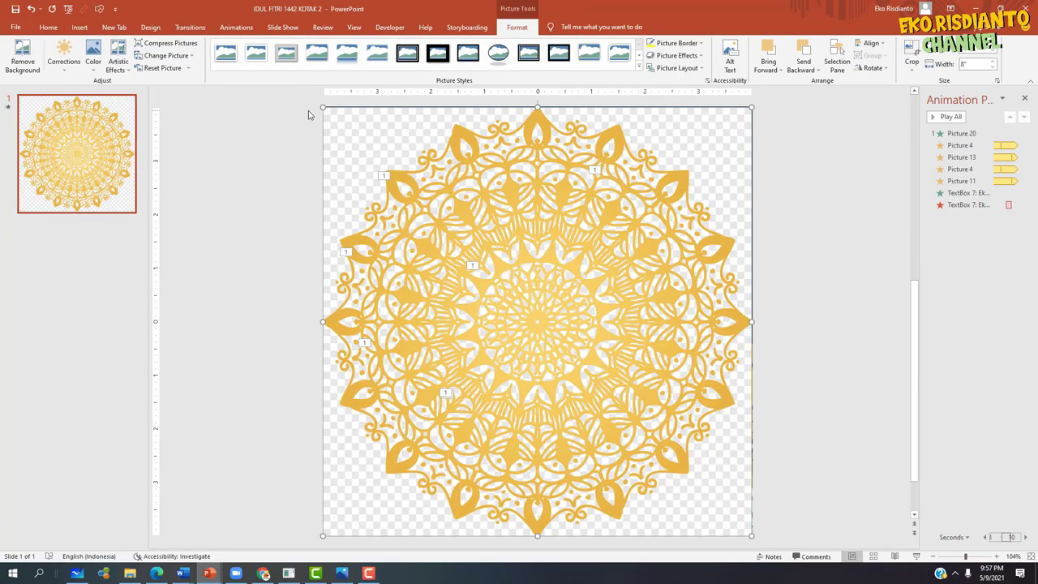
pyautogui.moveTo(322, 109); pyautogui.dragTo(554, 333)
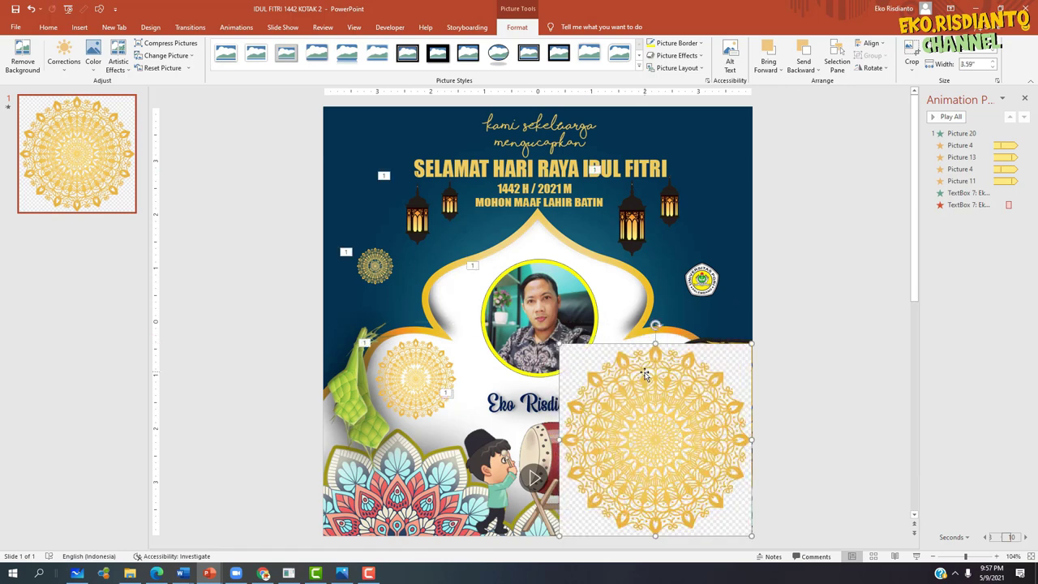
pyautogui.moveTo(639, 361); pyautogui.dragTo(625, 183)
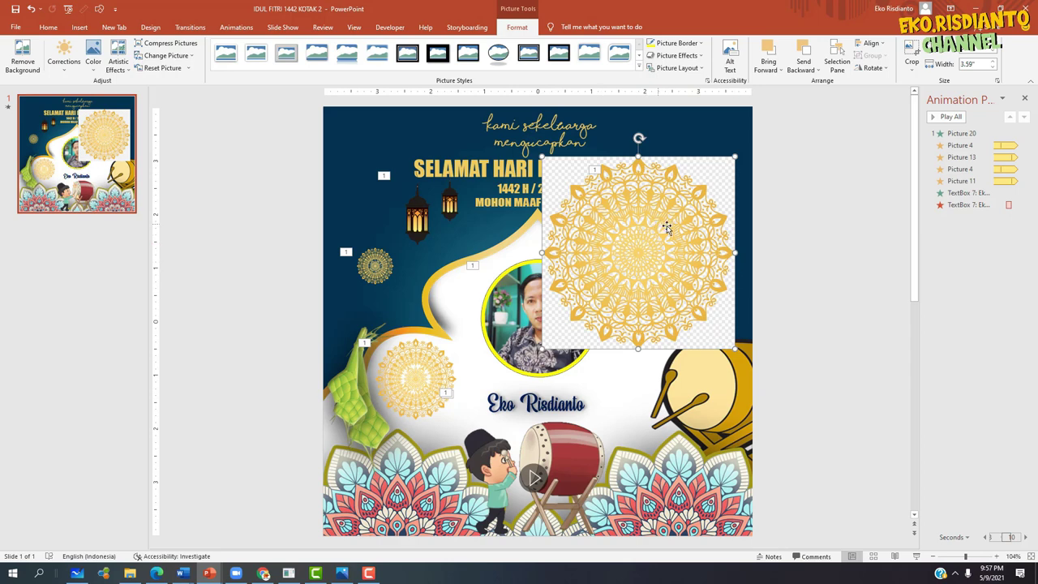
pyautogui.moveTo(663, 224); pyautogui.dragTo(642, 241)
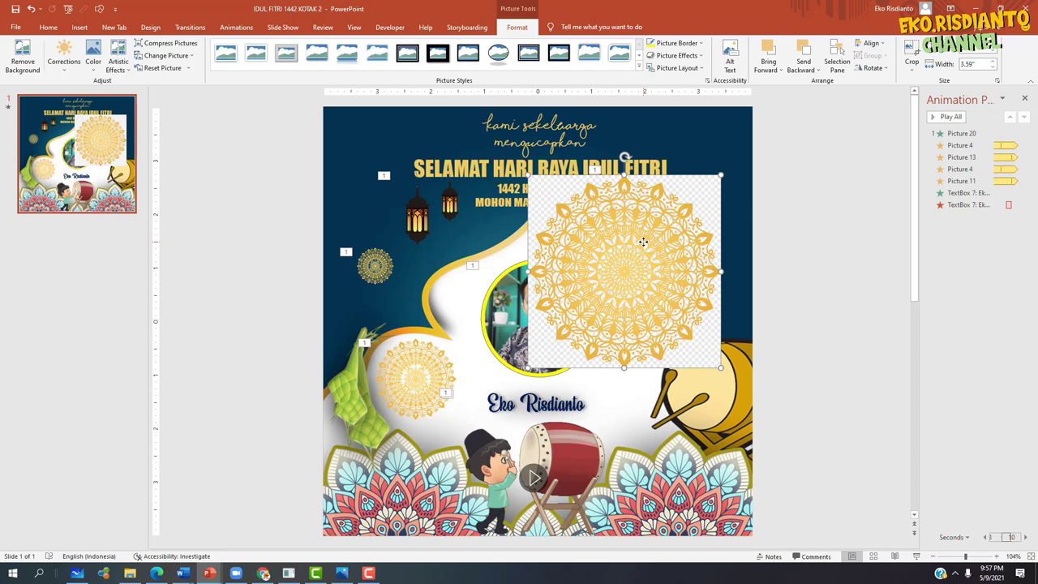
pyautogui.press('Delete')
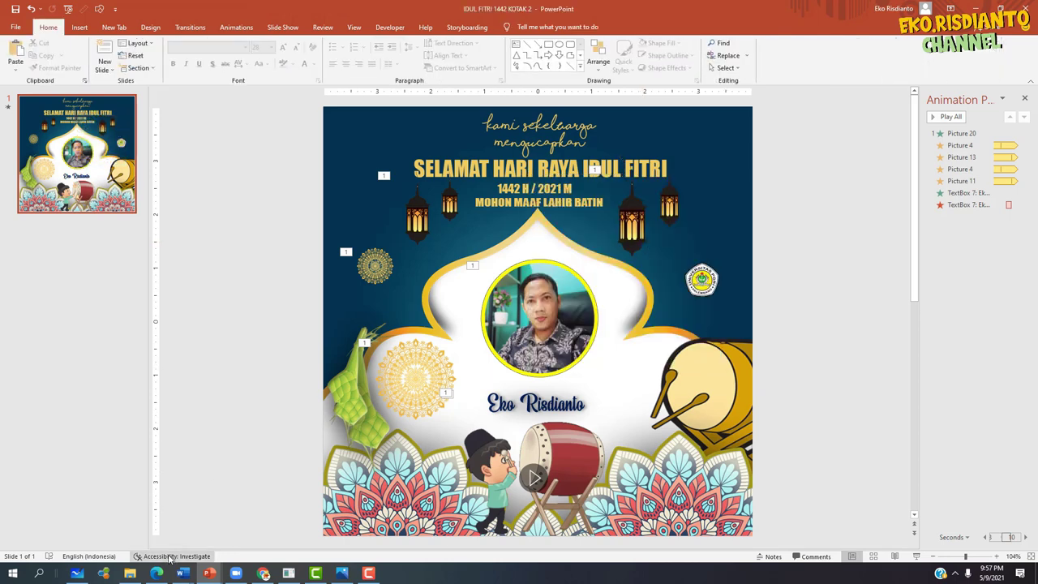
# - Bring the remove.bg page in Edge to the front
pyautogui.moveTo(156, 576)
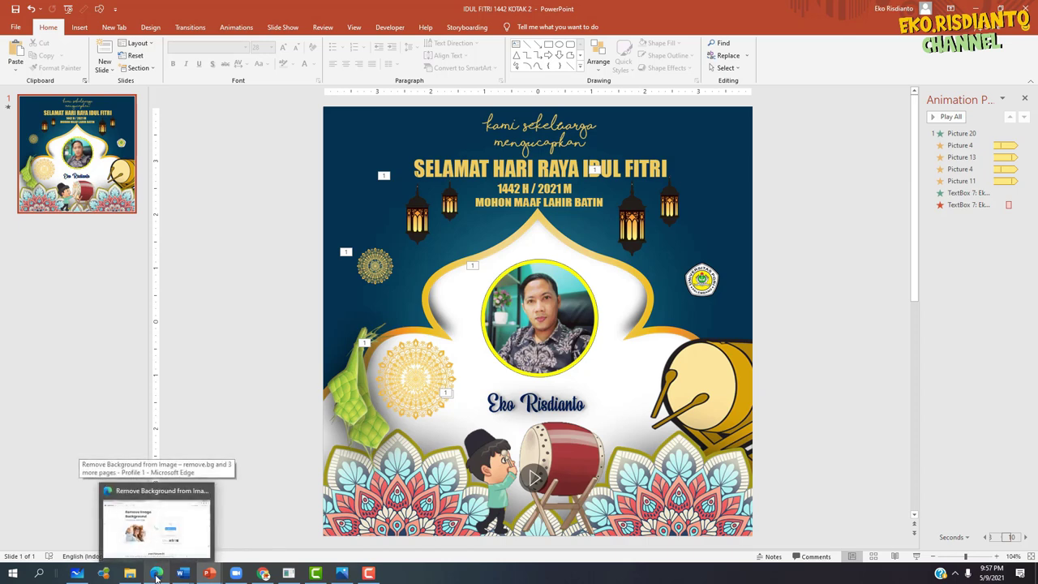
pyautogui.click(156, 519)
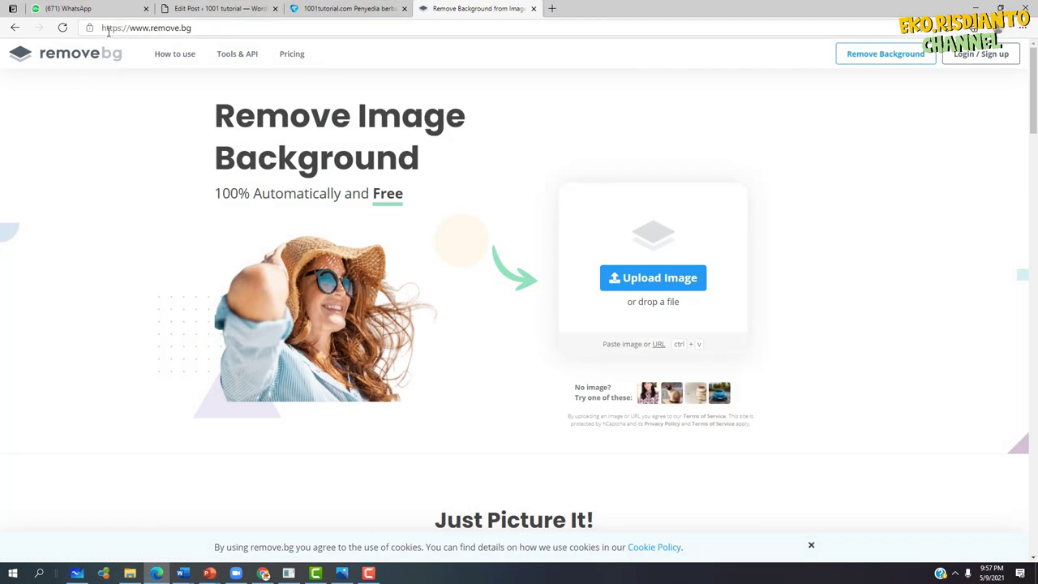
pyautogui.moveTo(209, 29); pyautogui.dragTo(107, 30)
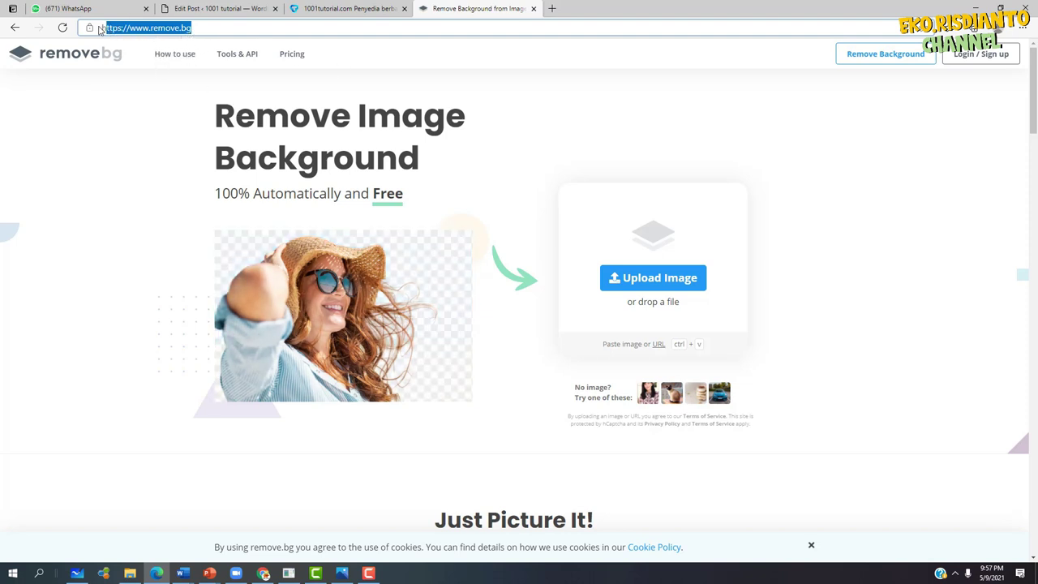
pyautogui.click(169, 29)
pyautogui.doubleClick(183, 27)
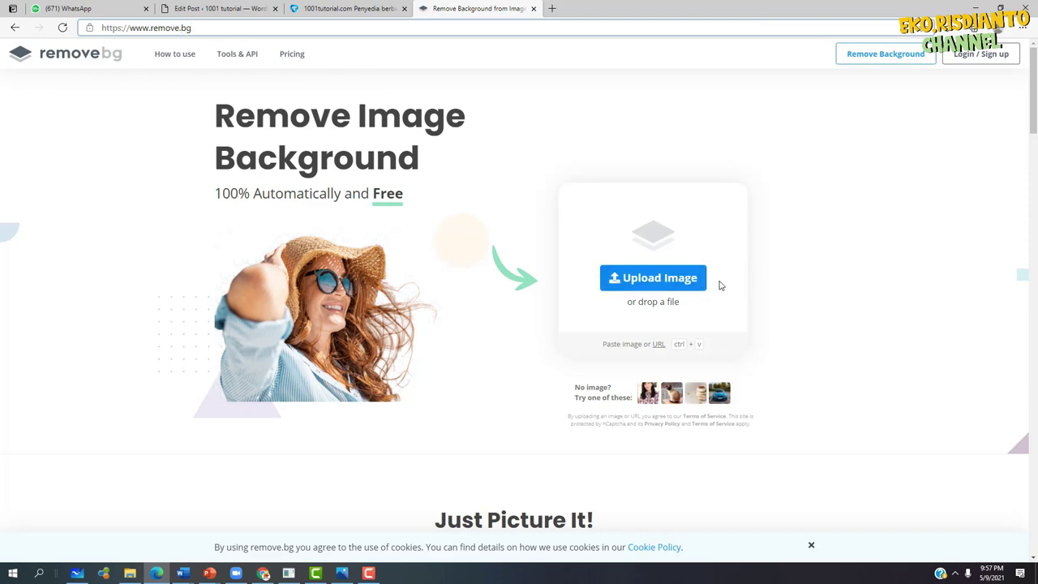
# - Upload the png-clipart yellow mandala from D:\TUTORIAL 2019\...\IDUL FITRI 1442 H to remove.bg
pyautogui.click(673, 282)
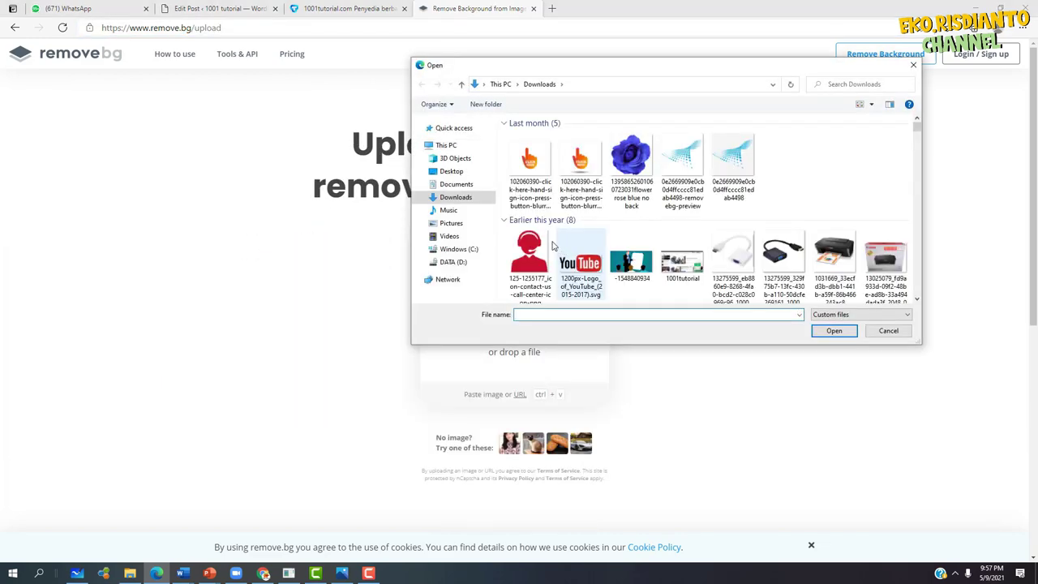
pyautogui.click(452, 262)
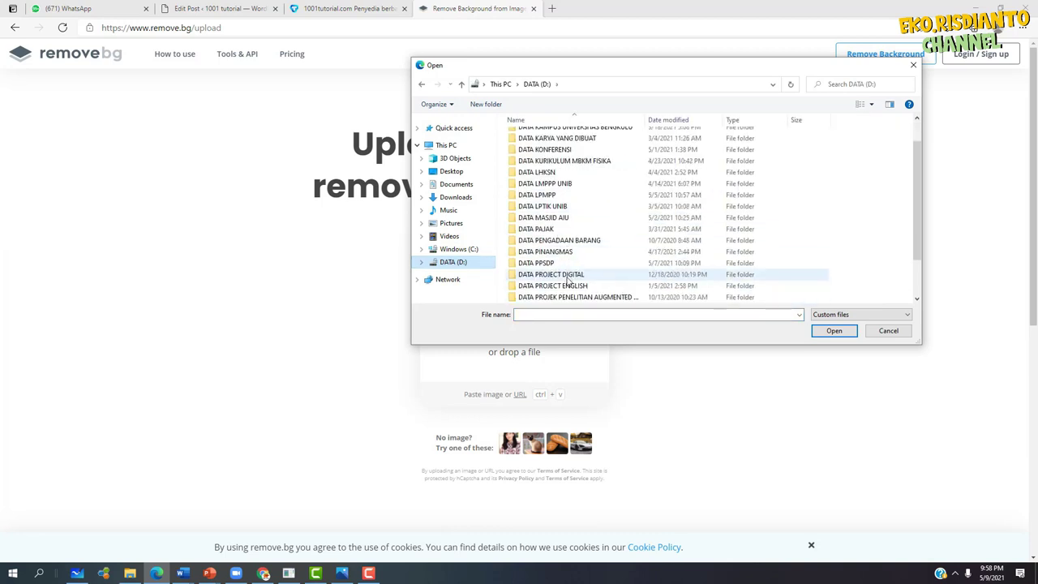
pyautogui.scroll(-2, 559, 284)
pyautogui.click(550, 298)
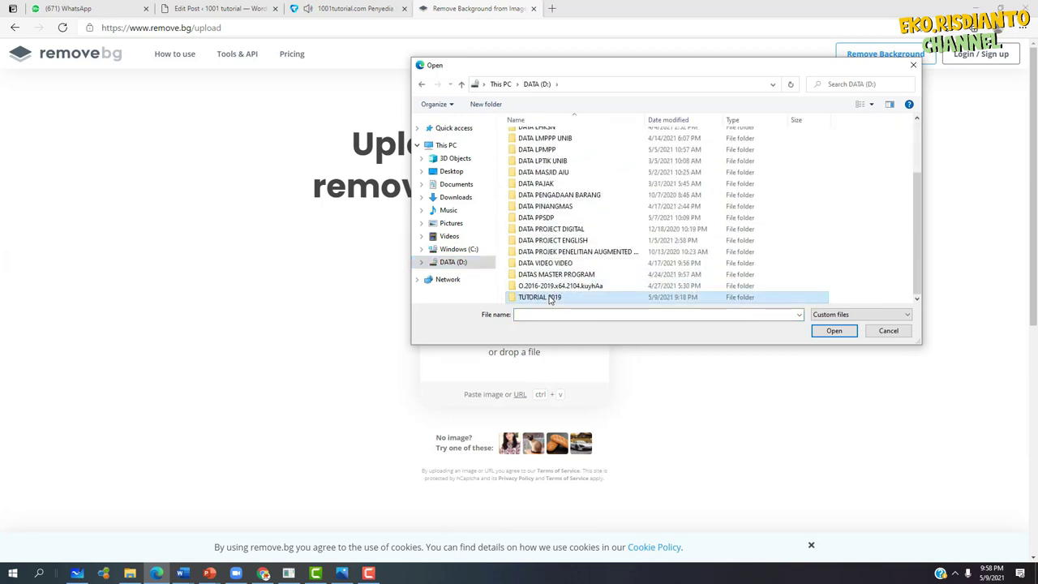
pyautogui.doubleClick(550, 297)
pyautogui.doubleClick(724, 162)
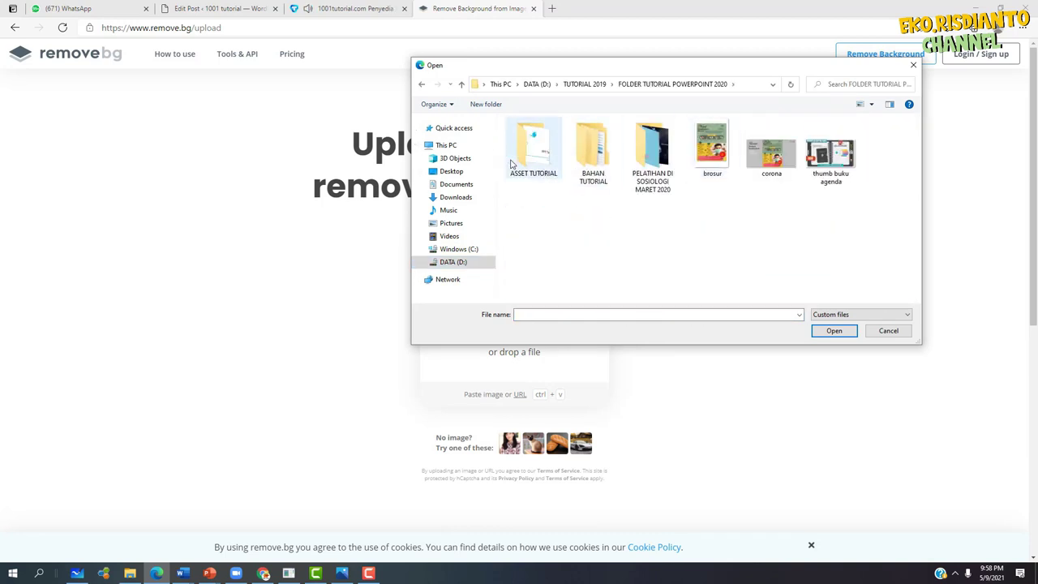
pyautogui.doubleClick(608, 163)
pyautogui.doubleClick(546, 149)
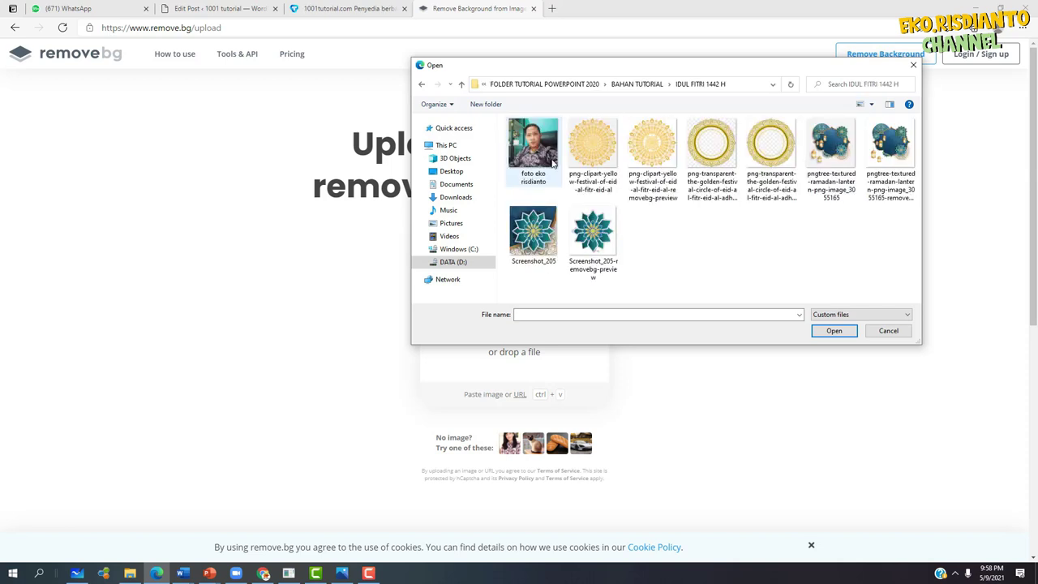
pyautogui.click(597, 154)
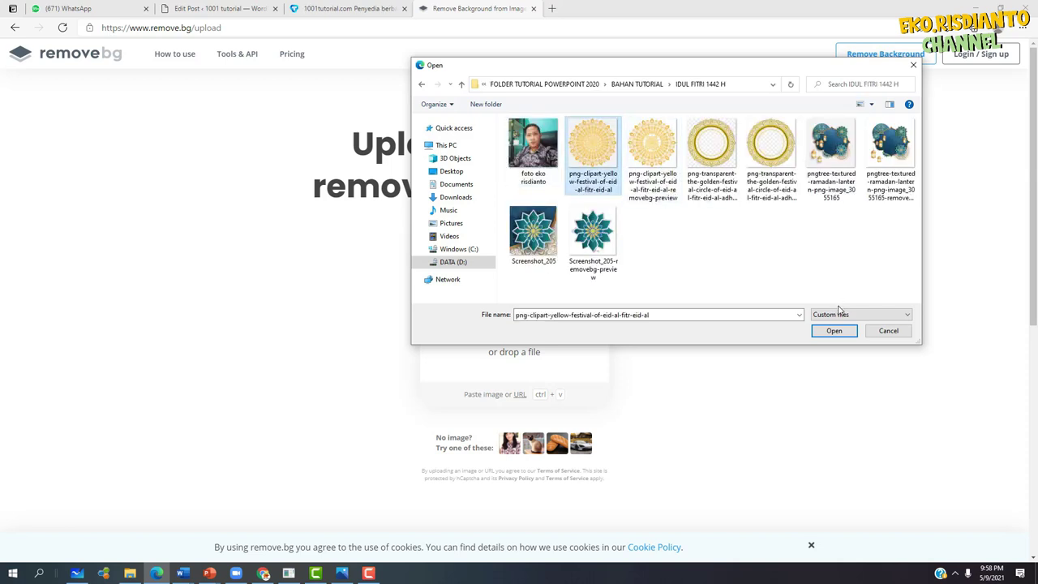
pyautogui.click(832, 331)
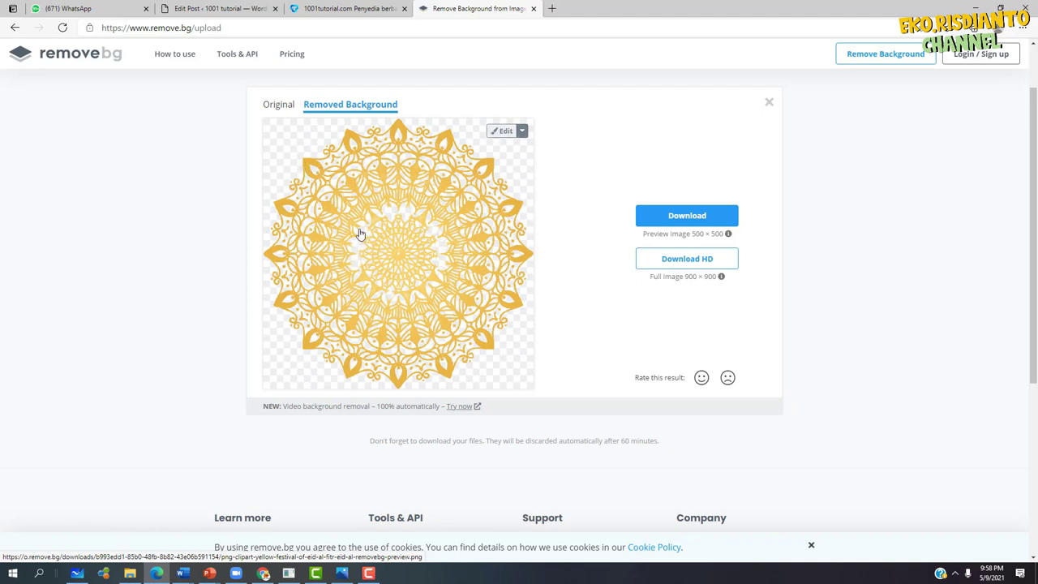
# - Download the 500×500 background-free mandala PNG and view it in the Downloads folder
pyautogui.click(695, 221)
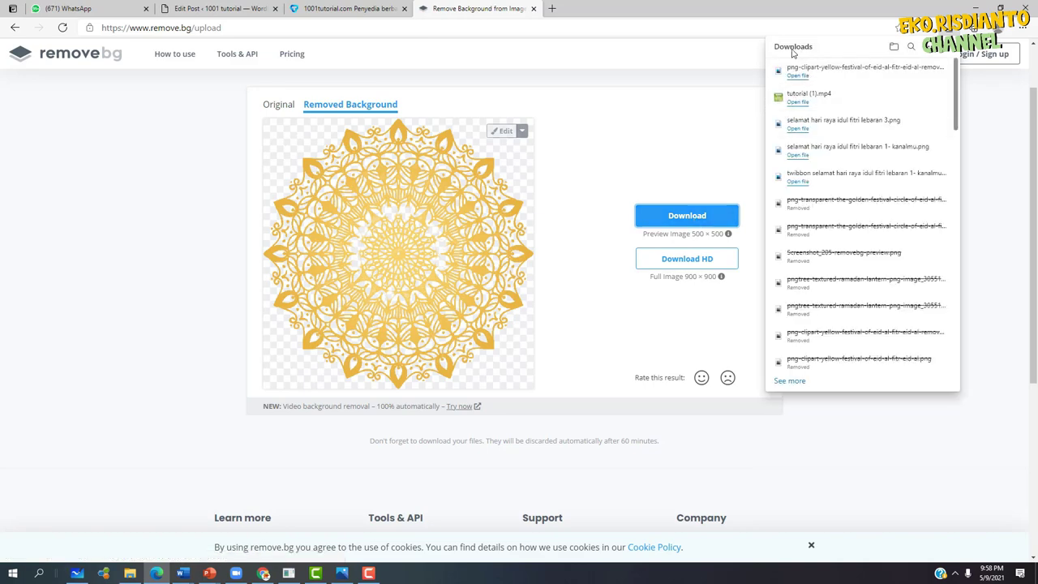
pyautogui.click(129, 574)
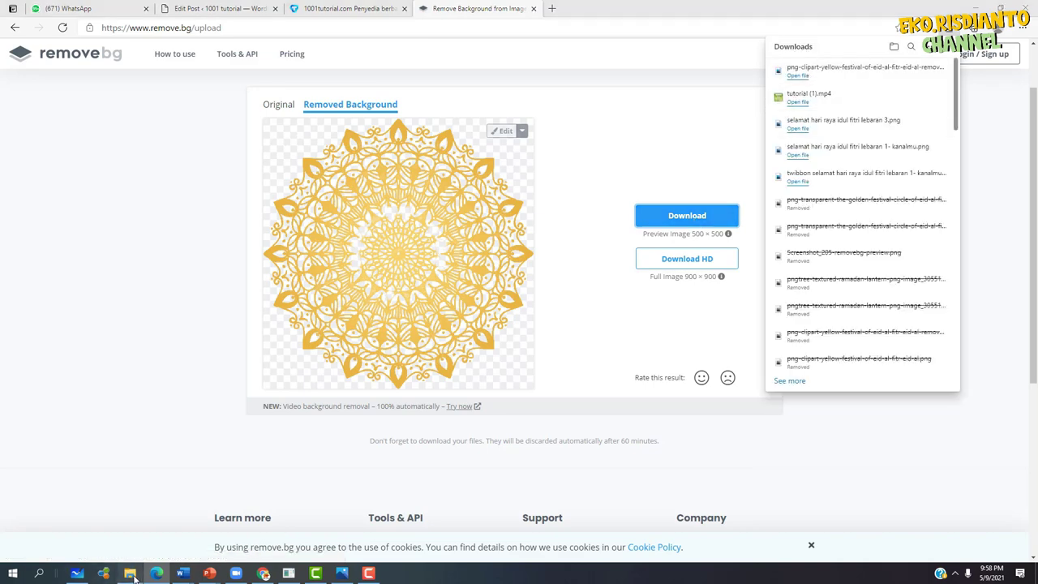
pyautogui.click(56, 182)
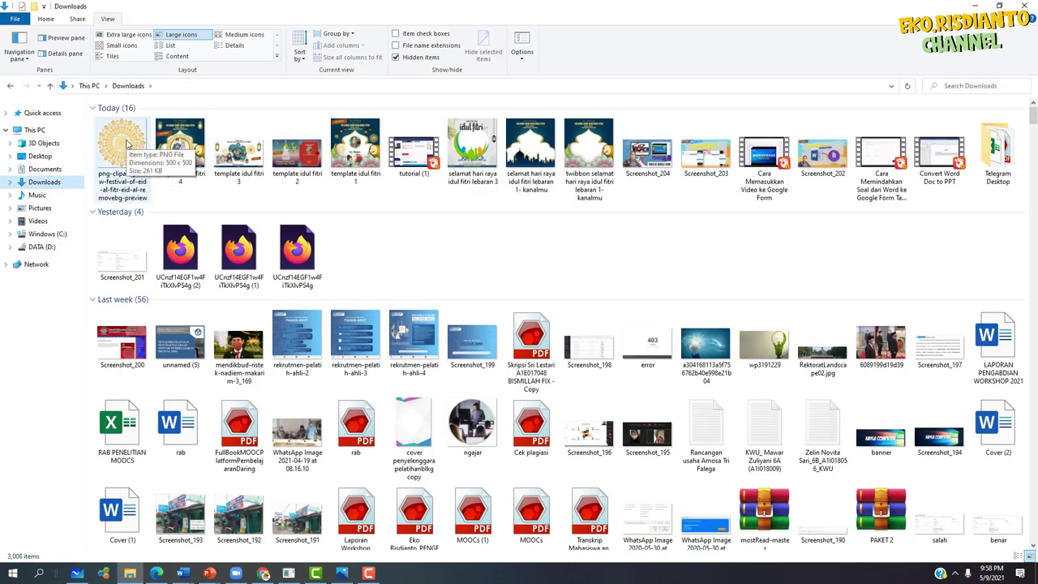
# - Copy the png-clipart removebg-preview mandala image from Downloads and switch back to PowerPoint
pyautogui.rightClick(127, 142)
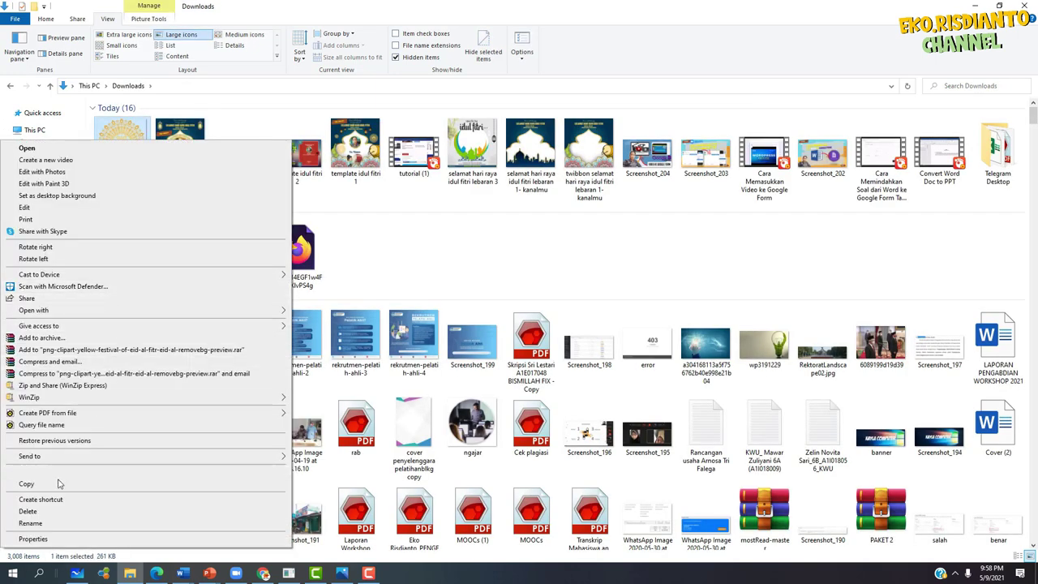
pyautogui.click(25, 484)
pyautogui.moveTo(213, 574)
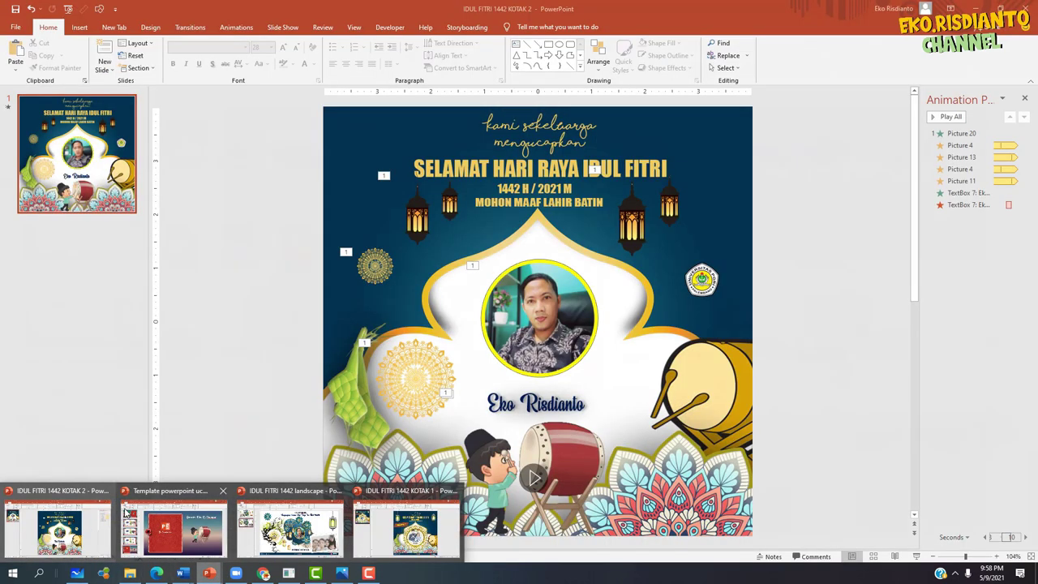
pyautogui.click(109, 517)
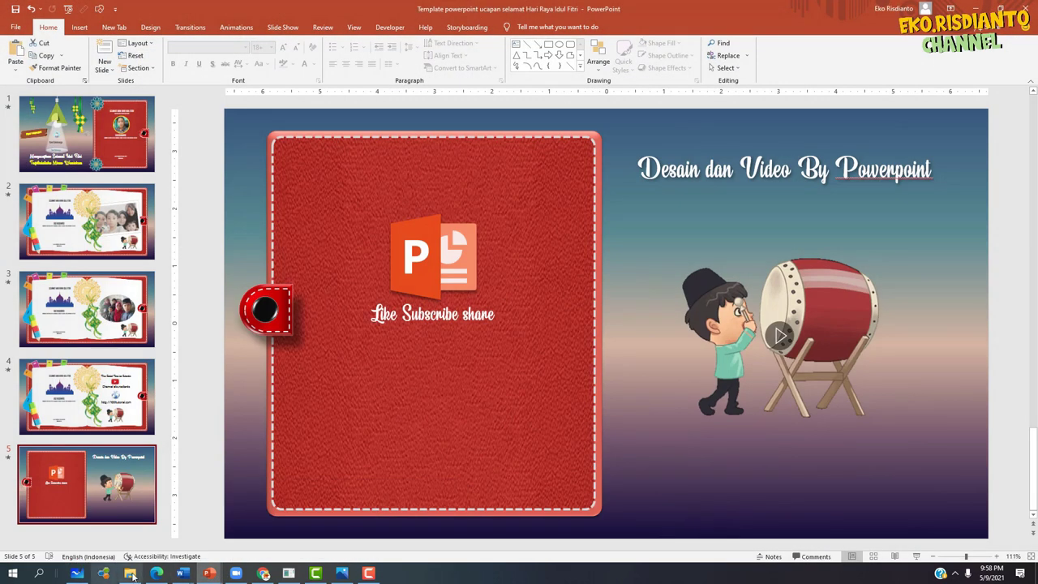
# - Paste the mandala into the KOTAK 2 card, resize it to 1.86" wide, and place it over the top-right logo
pyautogui.moveTo(210, 574)
pyautogui.click(89, 533)
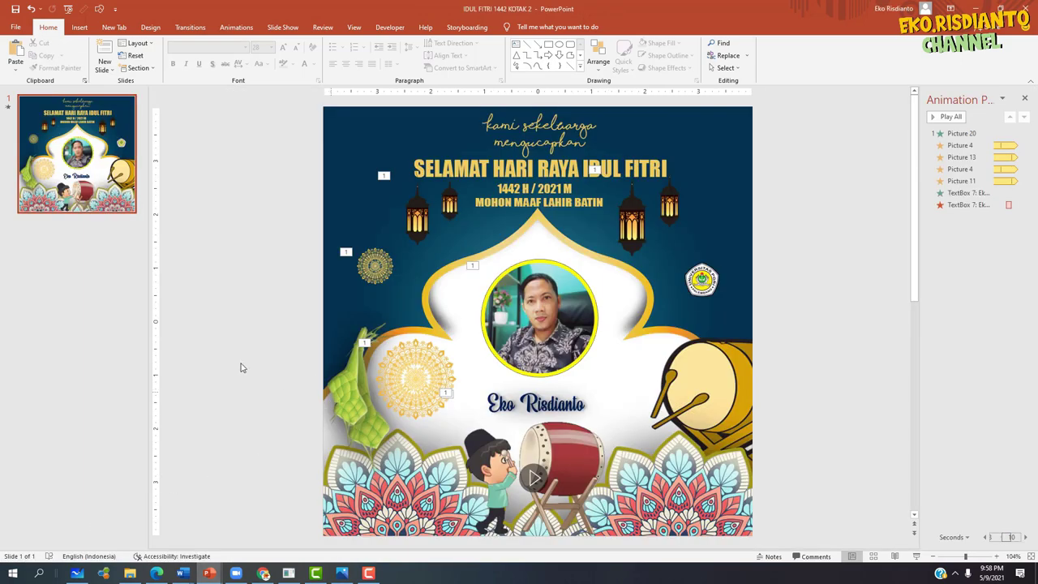
pyautogui.hotkey('ctrl', 'v')
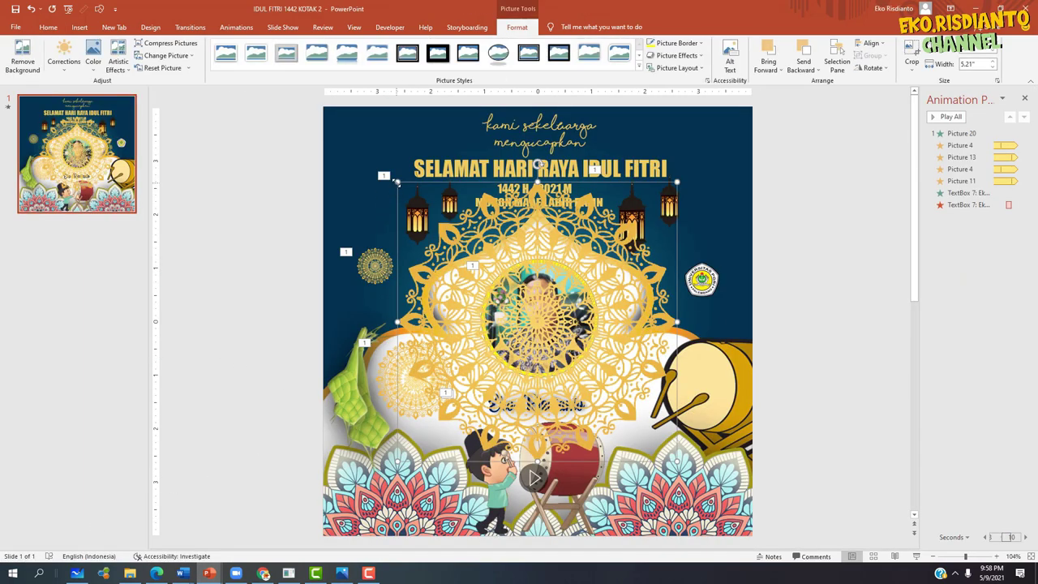
pyautogui.moveTo(398, 183); pyautogui.dragTo(577, 362)
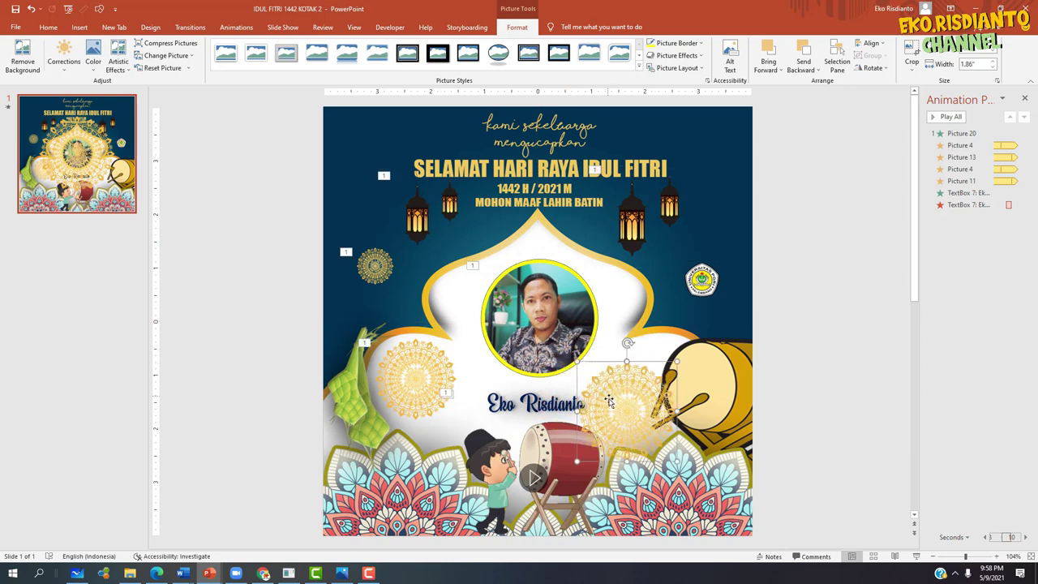
pyautogui.moveTo(609, 400)
pyautogui.mouseDown()
pyautogui.moveTo(610, 152)
pyautogui.moveTo(688, 274)
pyautogui.mouseUp()
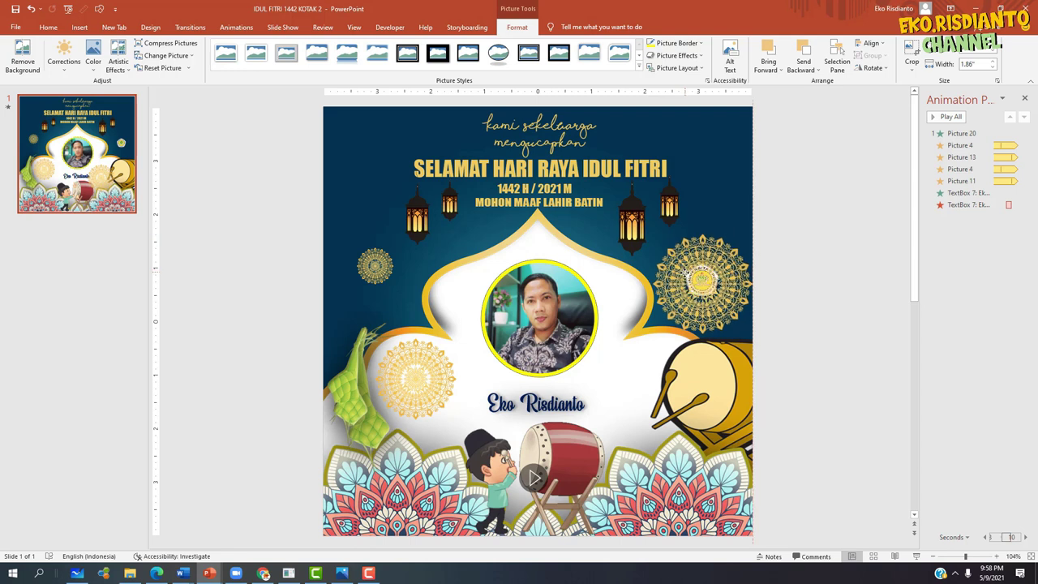
pyautogui.moveTo(686, 273); pyautogui.dragTo(686, 275)
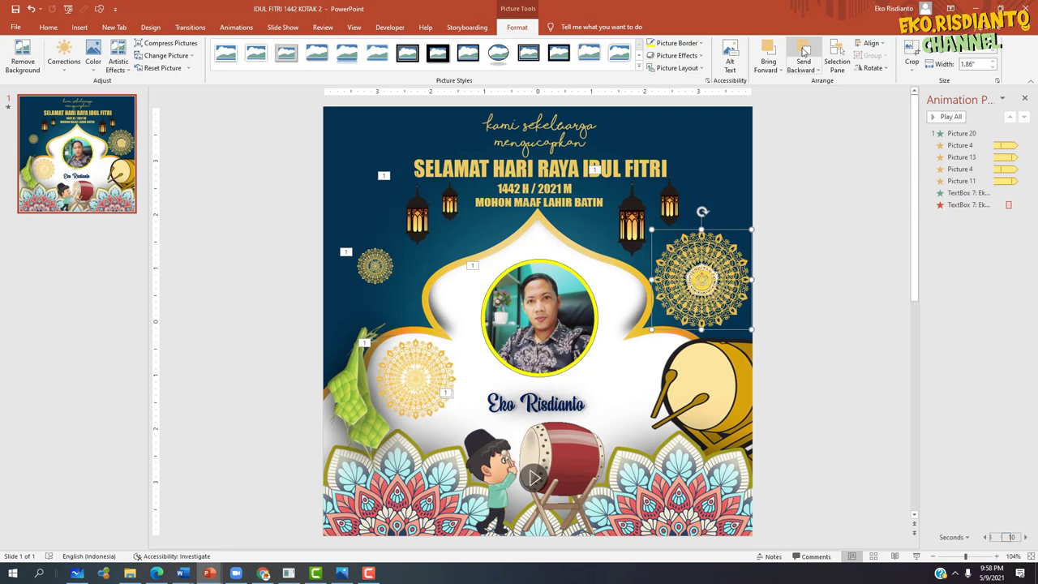
# - Send the mandala two layers backward so it sits behind the logo, then reselect it
pyautogui.click(803, 51)
pyautogui.click(804, 50)
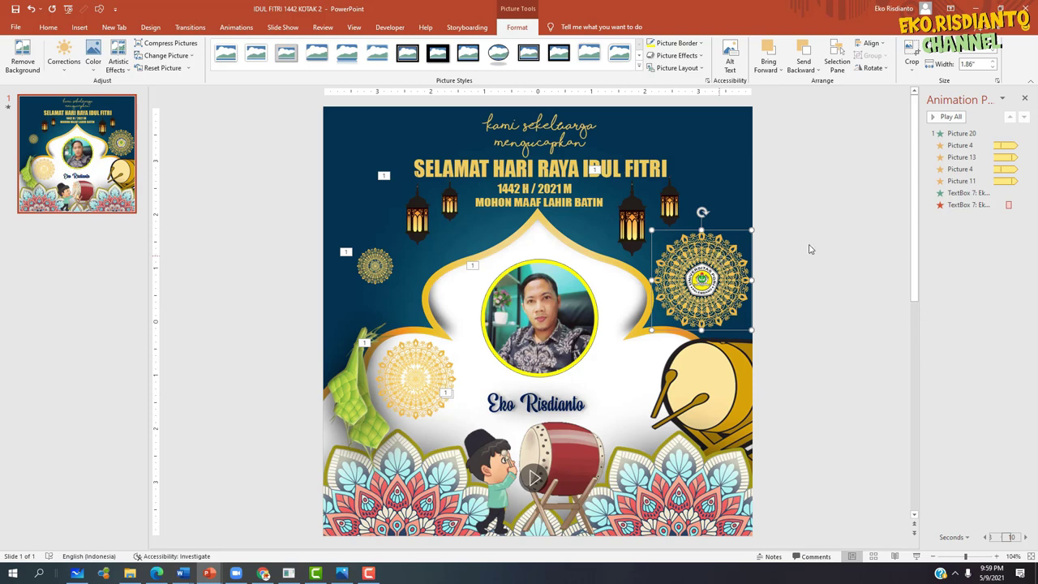
pyautogui.click(838, 249)
pyautogui.click(702, 252)
pyautogui.click(234, 28)
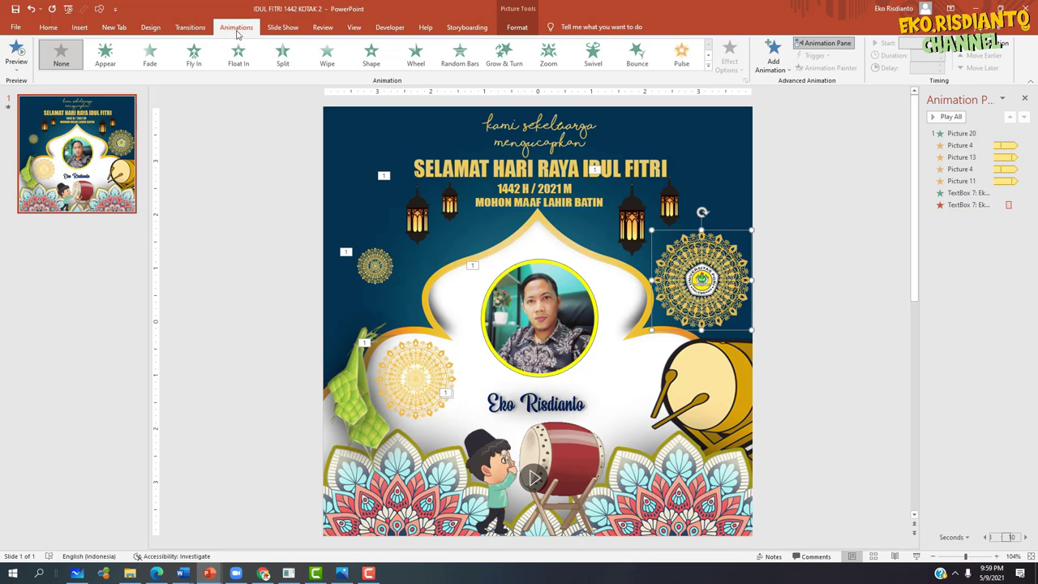
# - Give Picture 24 a Spin emphasis with 3-second (Slow) duration, repeating Until End of Slide
pyautogui.click(707, 67)
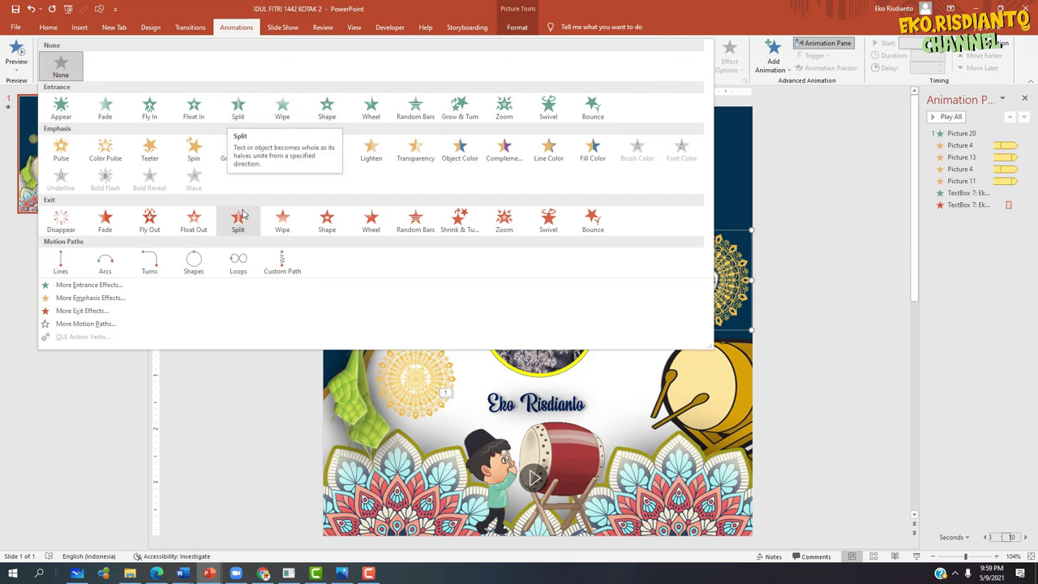
pyautogui.click(190, 151)
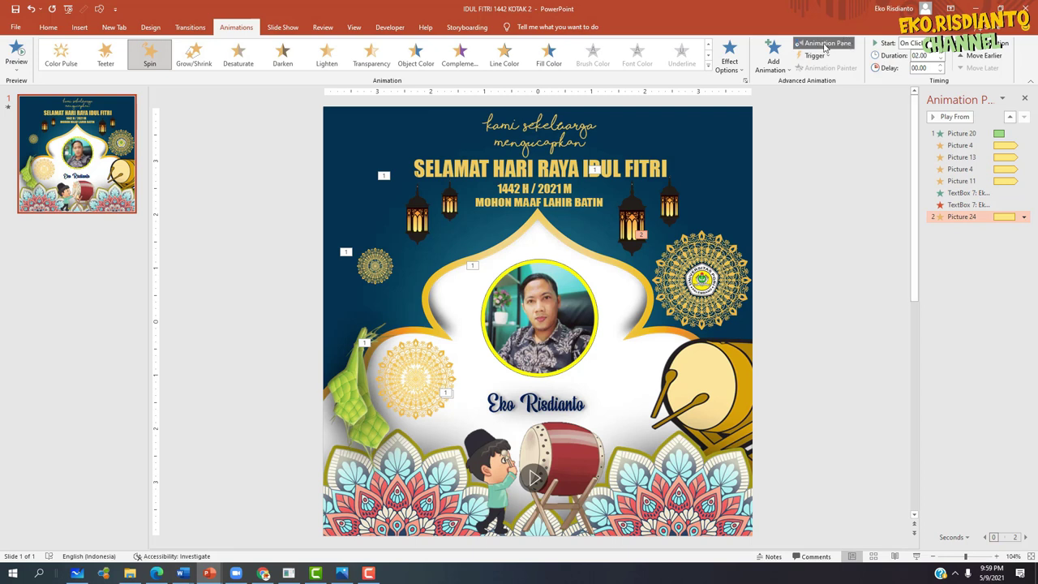
pyautogui.click(1025, 217)
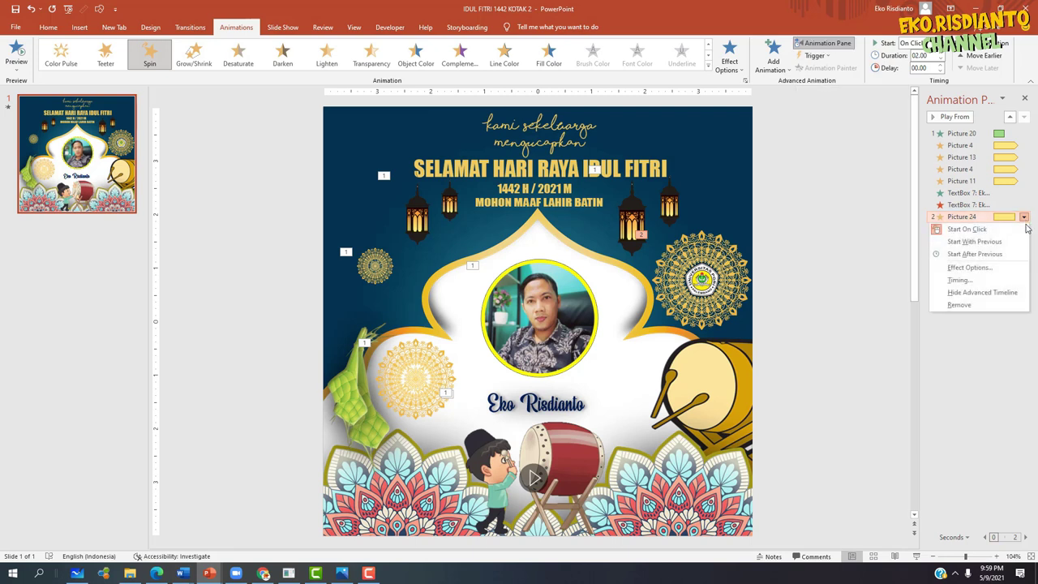
pyautogui.click(975, 281)
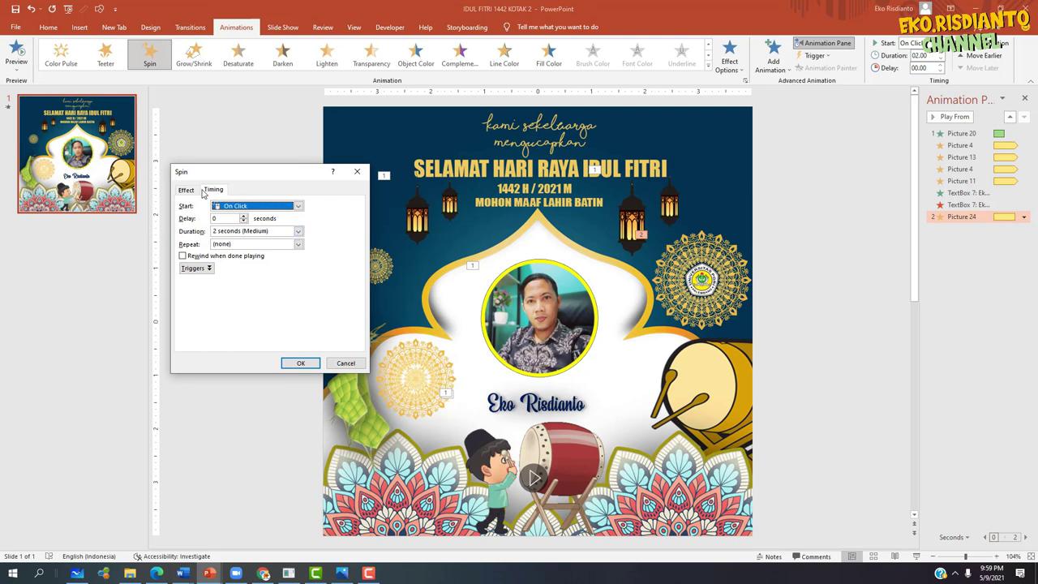
pyautogui.click(299, 232)
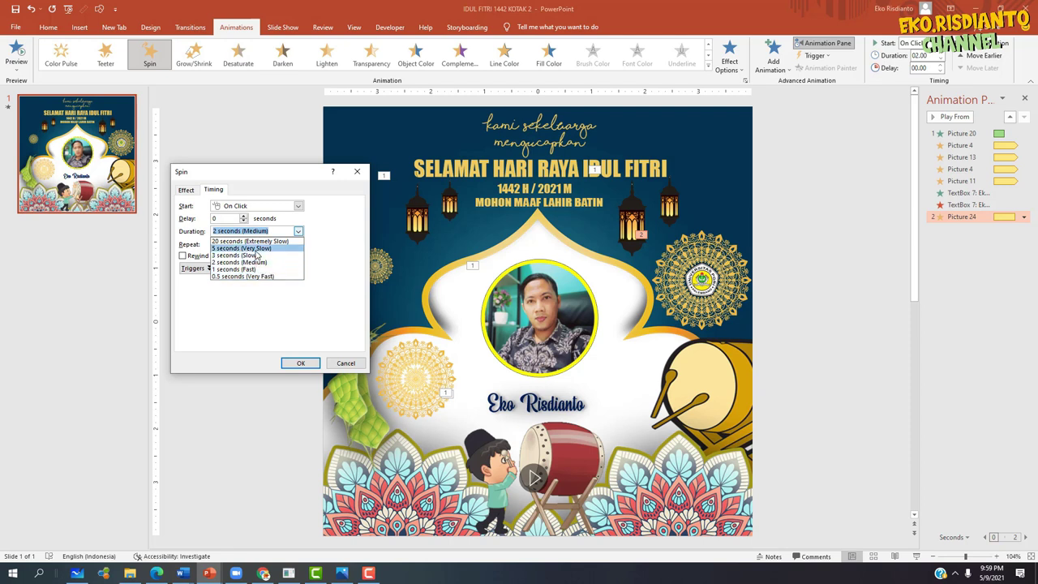
pyautogui.click(255, 255)
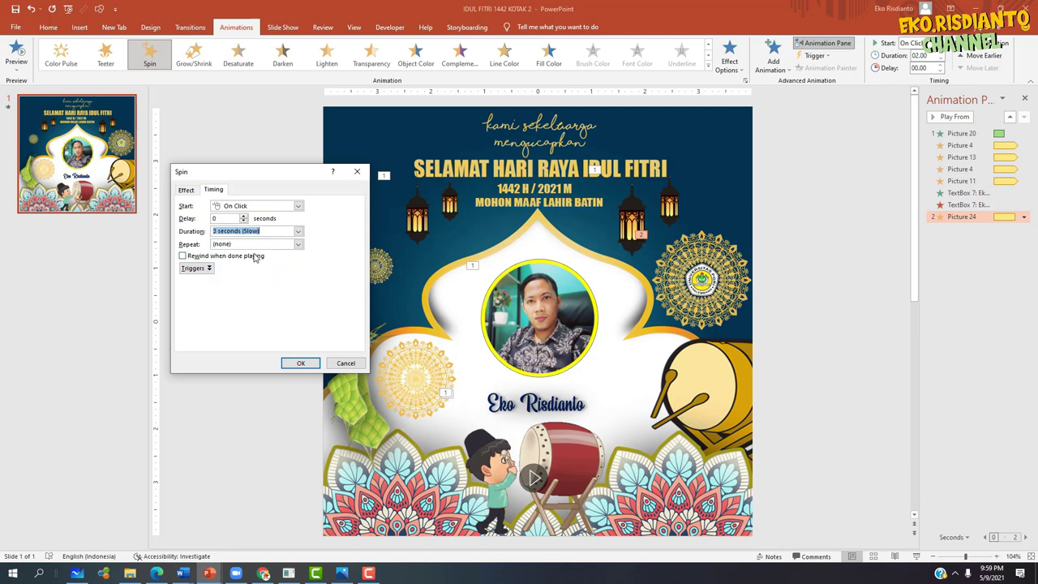
pyautogui.click(299, 245)
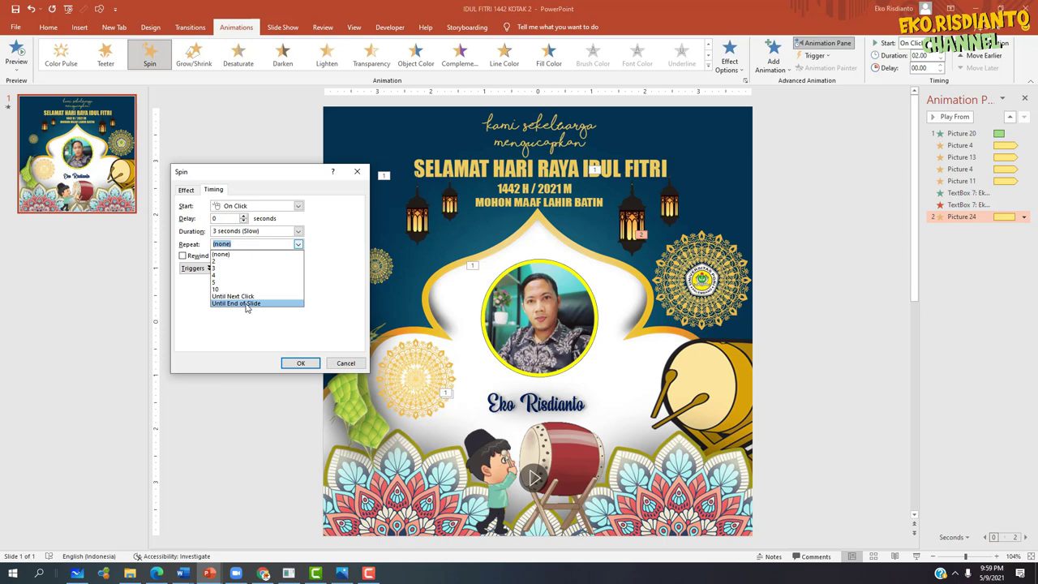
pyautogui.click(248, 304)
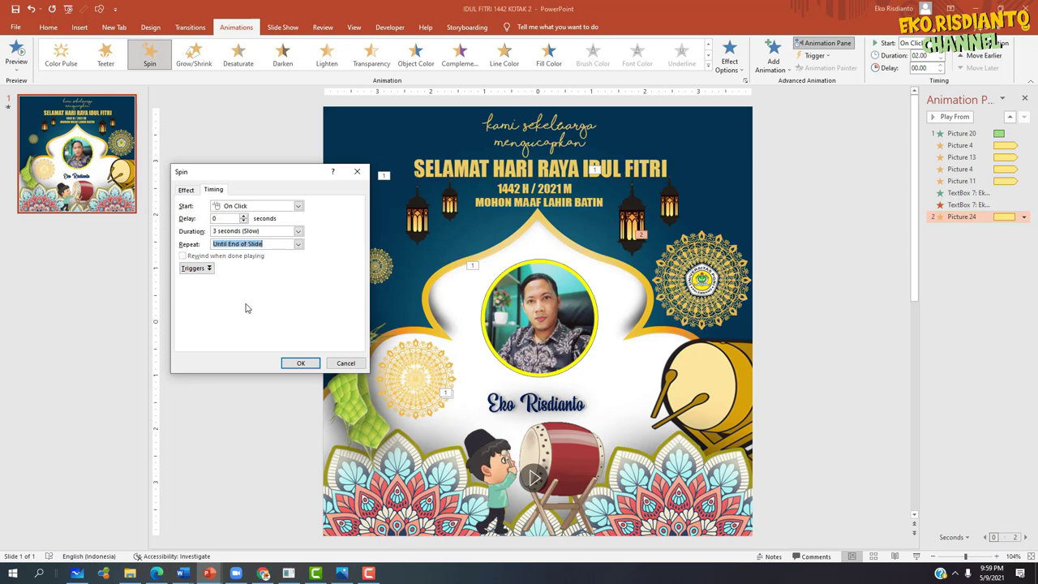
pyautogui.click(300, 362)
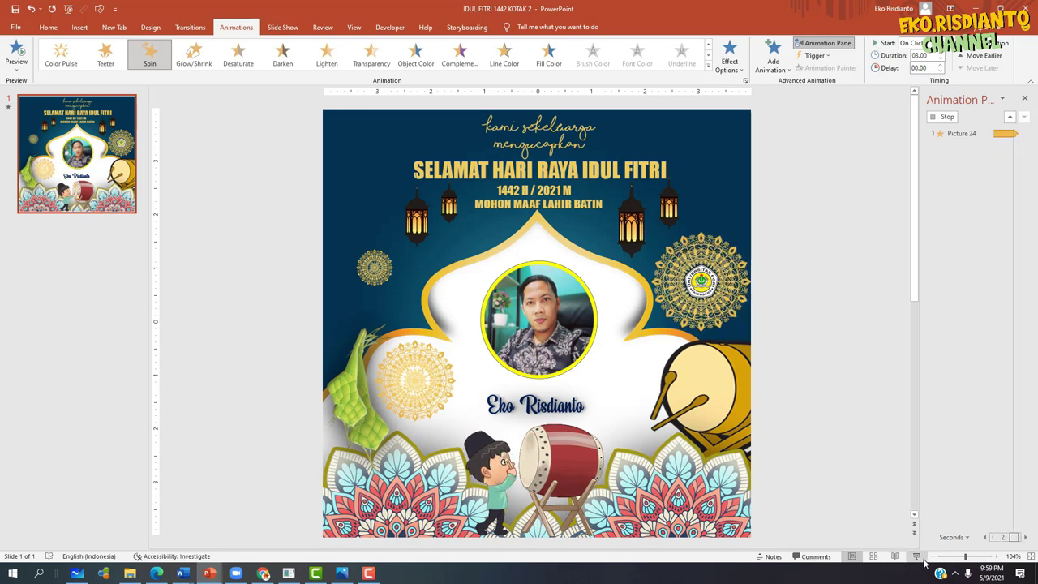
# - Preview the slide show, then set Picture 24's spin to With Previous and order it right after Picture 20
pyautogui.click(916, 556)
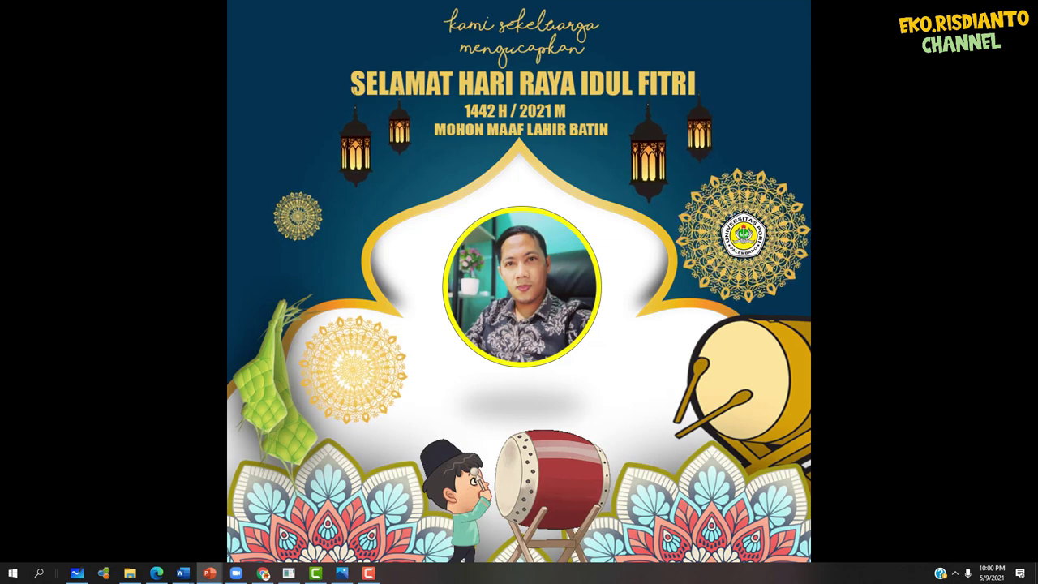
pyautogui.press('Escape')
pyautogui.click(730, 237)
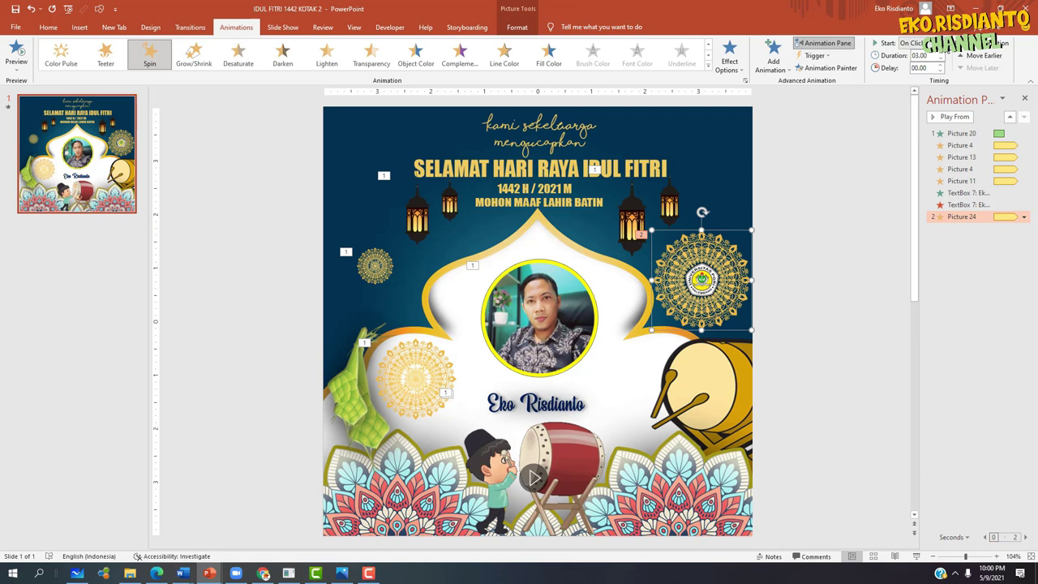
pyautogui.click(941, 43)
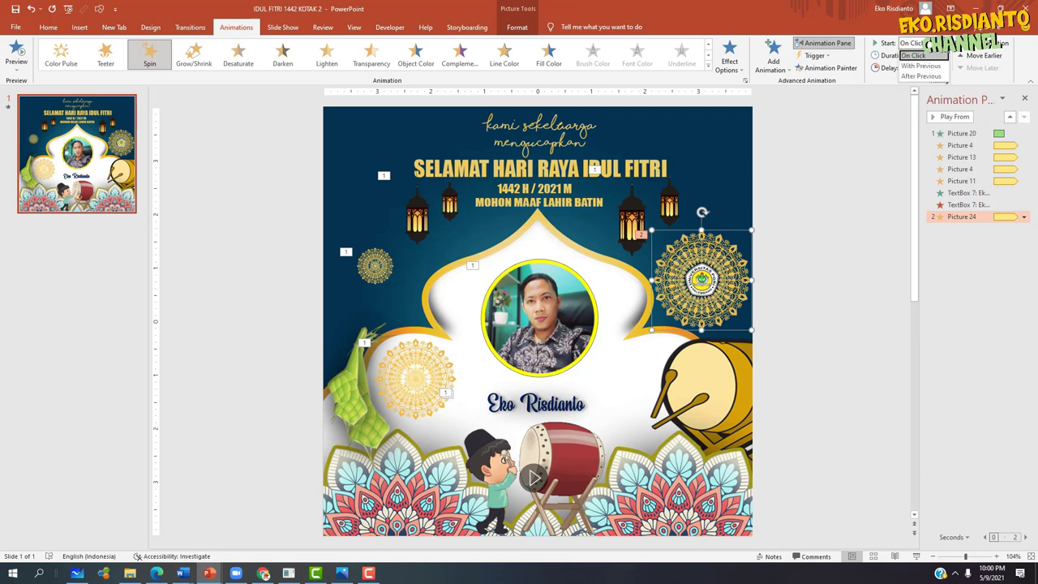
pyautogui.click(928, 66)
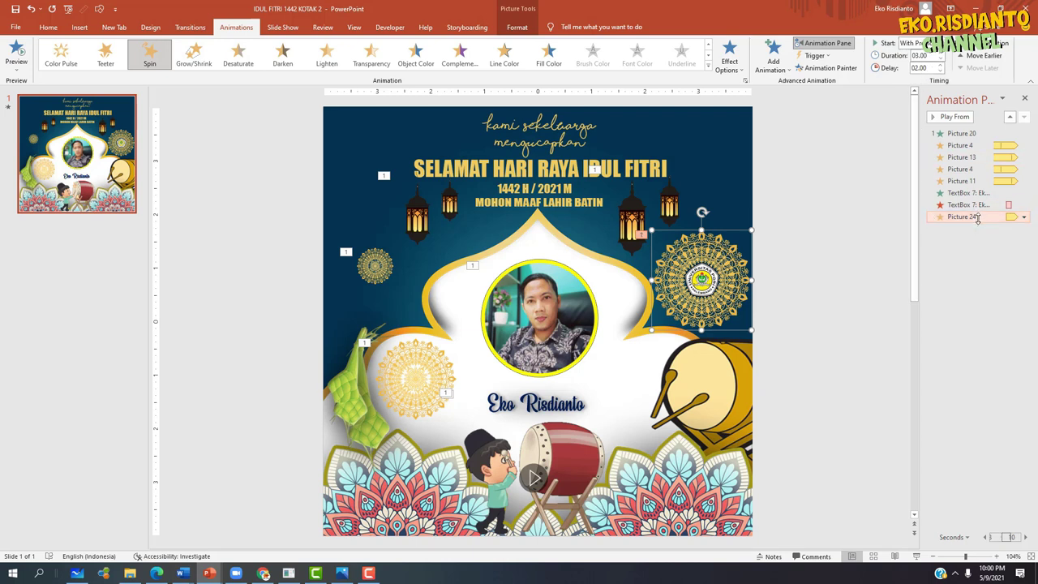
pyautogui.moveTo(980, 221); pyautogui.dragTo(988, 146)
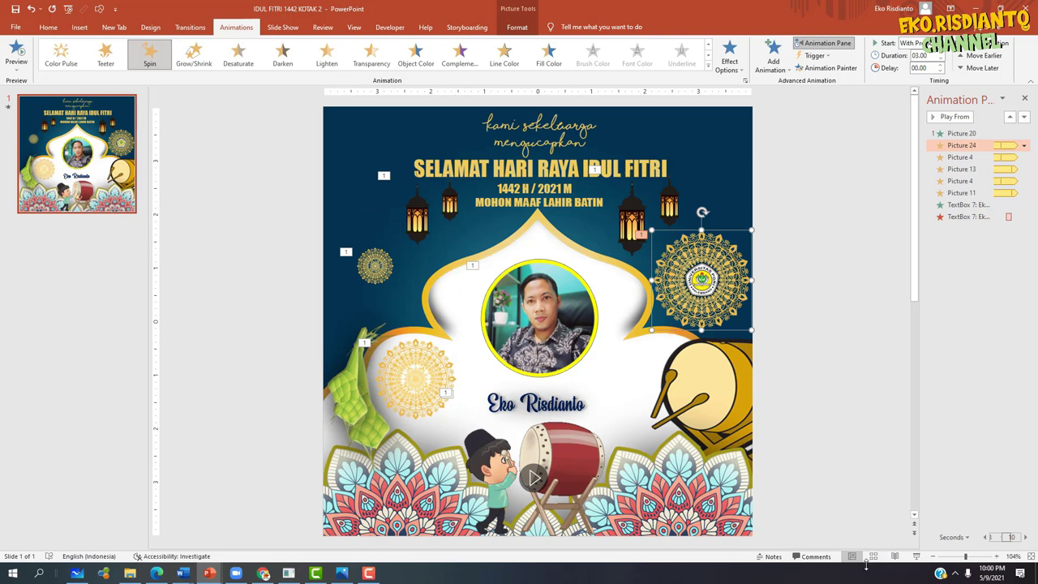
pyautogui.click(916, 557)
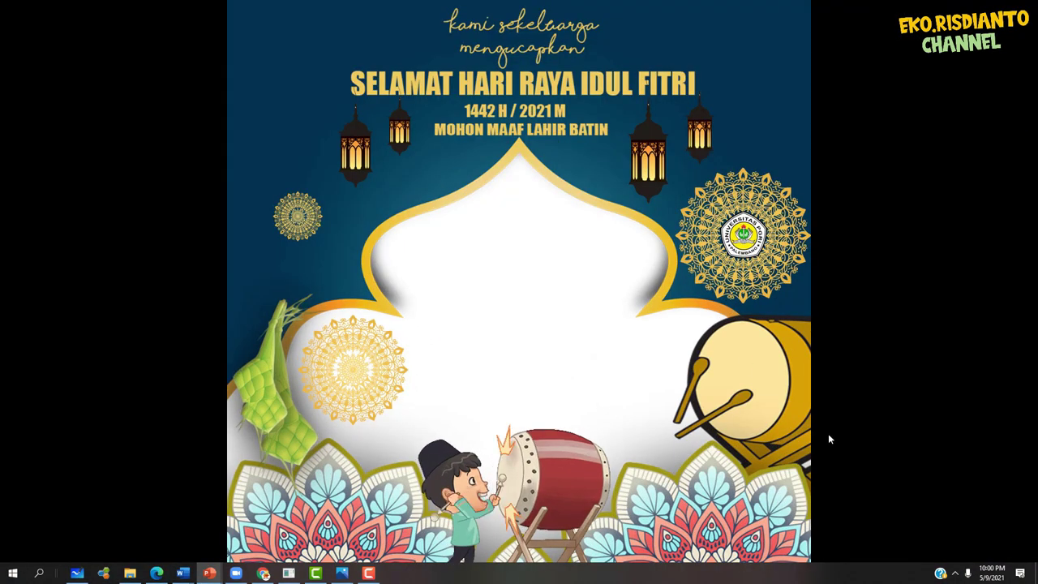
pyautogui.click(624, 317)
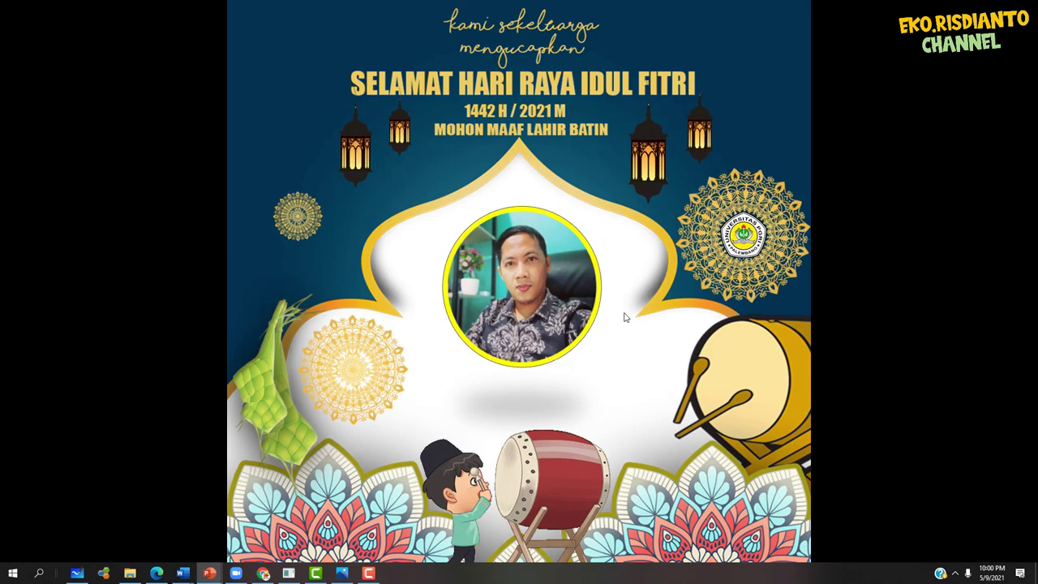
pyautogui.press('Escape')
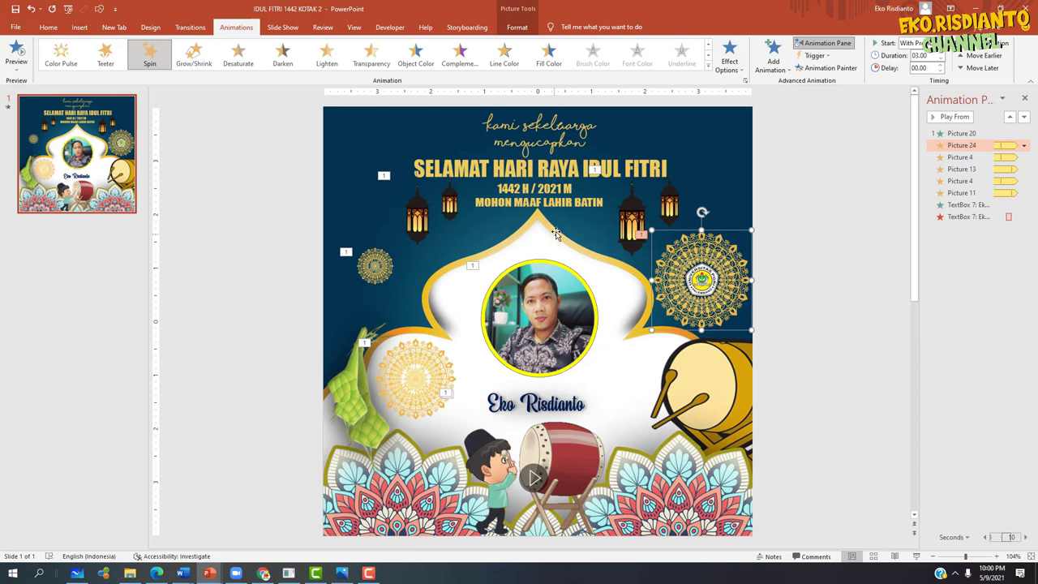
pyautogui.click(421, 220)
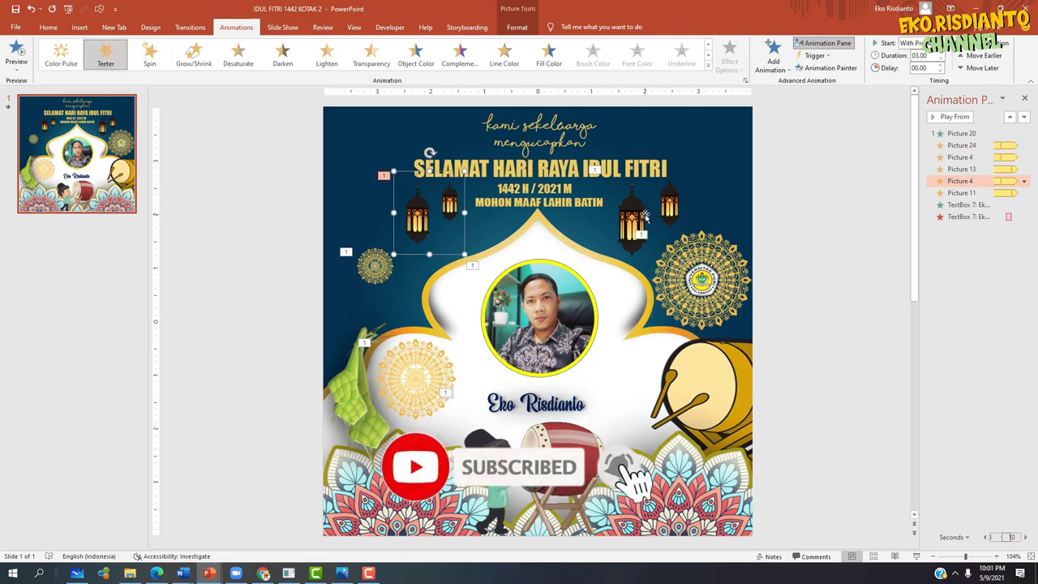
pyautogui.click(657, 216)
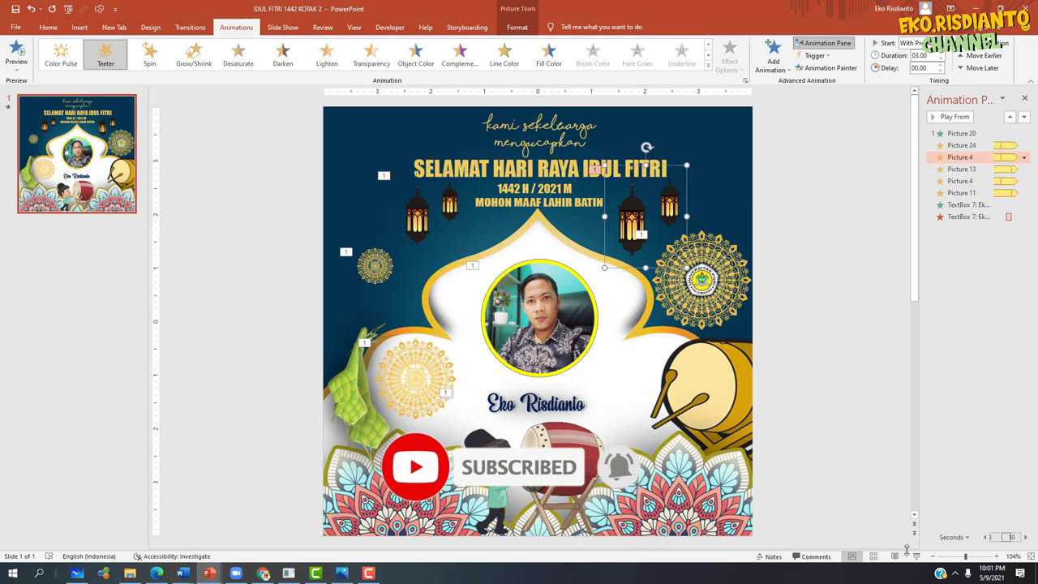
pyautogui.click(917, 556)
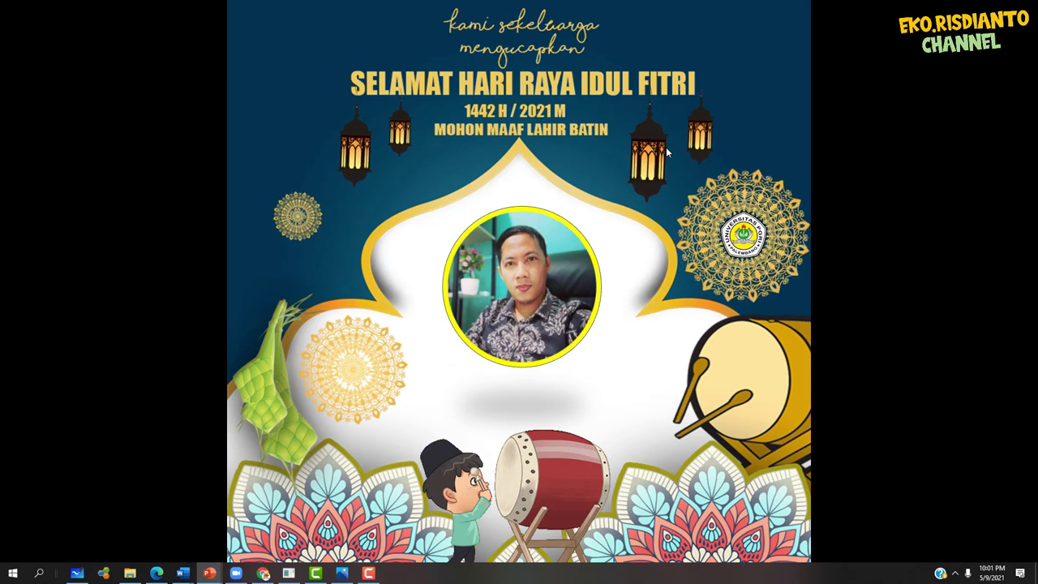
pyautogui.press('Escape')
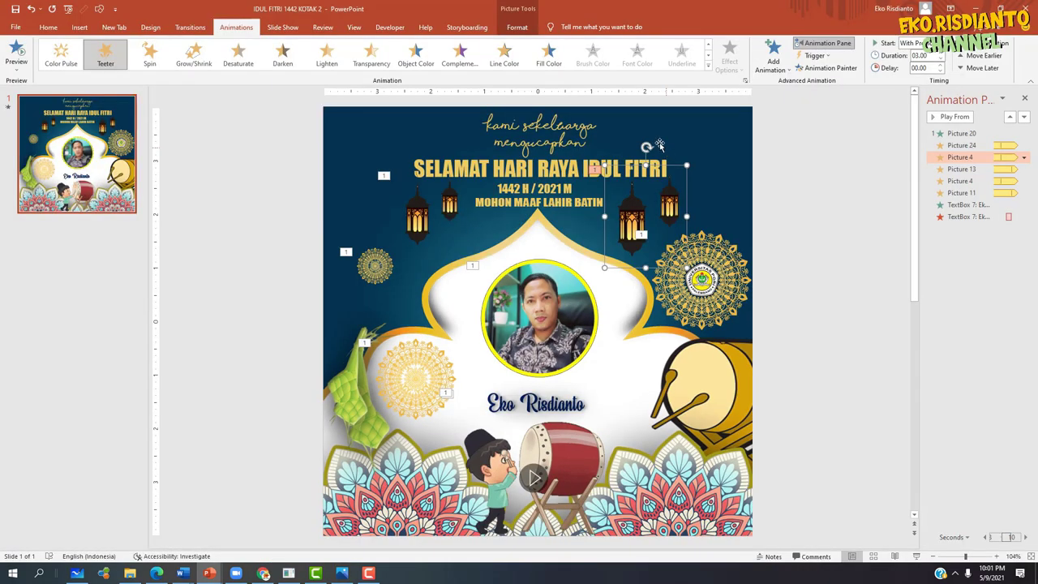
pyautogui.click(426, 216)
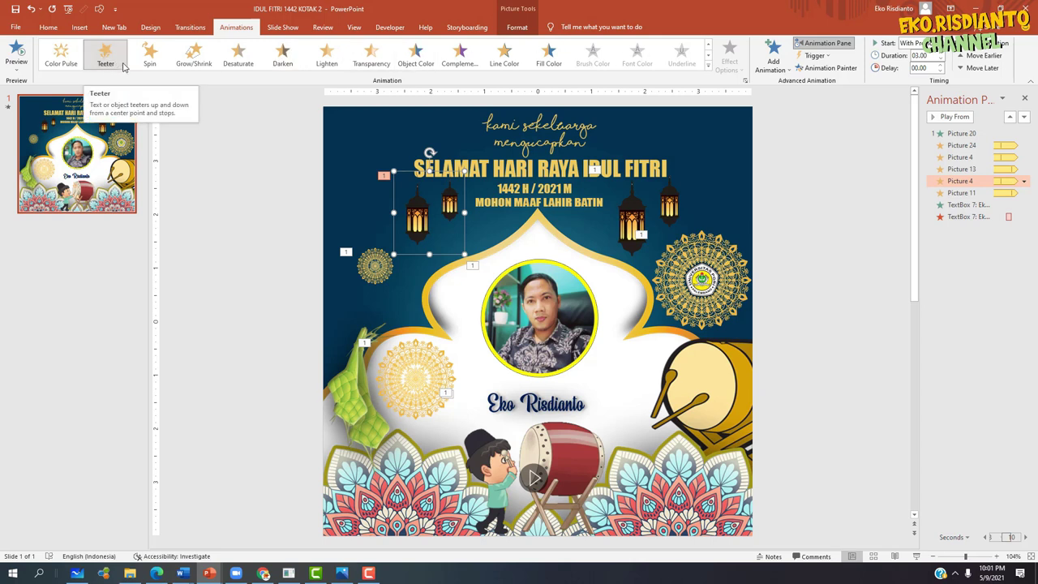
pyautogui.press('Tab')
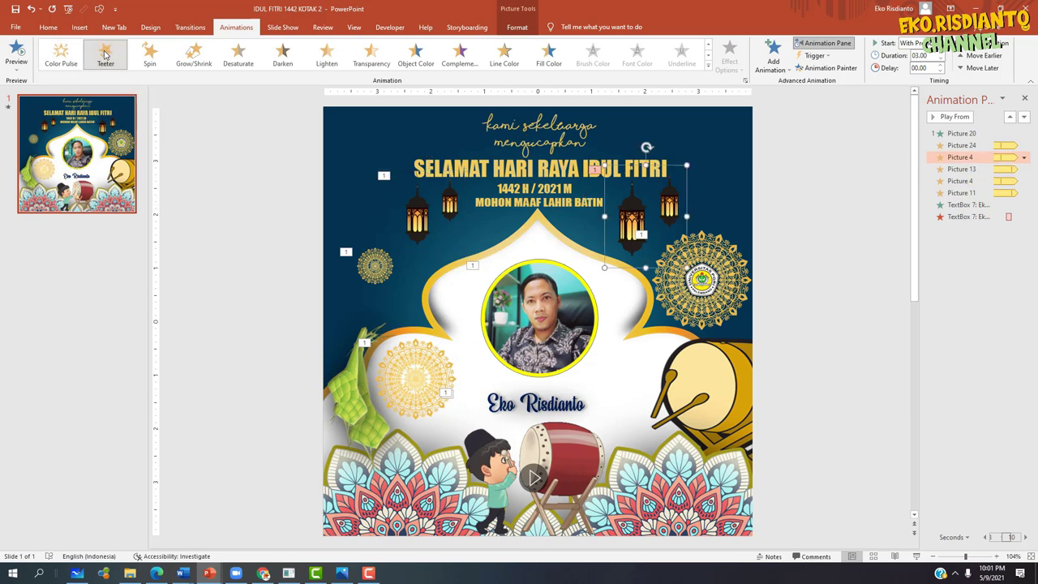
pyautogui.click(709, 68)
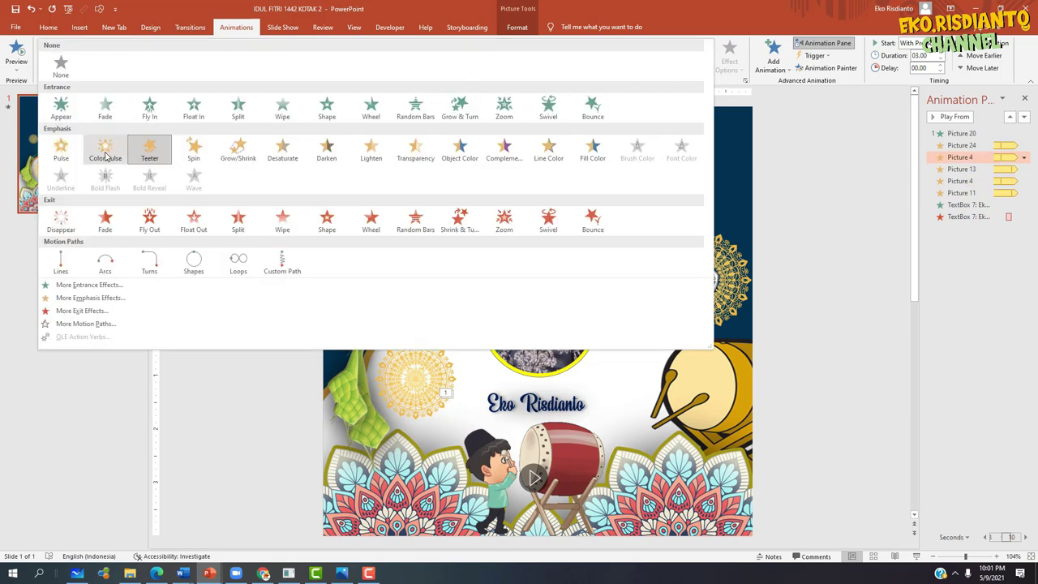
pyautogui.click(792, 216)
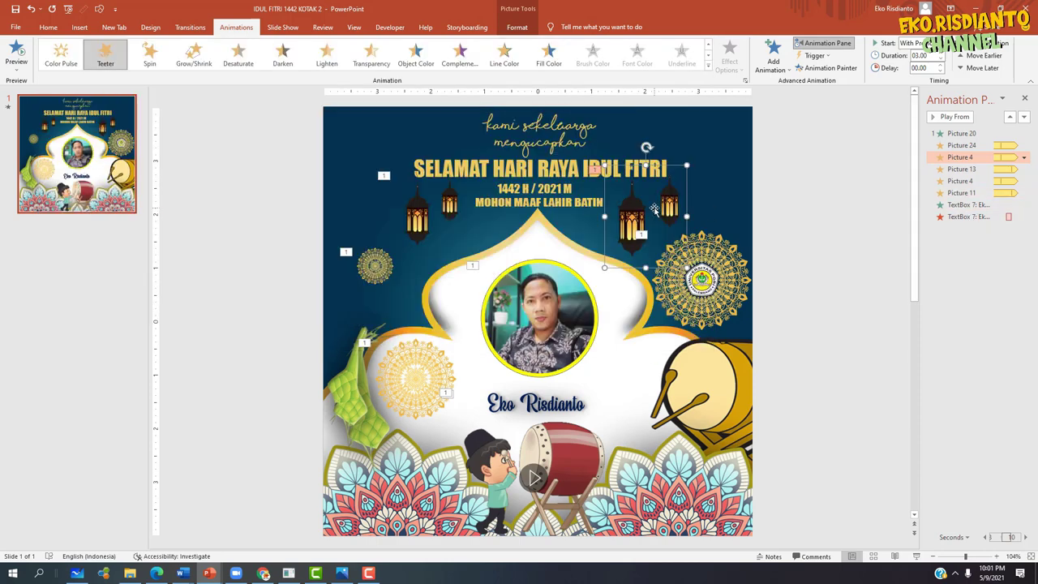
pyautogui.click(1024, 158)
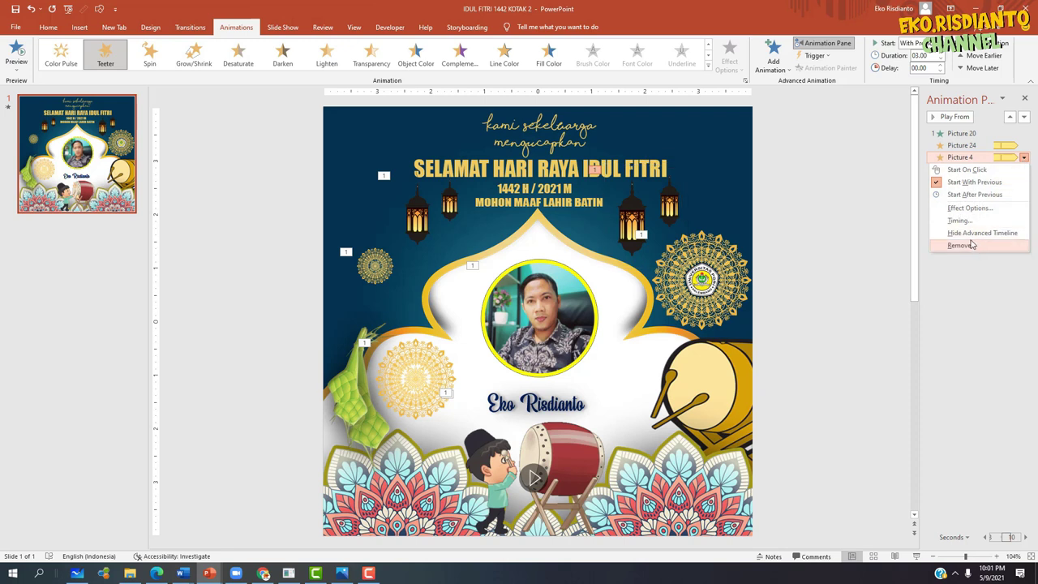
pyautogui.click(970, 208)
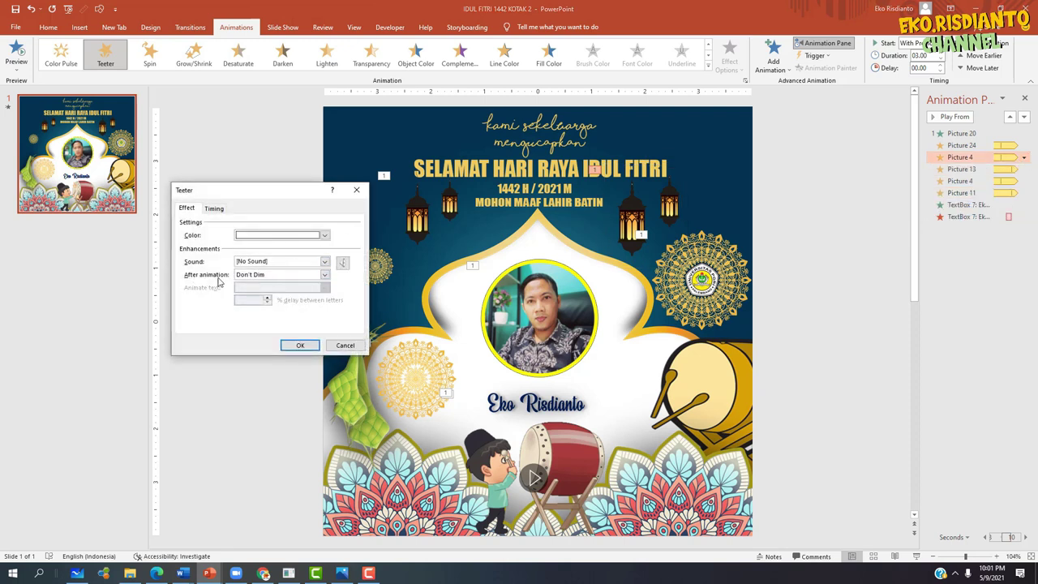
pyautogui.click(215, 209)
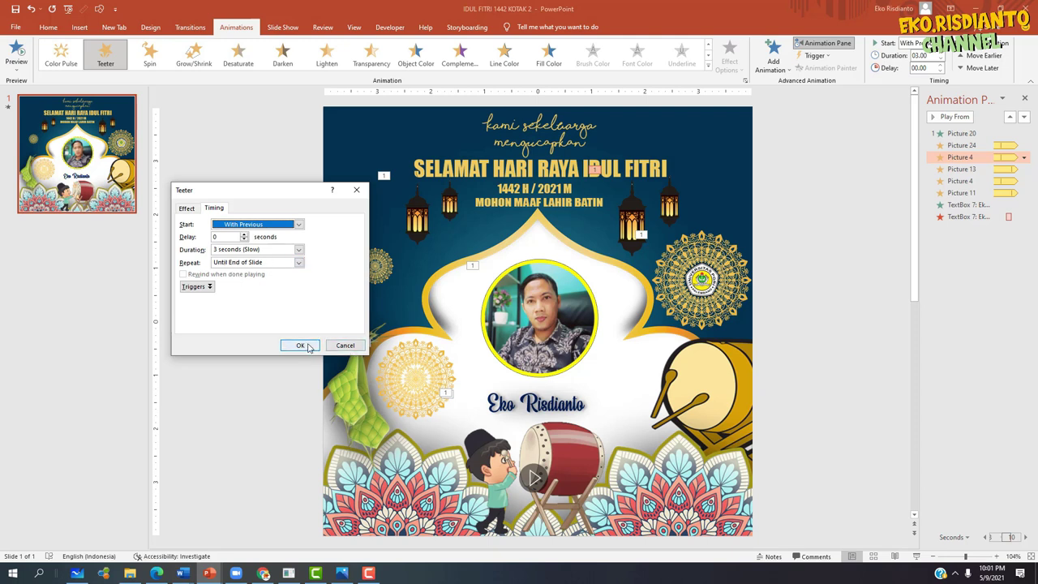
pyautogui.click(361, 347)
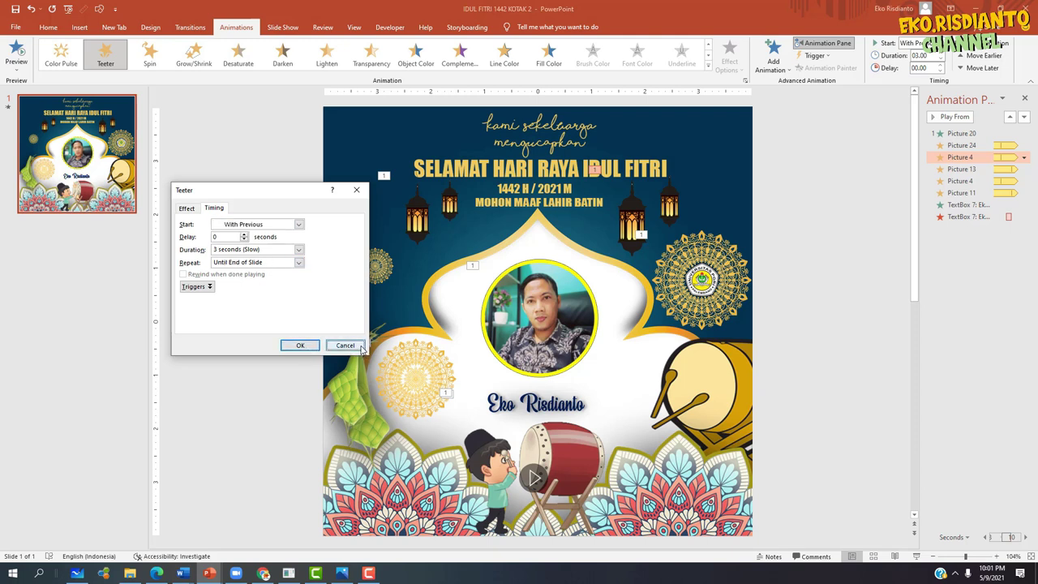
pyautogui.click(847, 271)
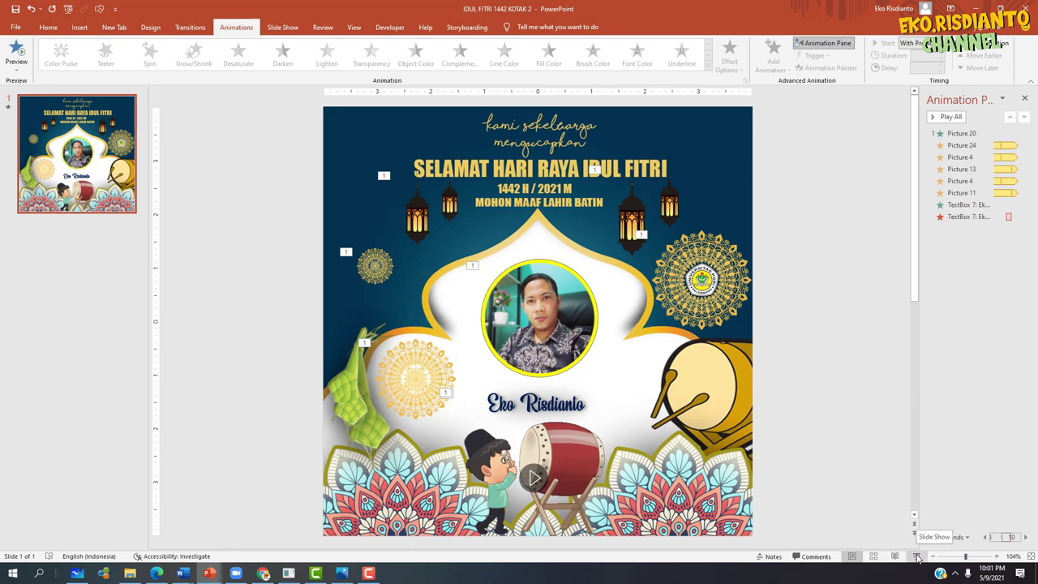
# - Play the KOTAK 2 card as a full-screen slide show so all animations run
pyautogui.click(918, 558)
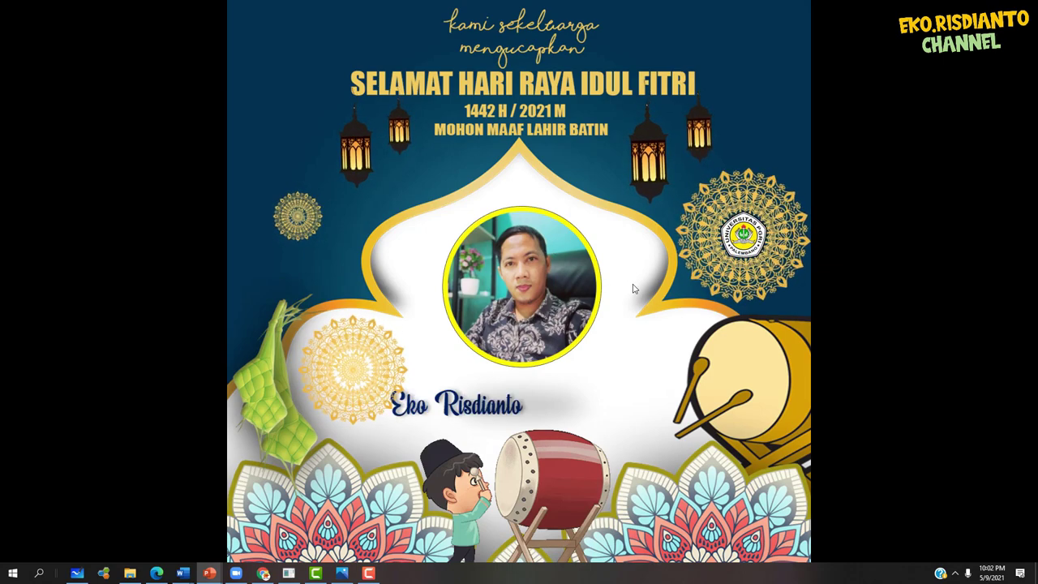
# - Capture the whole playing card and save it as JPEG 'template idul fitri 1' in Downloads, replacing the old file
pyautogui.press('super+shift+s')
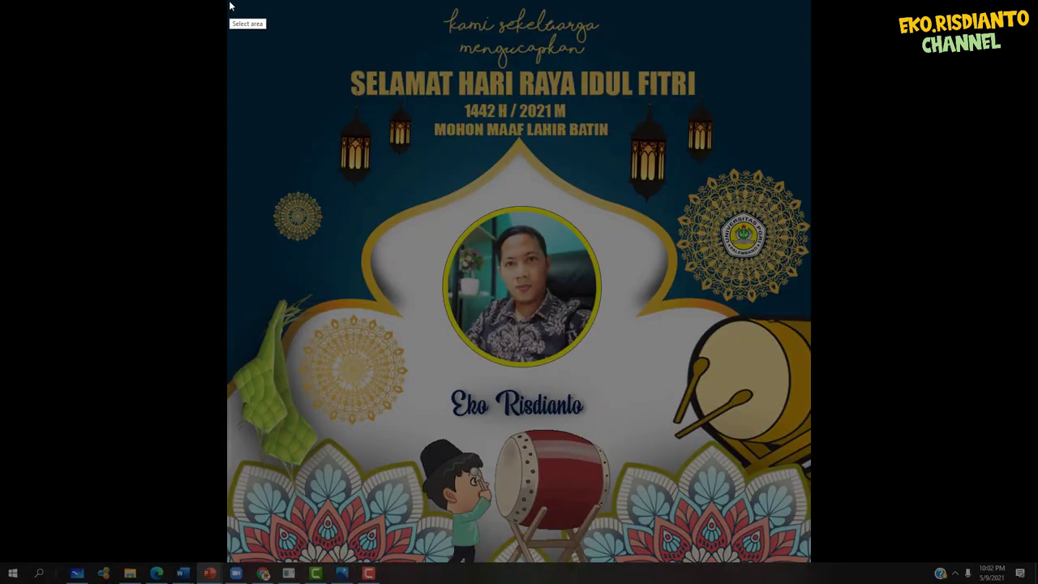
pyautogui.moveTo(228, 1)
pyautogui.mouseDown()
pyautogui.moveTo(754, 537)
pyautogui.moveTo(809, 561)
pyautogui.mouseUp()
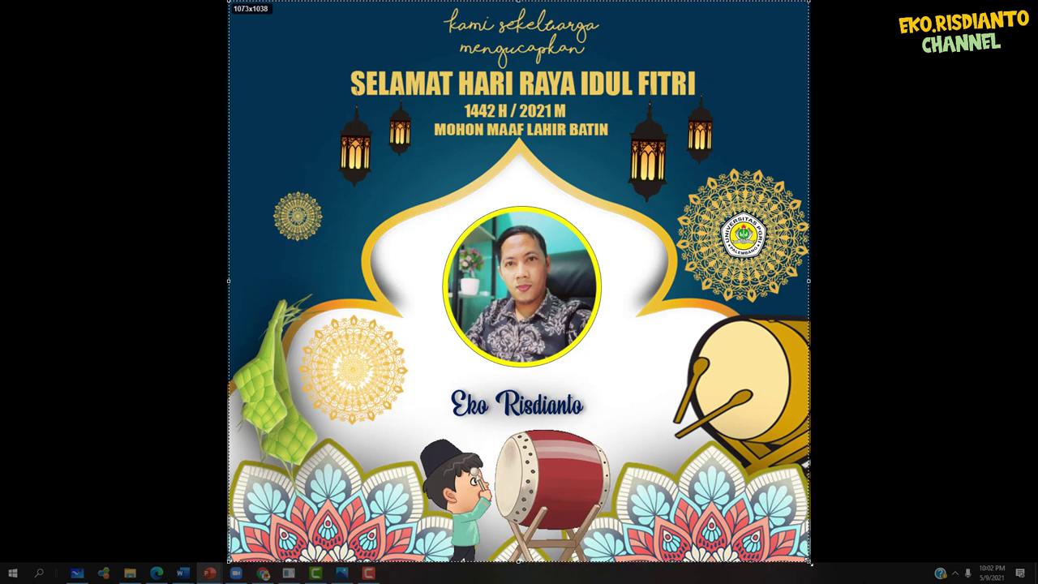
pyautogui.moveTo(809, 562); pyautogui.dragTo(809, 561)
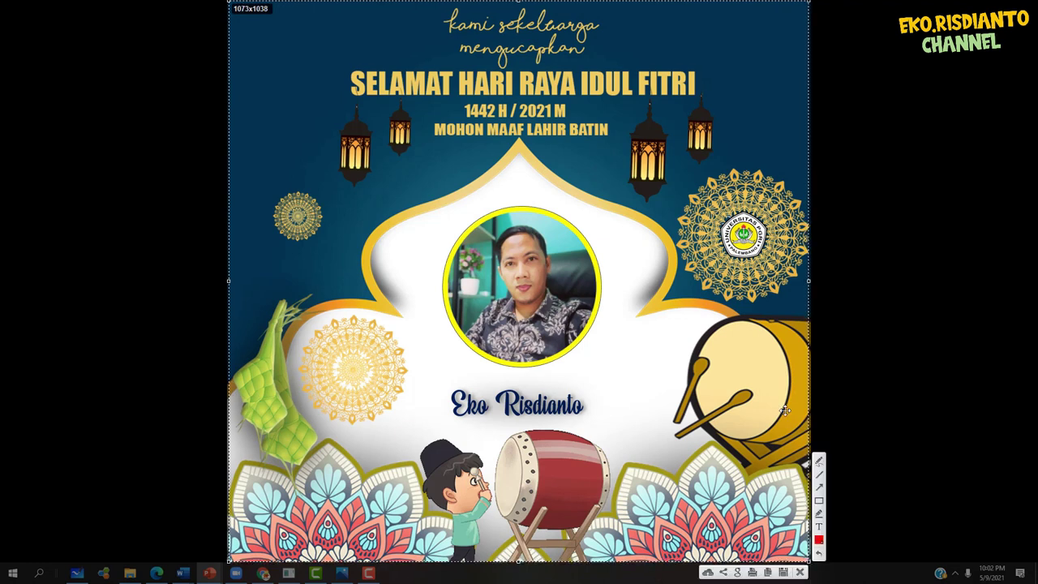
pyautogui.click(784, 573)
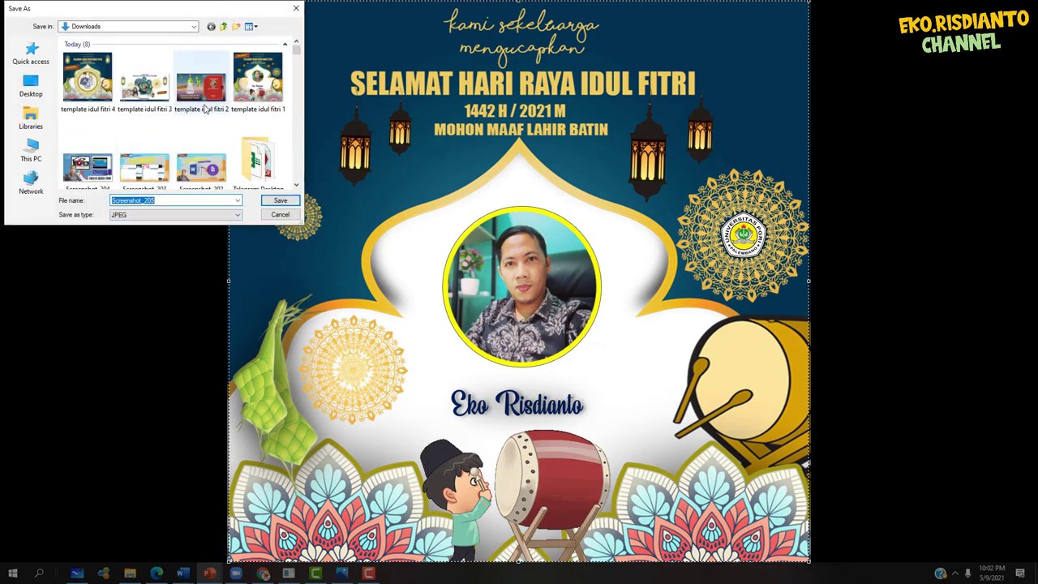
pyautogui.click(262, 86)
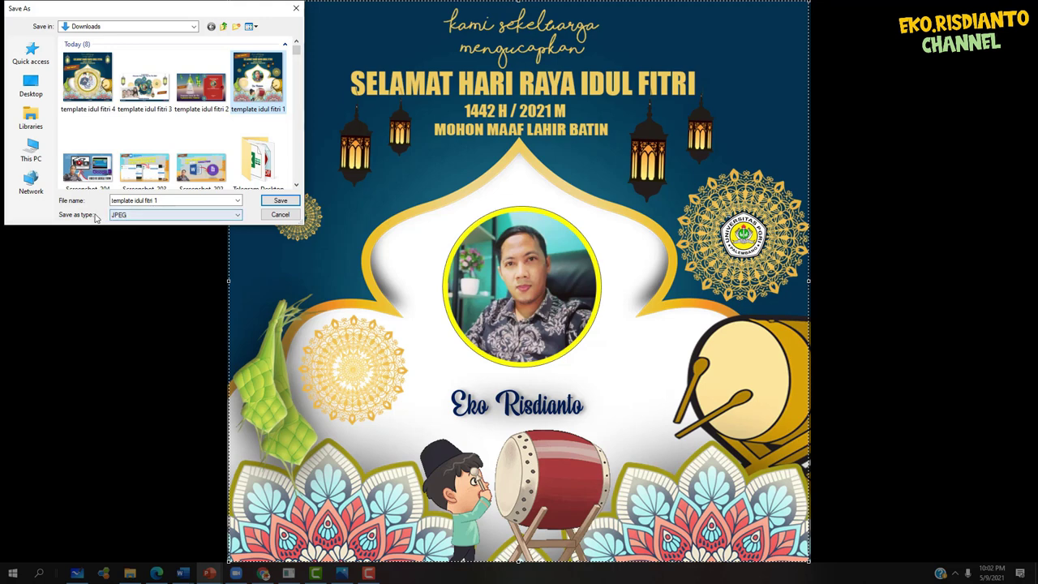
pyautogui.click(118, 215)
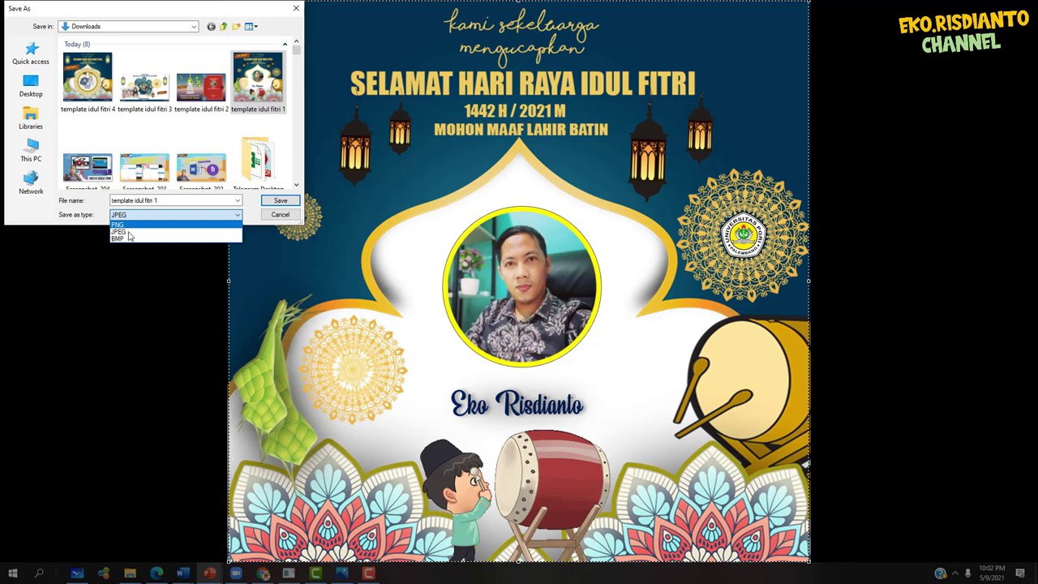
pyautogui.click(263, 207)
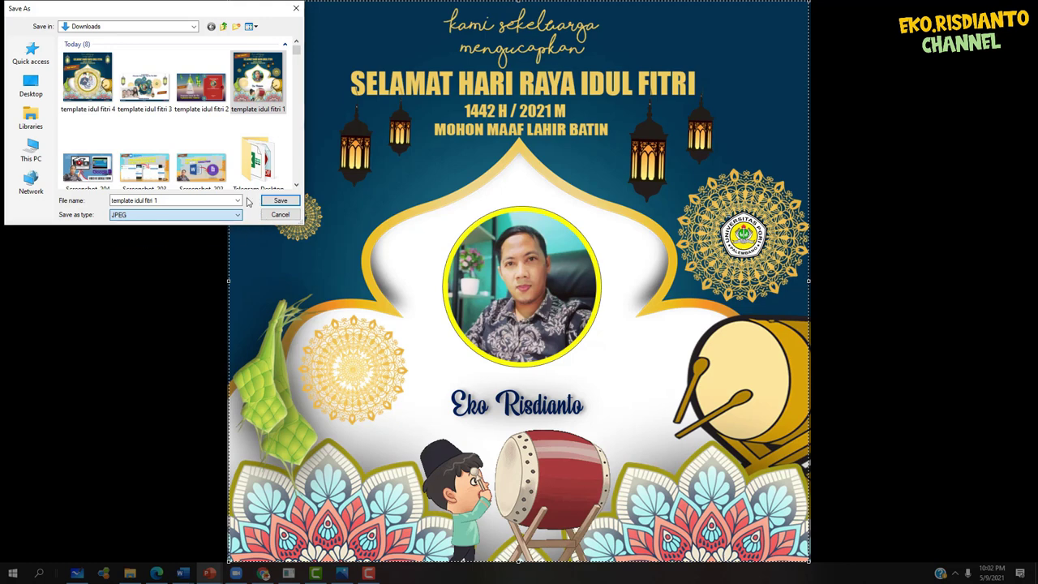
pyautogui.click(279, 202)
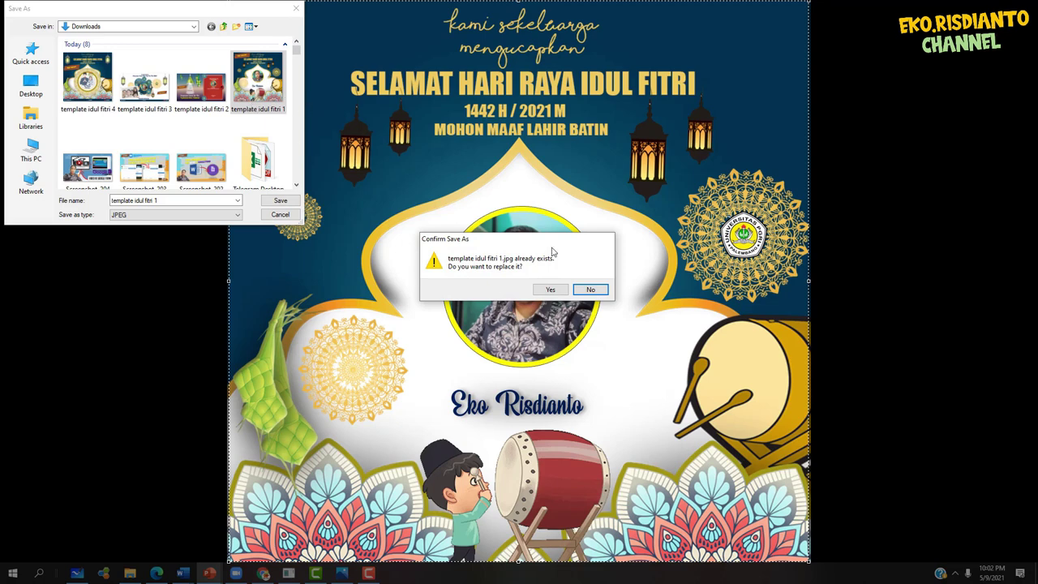
pyautogui.click(556, 292)
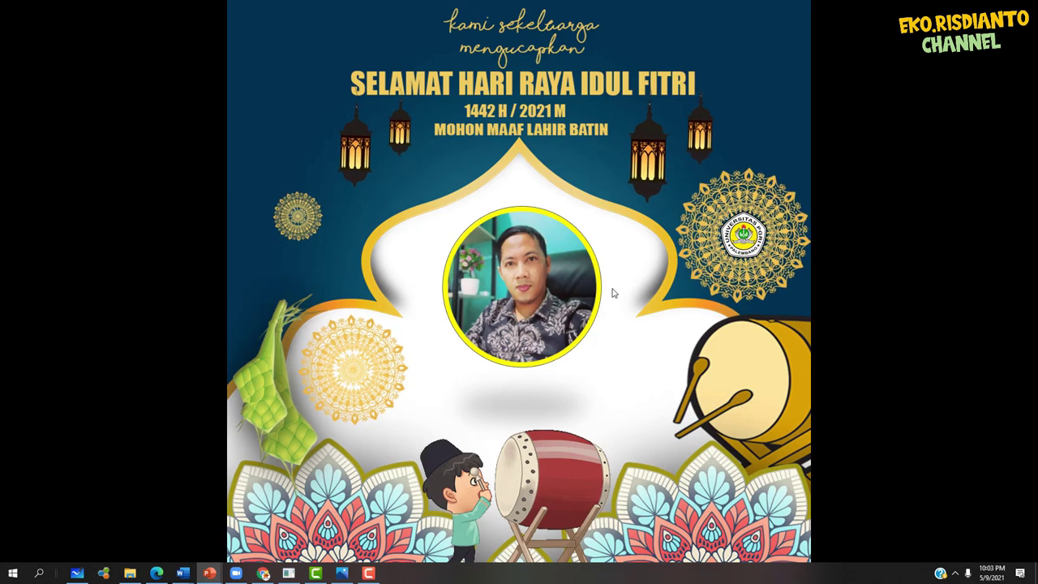
# - Leave the slide show and export the card as MPEG-4 Video 'IDUL FITRI 1442 KOTAK 2' on DATA (D:)
pyautogui.press('Escape')
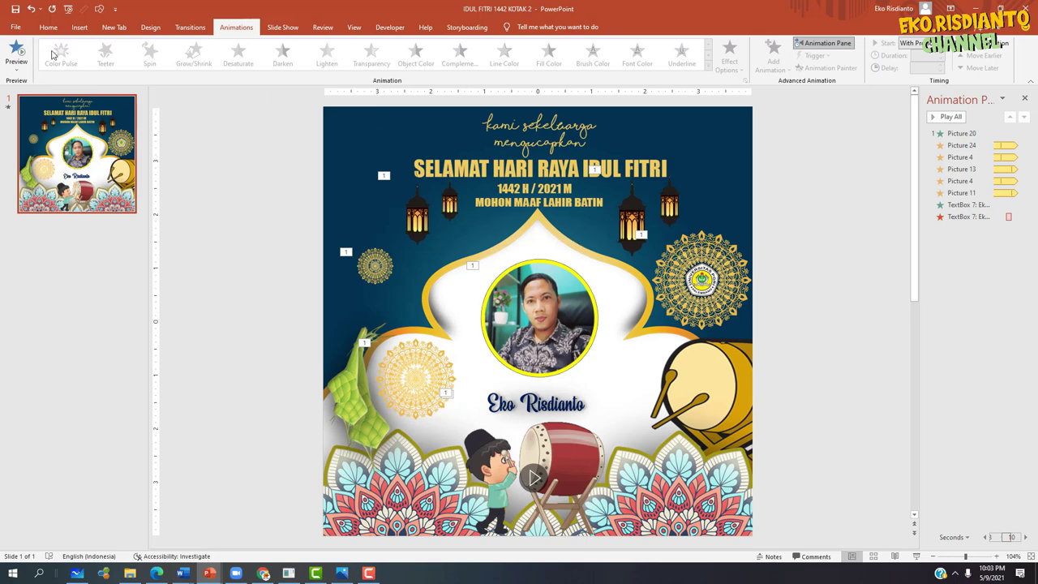
pyautogui.click(21, 29)
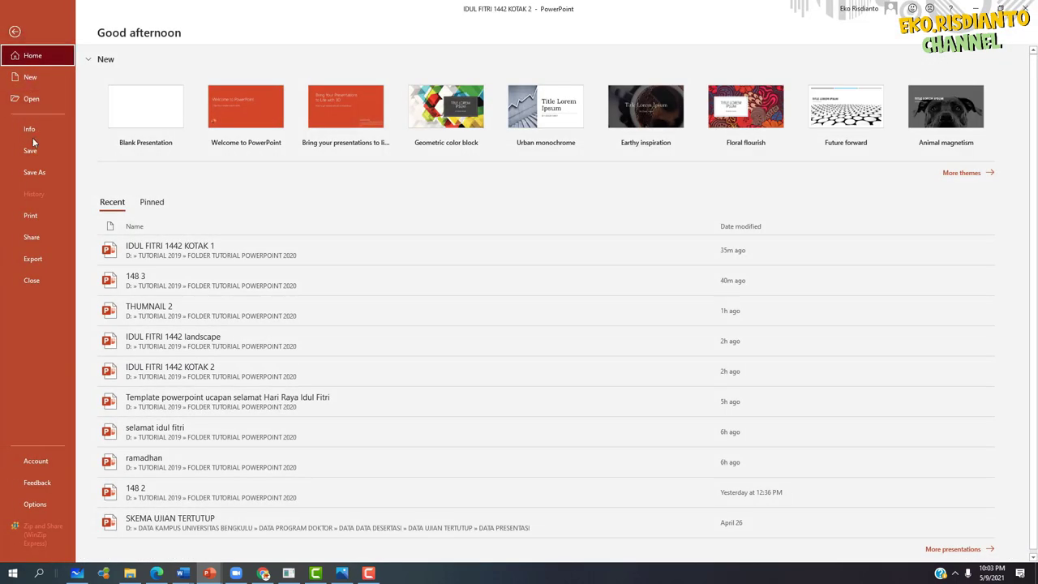
pyautogui.click(34, 172)
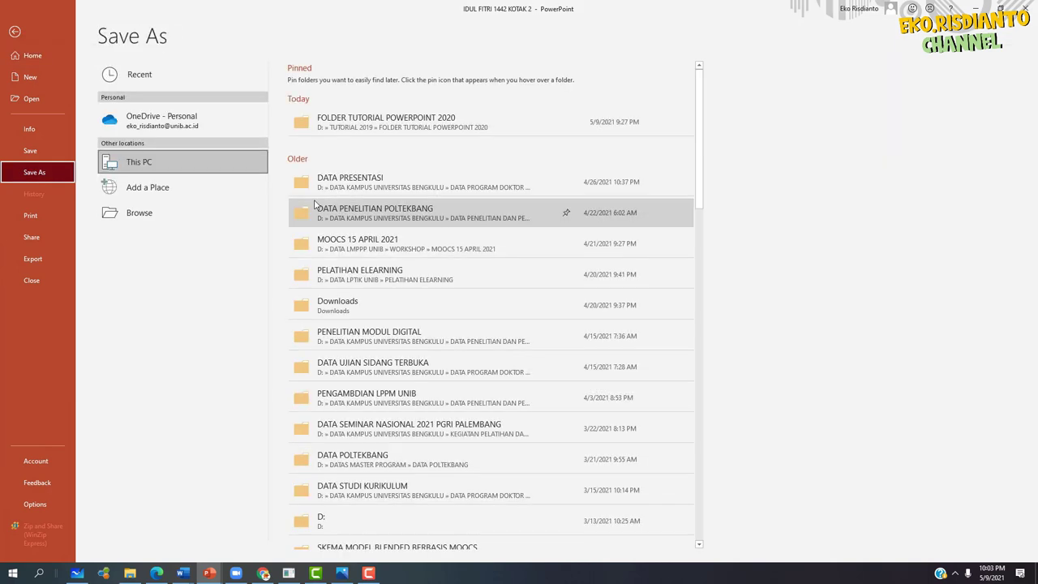
pyautogui.click(402, 121)
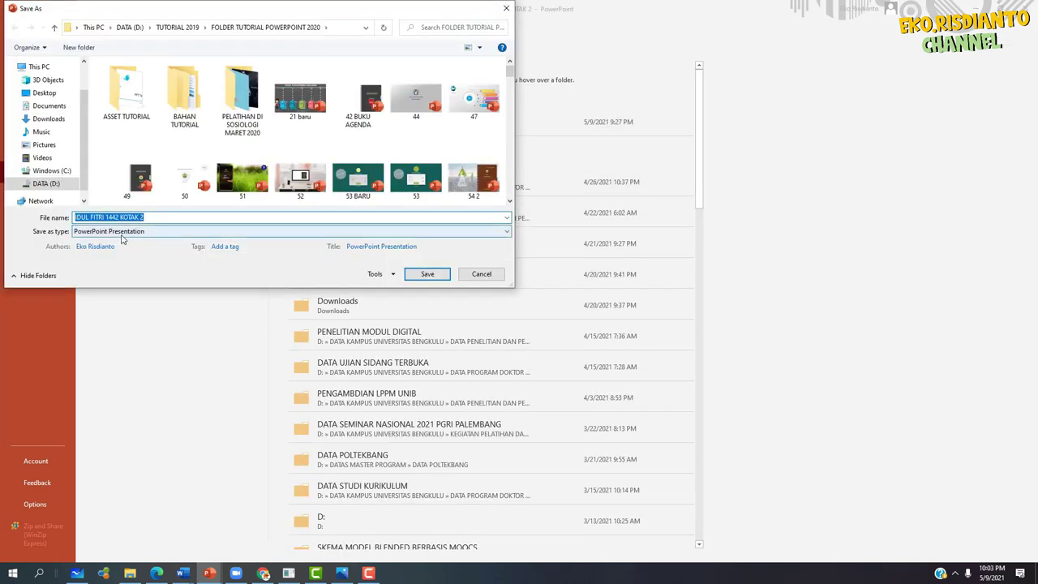
pyautogui.click(122, 234)
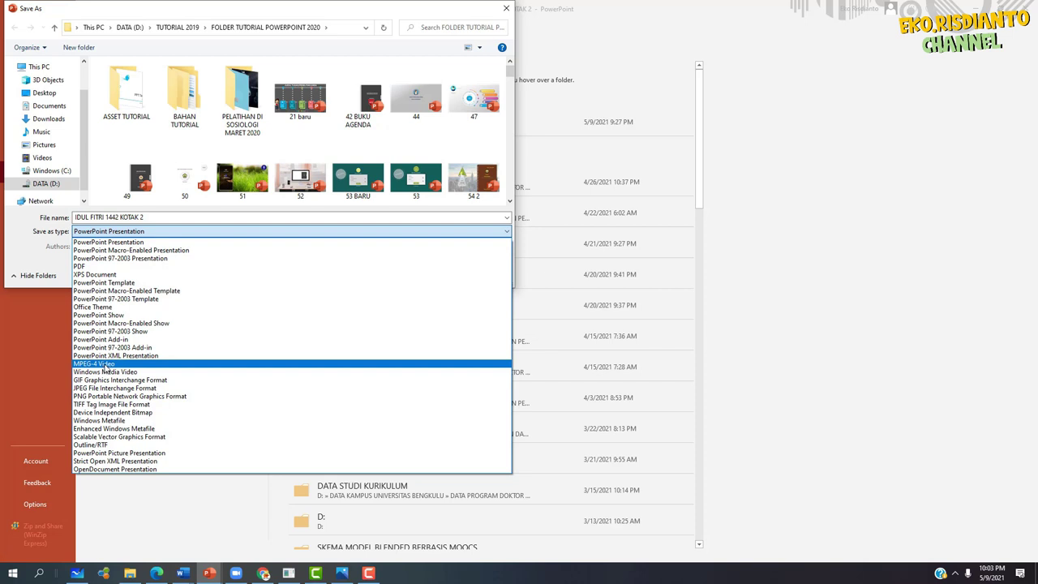
pyautogui.click(106, 365)
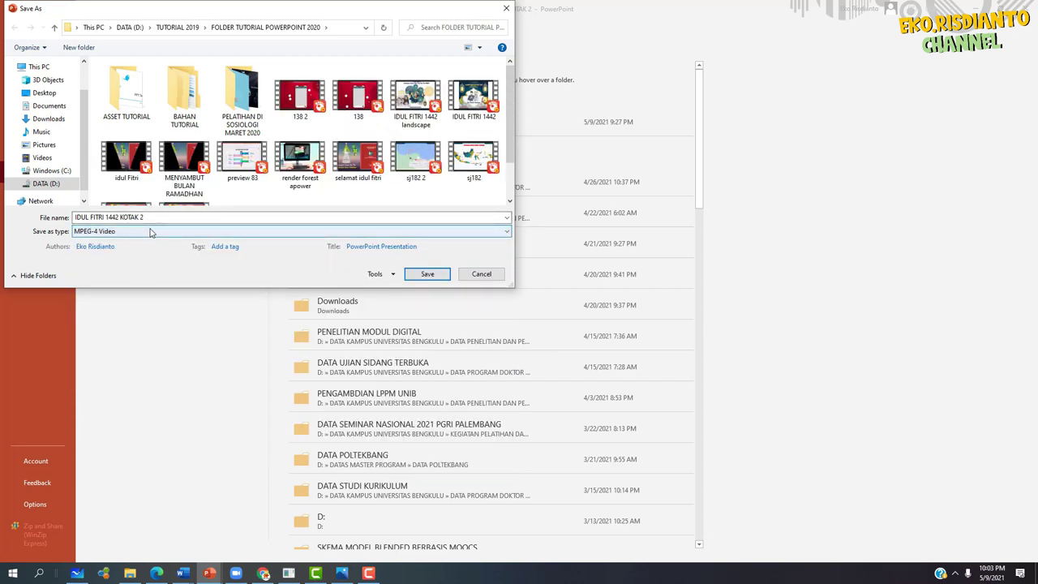
pyautogui.click(154, 217)
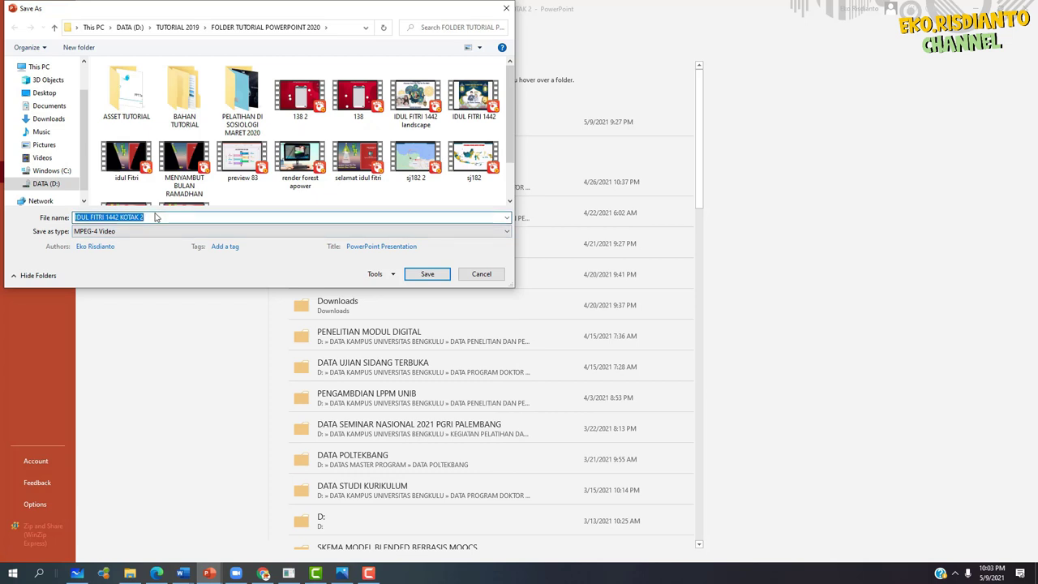
pyautogui.click(46, 184)
pyautogui.click(158, 218)
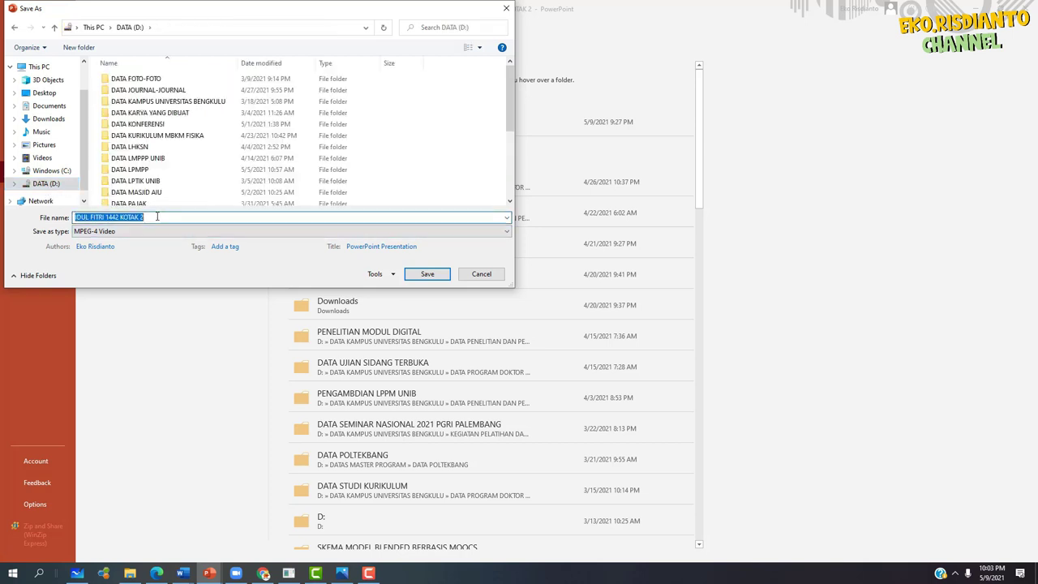
pyautogui.click(162, 218)
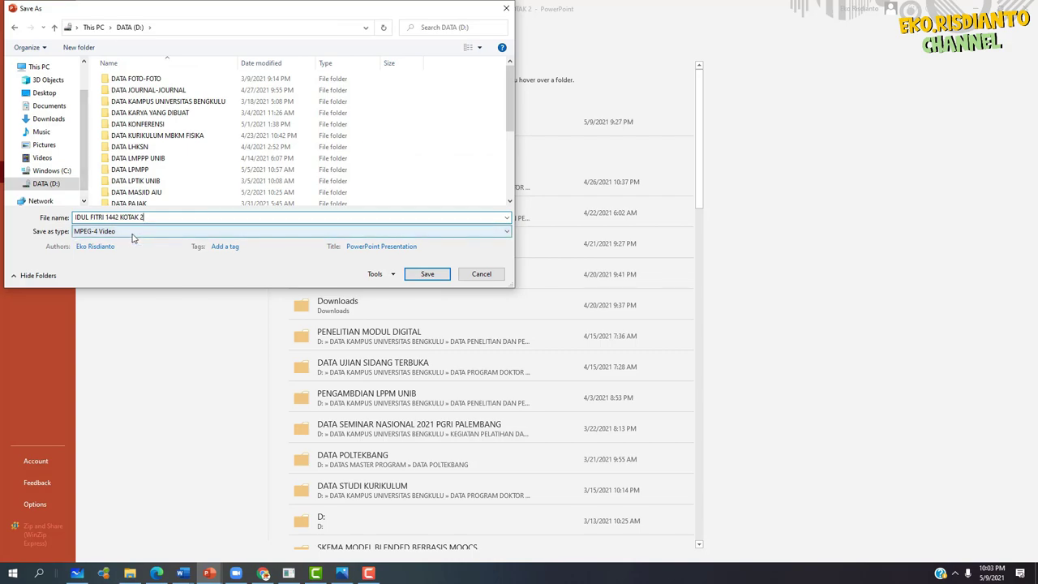
pyautogui.click(411, 276)
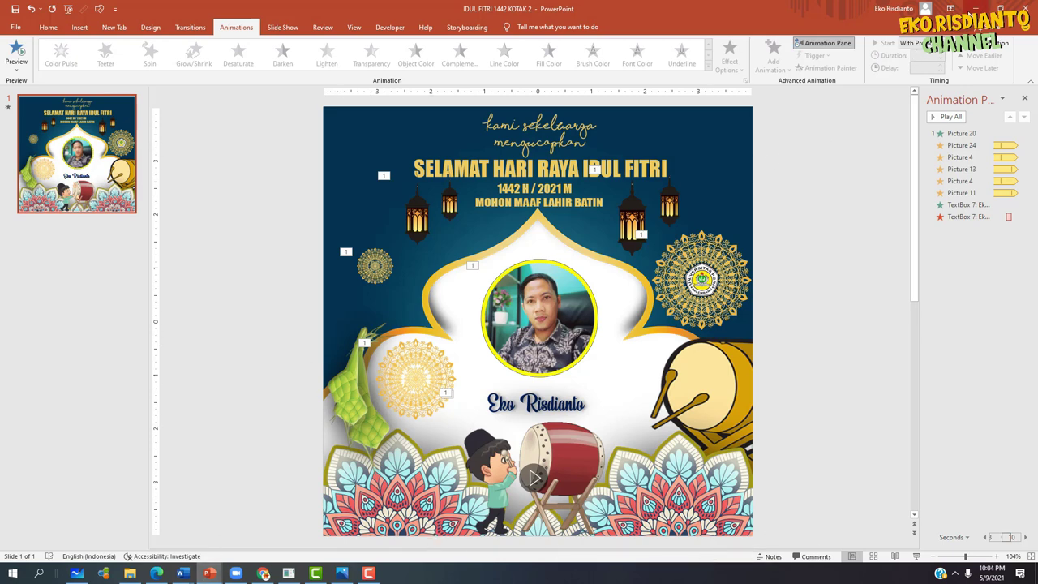
# - Minimize the PowerPoint windows and close the Photos viewer showing template idul fitri 1.jpg
pyautogui.click(974, 8)
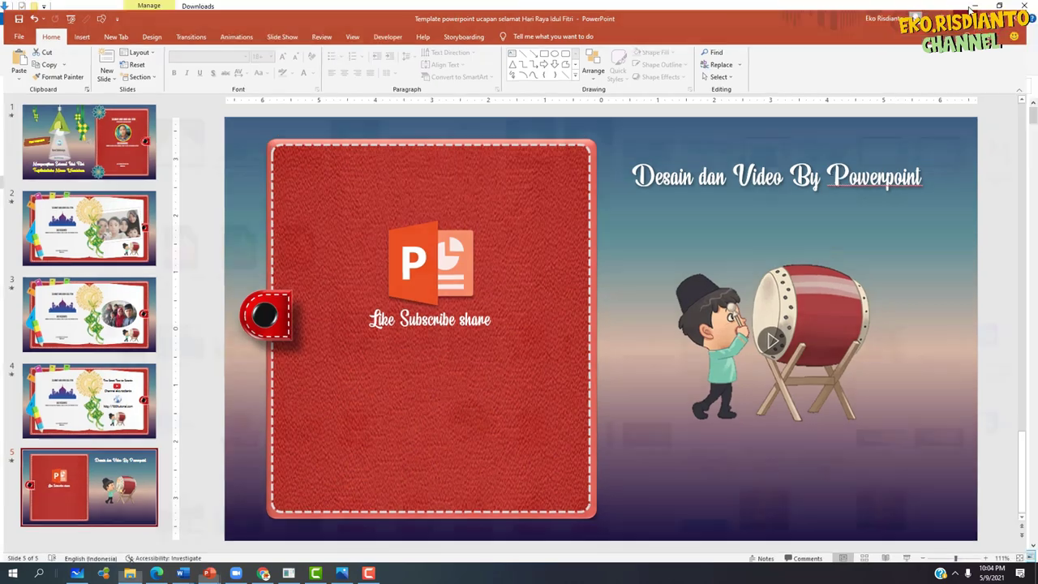
pyautogui.click(973, 8)
pyautogui.click(973, 8)
pyautogui.click(974, 9)
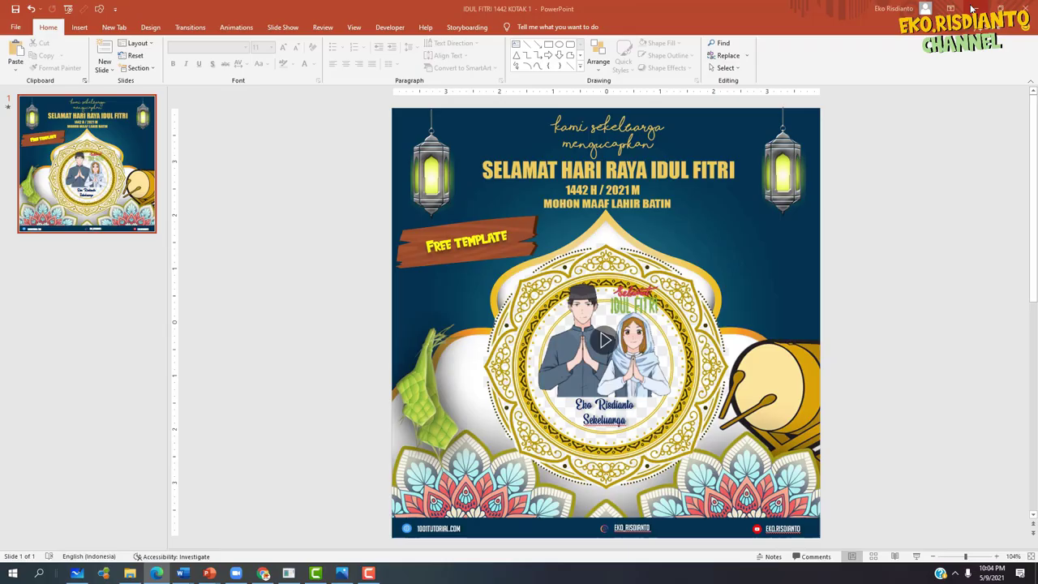
pyautogui.click(973, 9)
pyautogui.click(973, 9)
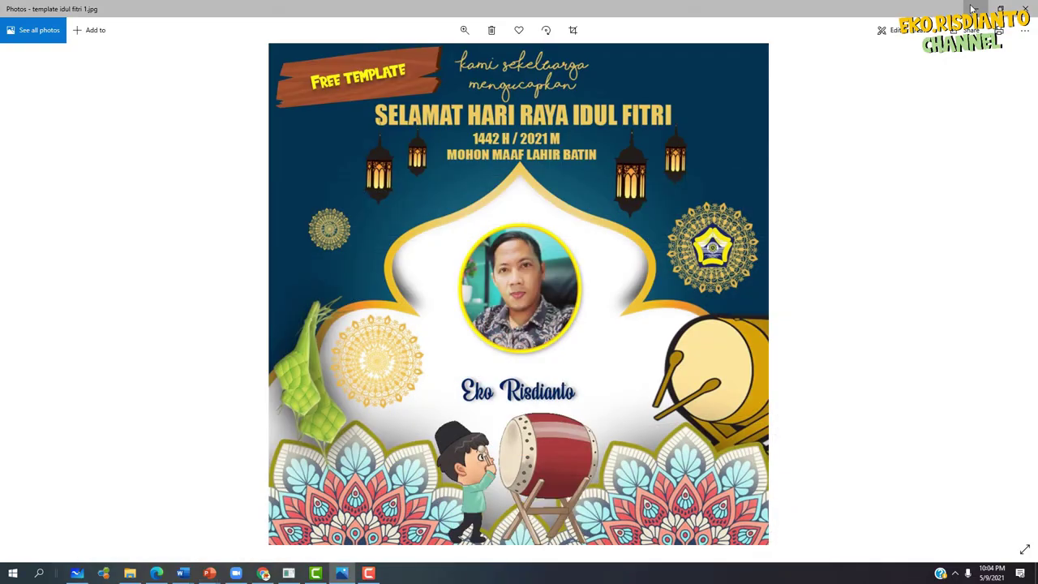
pyautogui.click(971, 8)
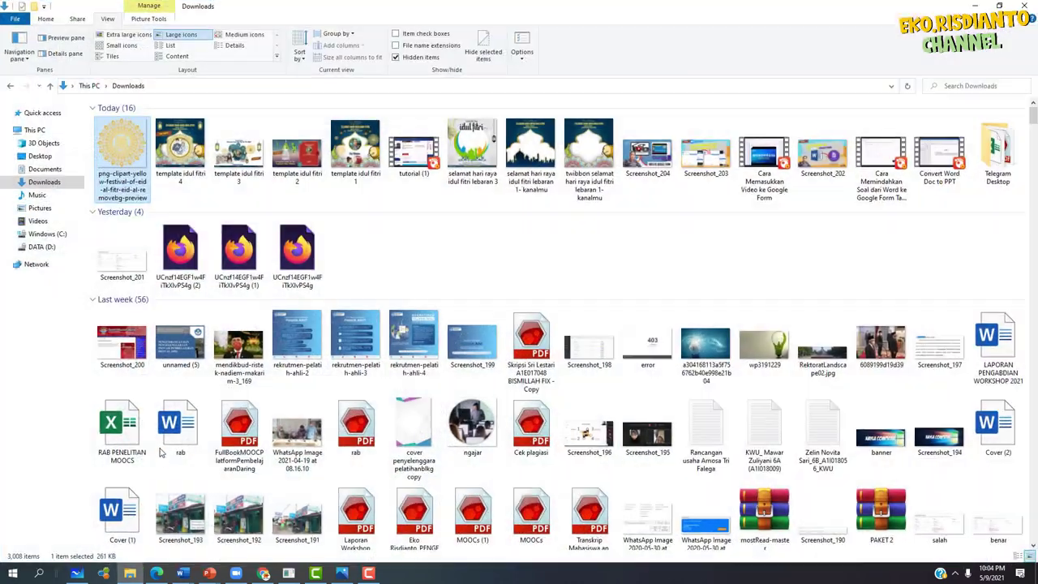
# - Play IDUL FITRI 1442 KOTAK 2.mp4 from DATA (D:) in GOM Player, then close the player
pyautogui.click(130, 574)
pyautogui.click(42, 247)
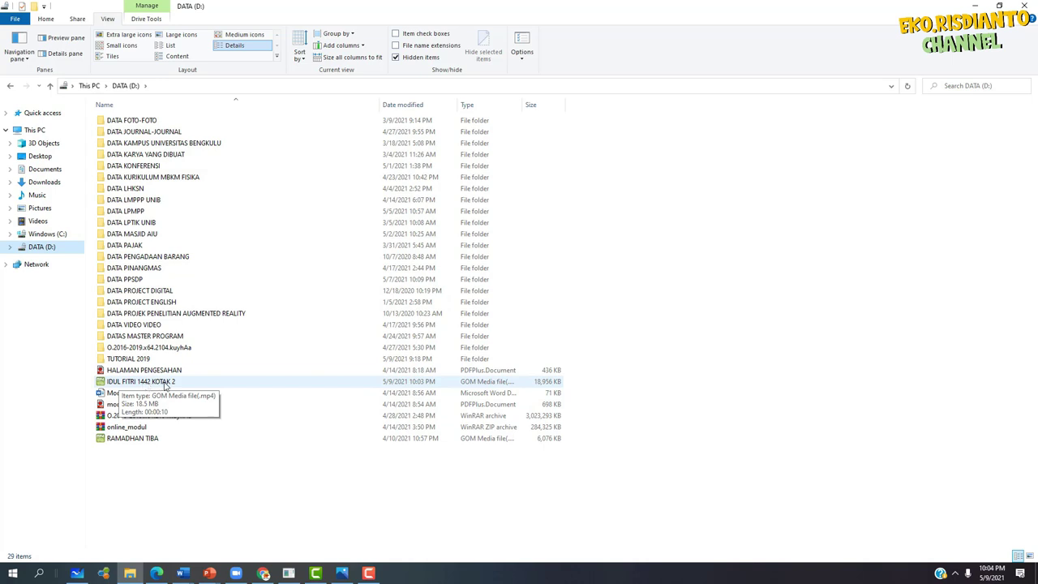
pyautogui.click(165, 383)
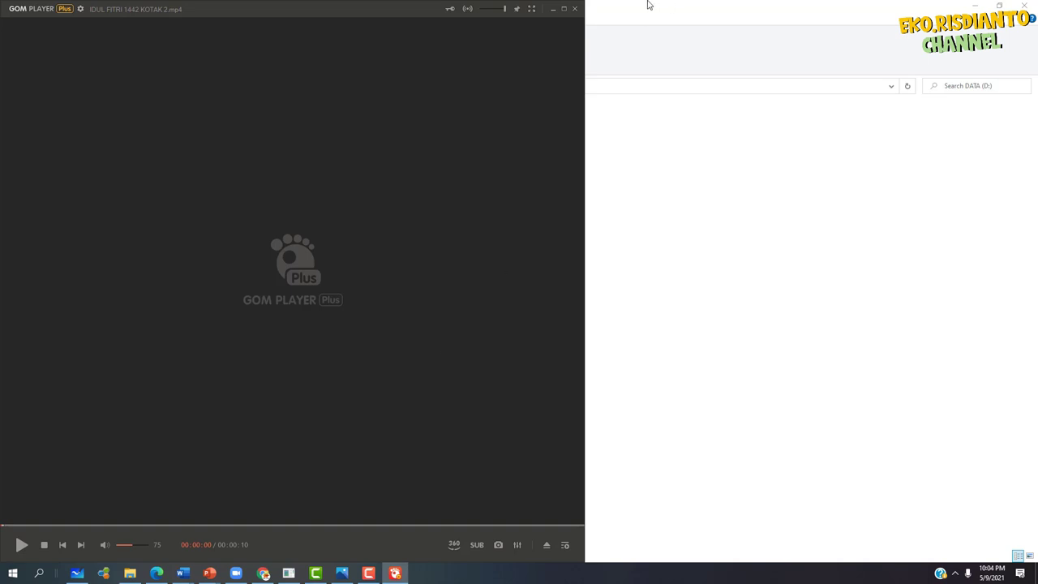
pyautogui.click(575, 9)
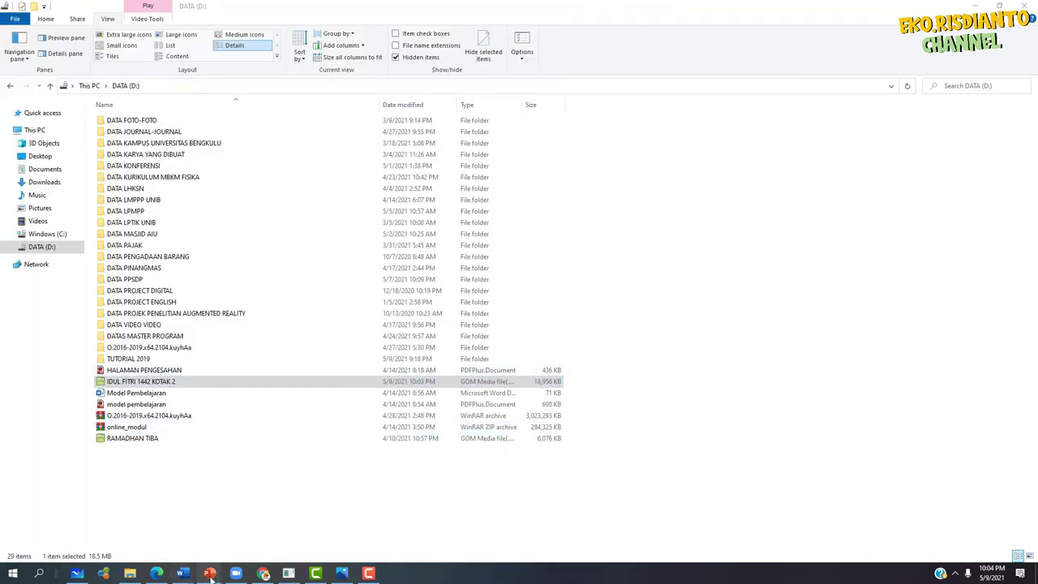
# - Switch back to the IDUL FITRI 1442 KOTAK 2 presentation window from the taskbar
pyautogui.moveTo(210, 574)
pyautogui.click(70, 520)
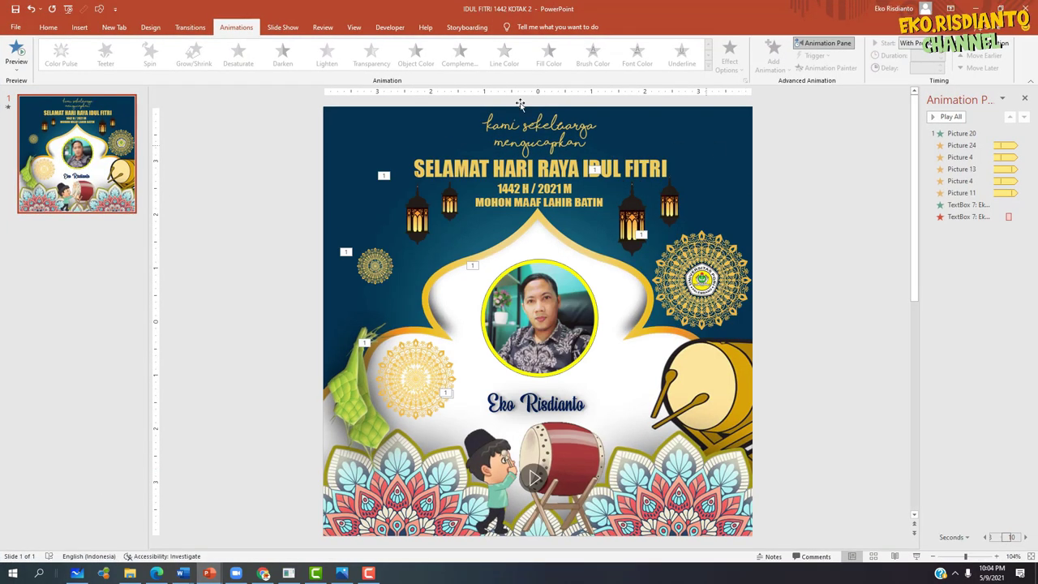